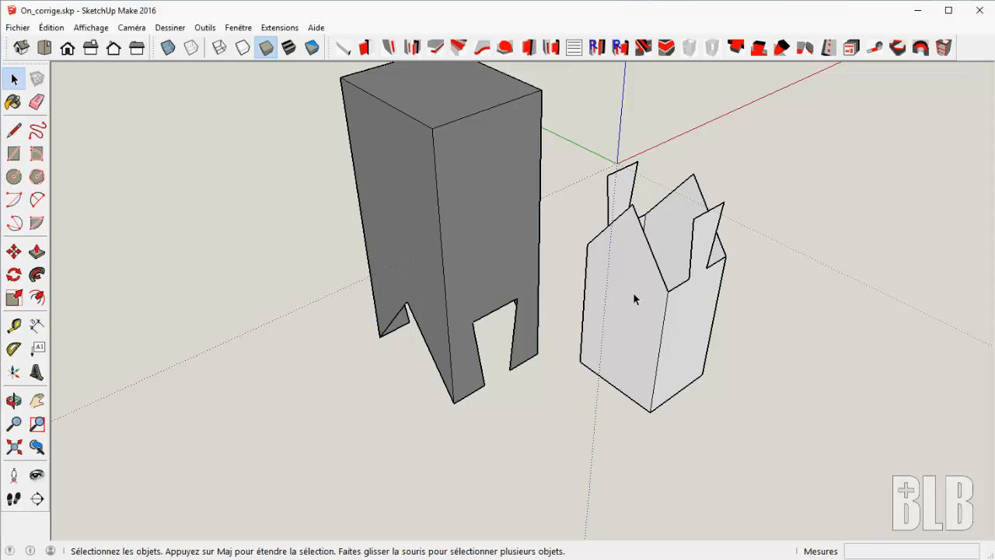
Move the lower post by its gable peak so it snaps to the apex of the upper post's V-shaped notch
left_click(634, 298)
key("m")
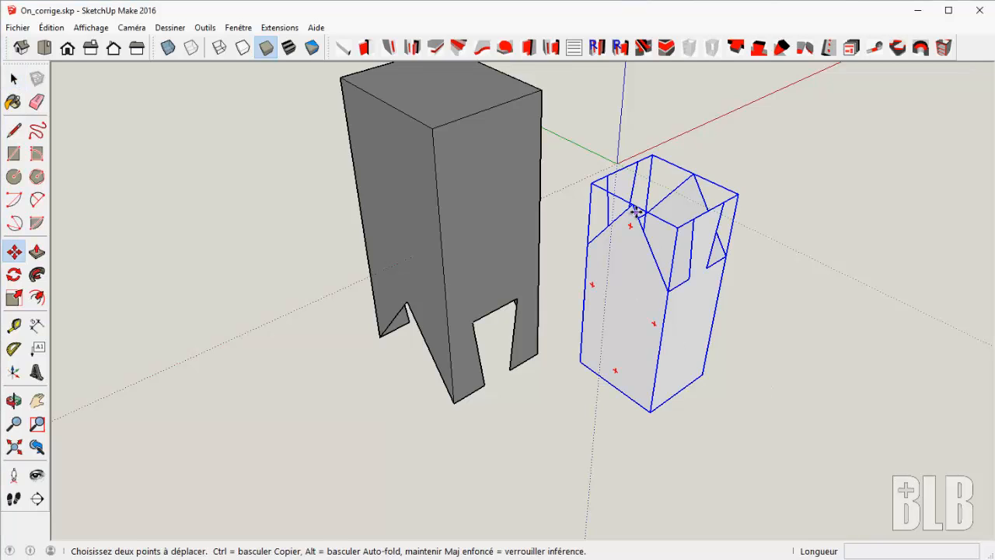
left_click(634, 208)
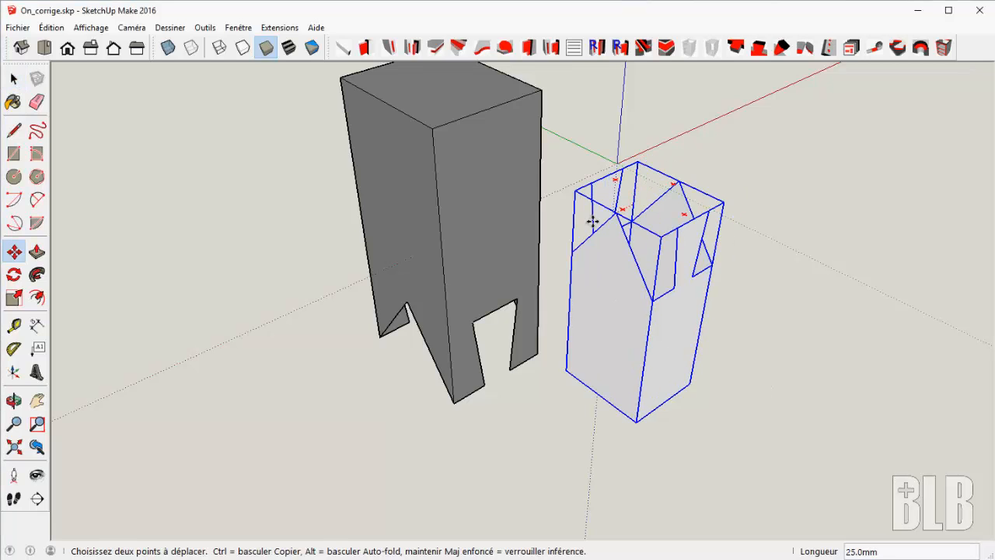
left_click(406, 301)
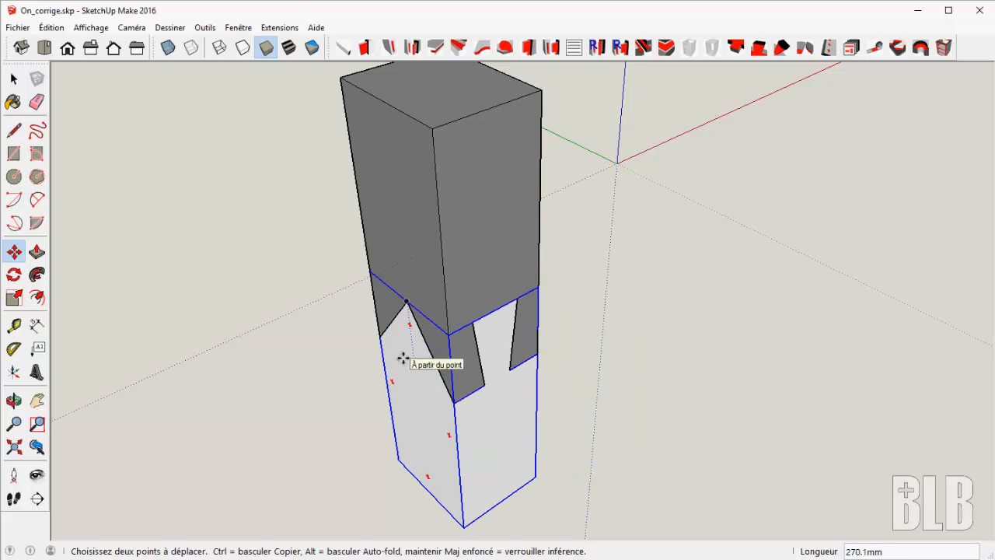
middle_click_drag(288, 306, 311, 314)
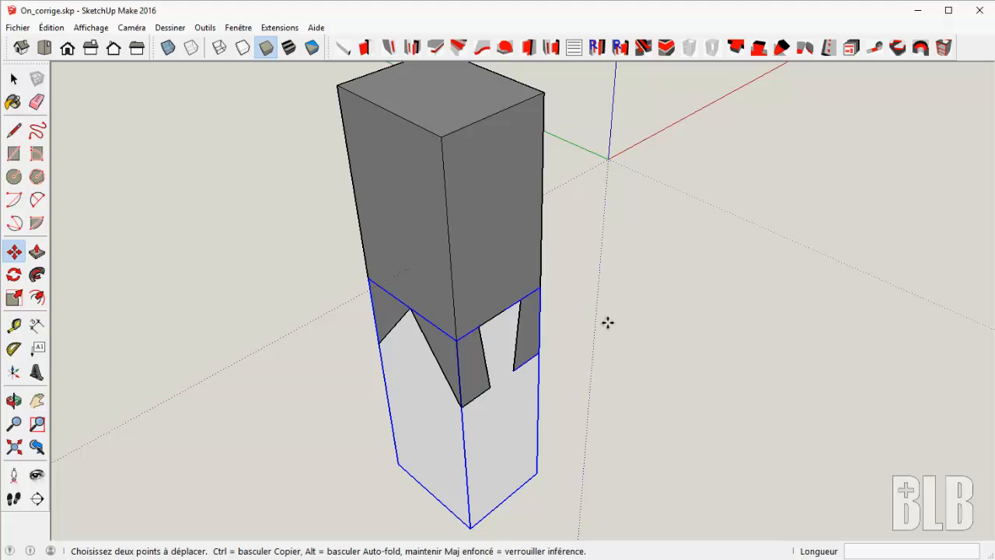
middle_click_drag(606, 324, 296, 322)
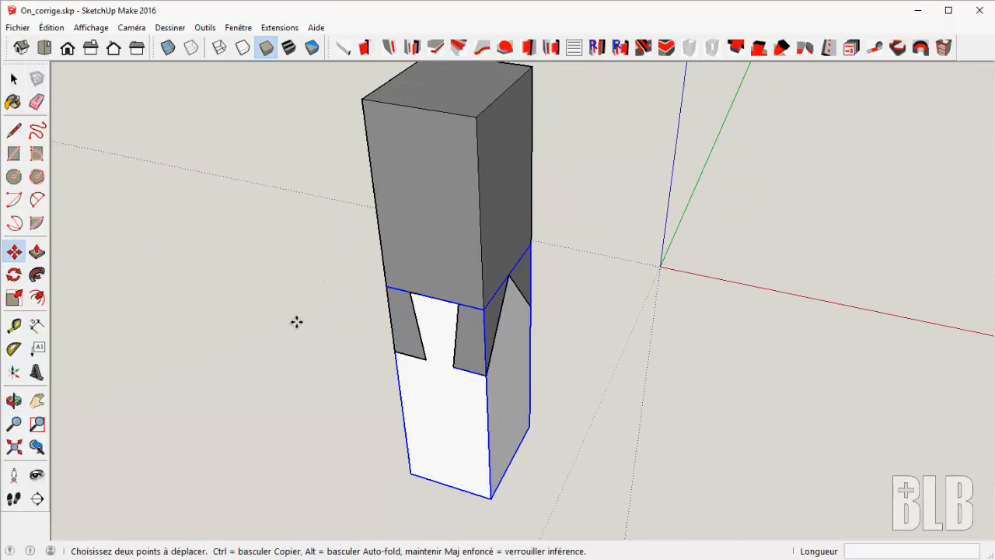
Try to slide the lower post horizontally out of the joint along the red and green directions
left_click(509, 279)
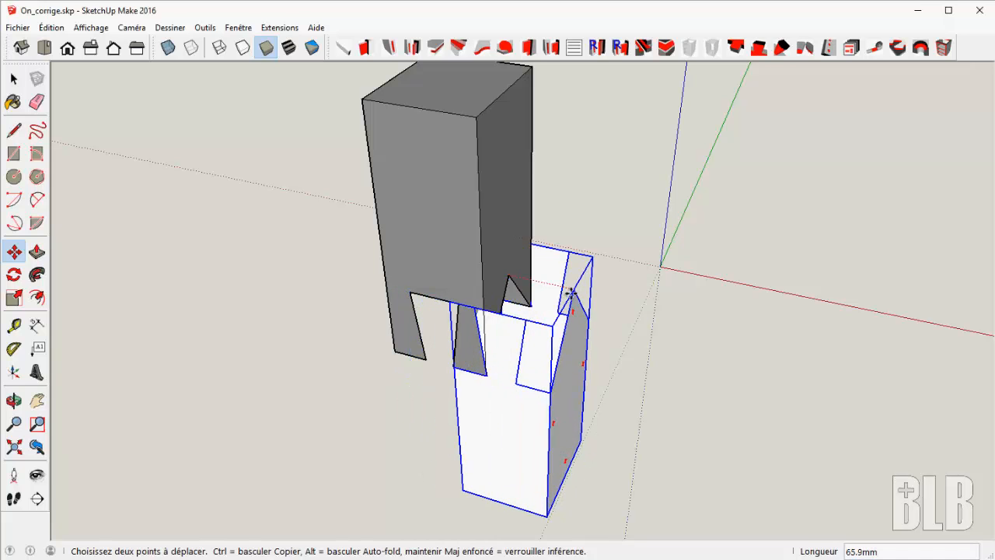
left_click(509, 276)
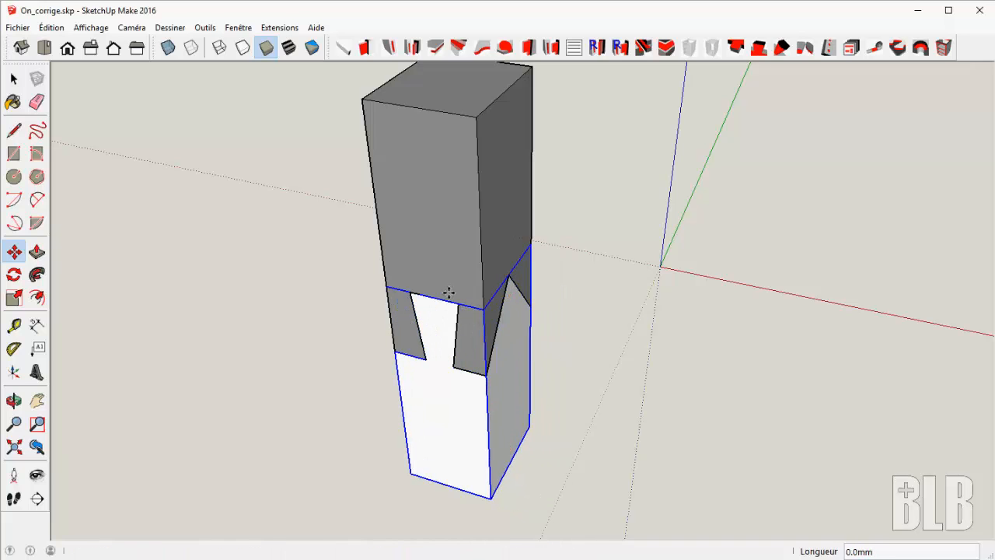
left_click(435, 300)
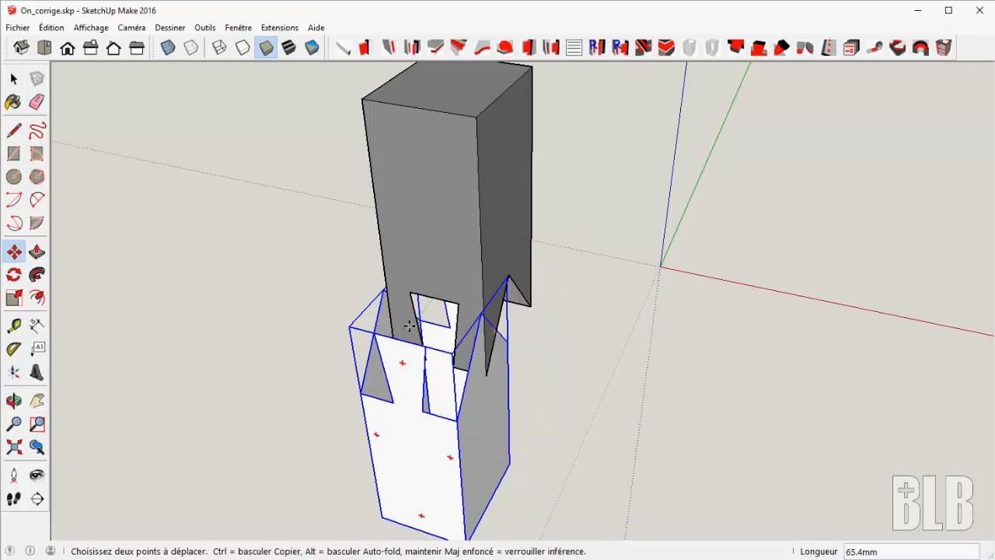
scroll(439, 300, "down", 3)
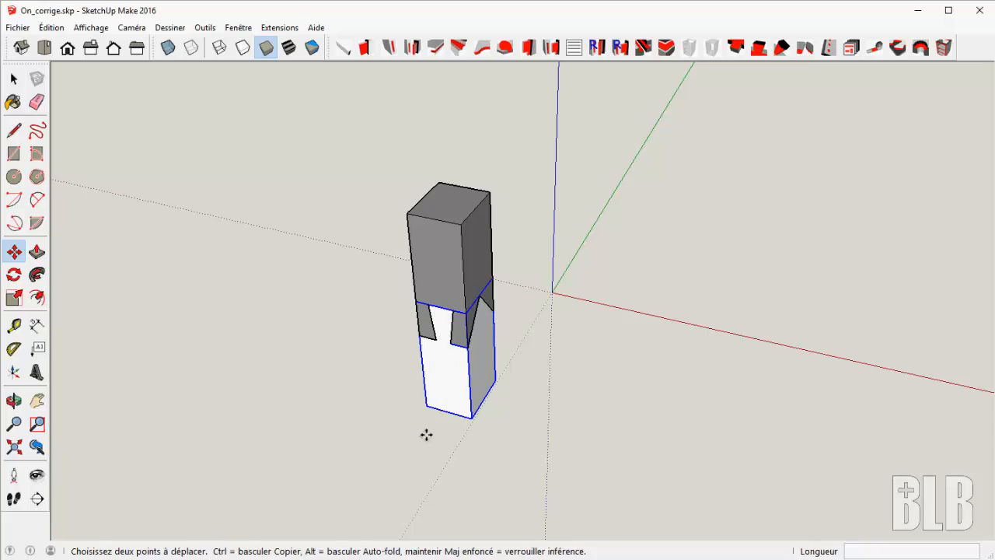
Lower the post straight down out of the joint and try rotating it about its vertical axis from the bottom face
middle_click_drag(425, 433, 458, 294)
left_click(464, 350)
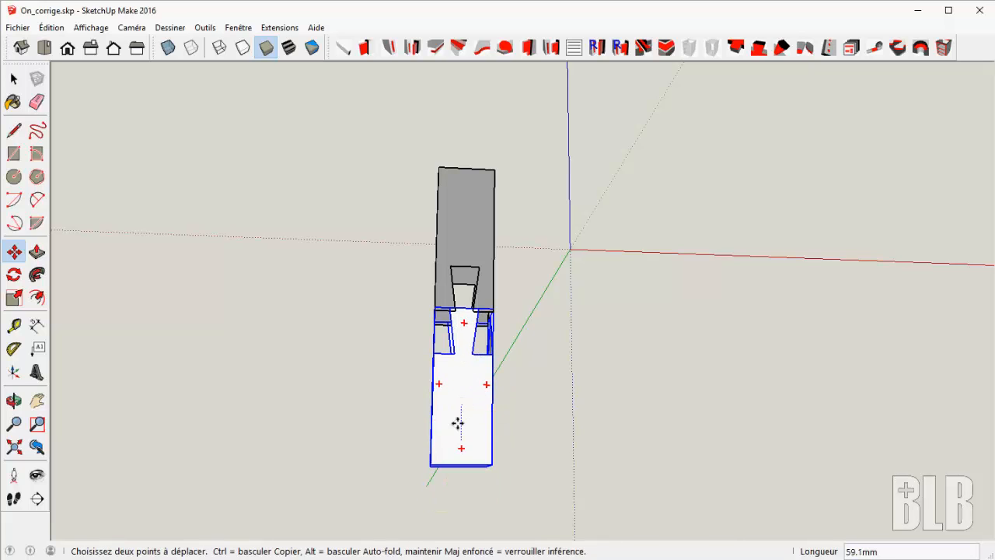
middle_click_drag(497, 437, 514, 329)
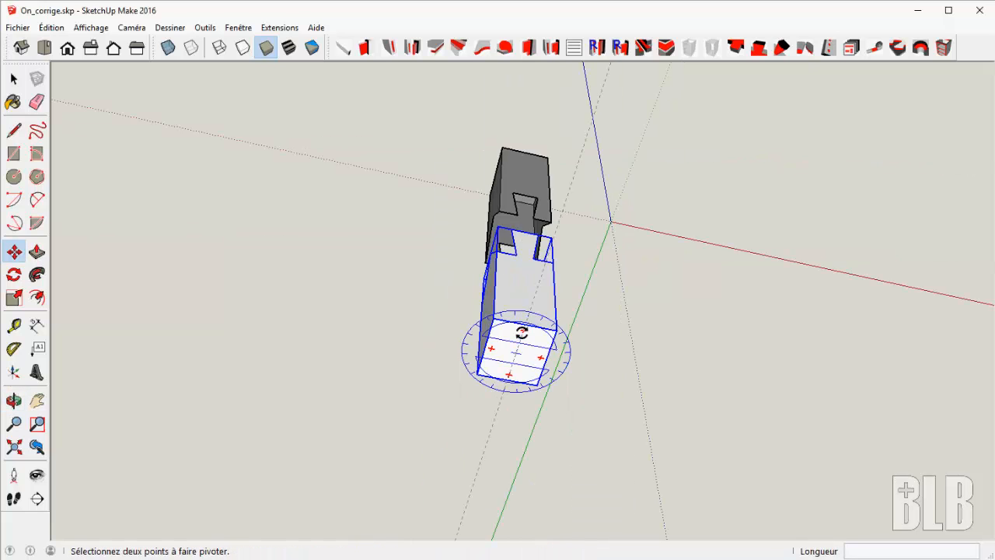
left_click(524, 331)
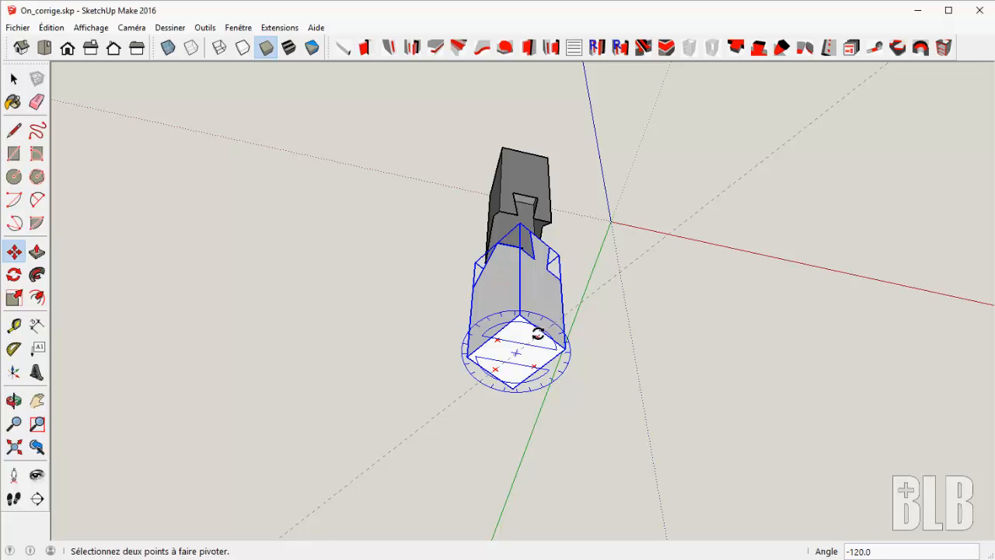
left_click(538, 332)
middle_click_drag(617, 269, 498, 497)
middle_click_drag(353, 303, 657, 382)
middle_click_drag(666, 251, 728, 328)
scroll(729, 327, "up", 2)
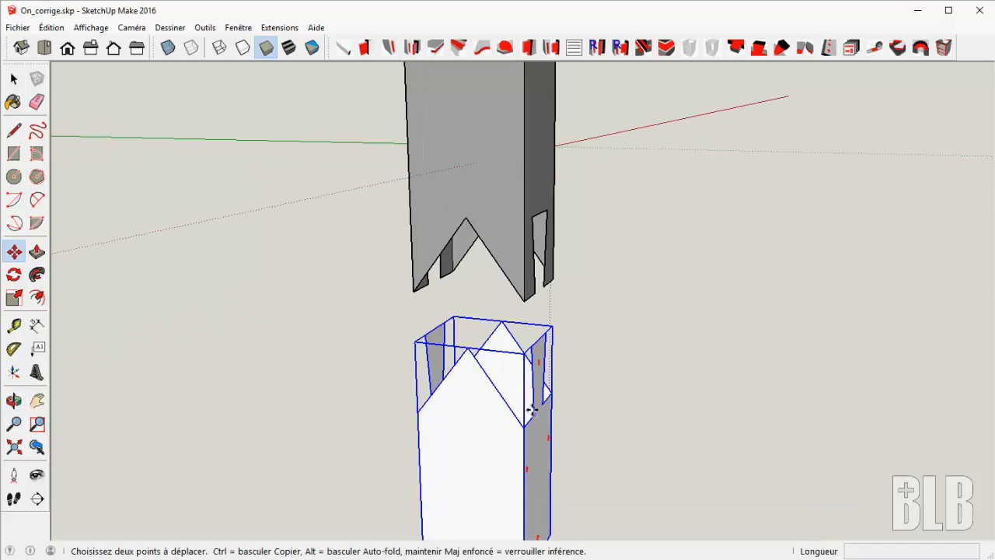
Move the lower post by its gable peak so it snaps to the bottom corner of the upper post
key("space")
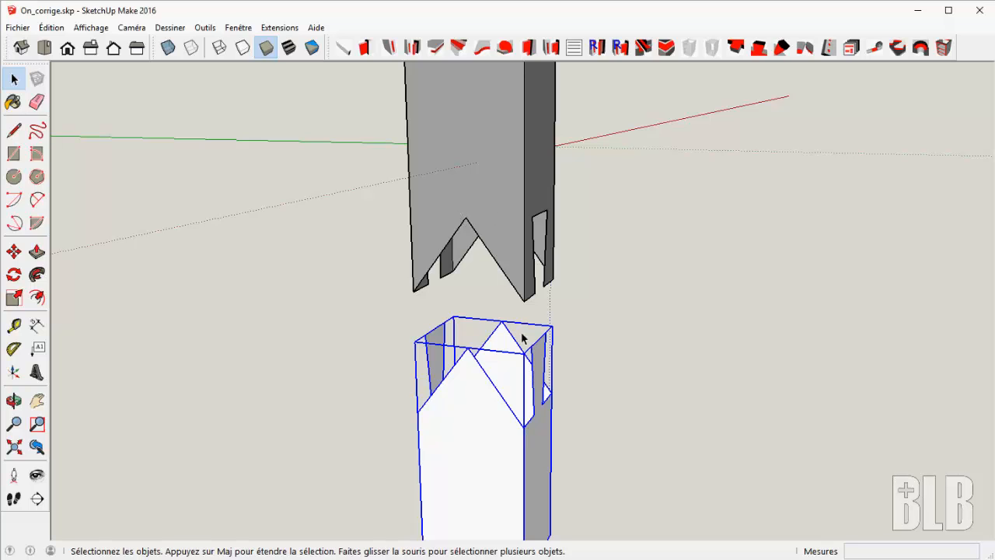
key("m")
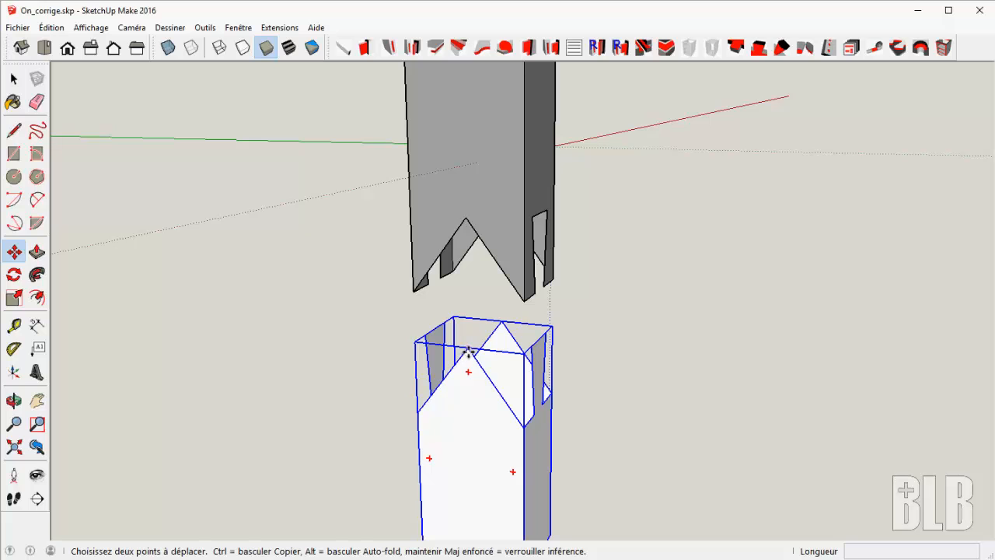
left_click(476, 348)
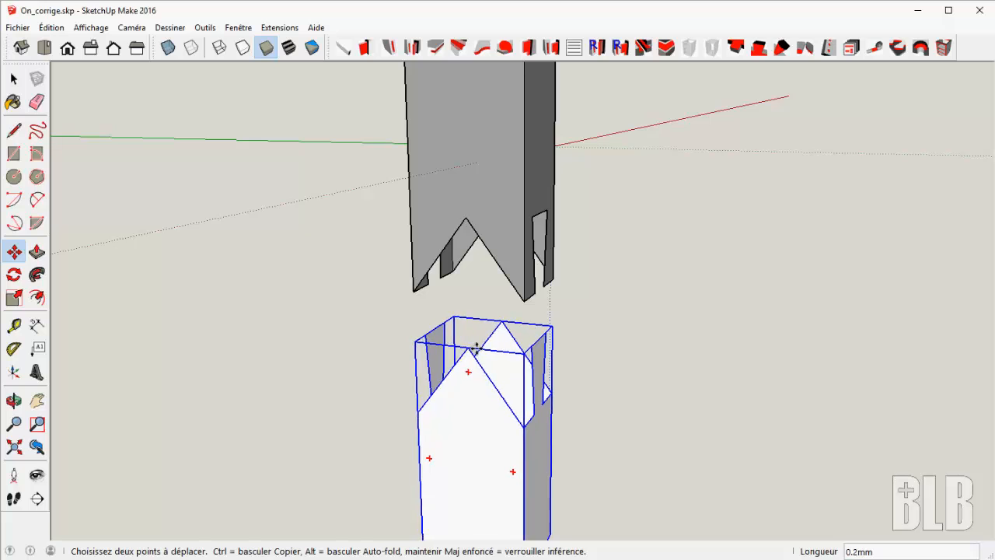
left_click(526, 304)
middle_click_drag(666, 300, 641, 371)
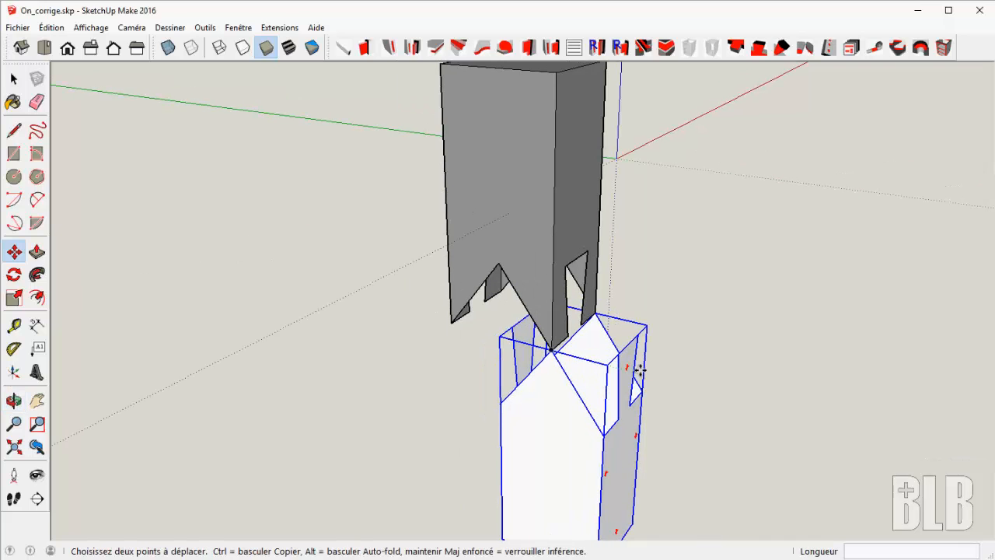
left_click(556, 347)
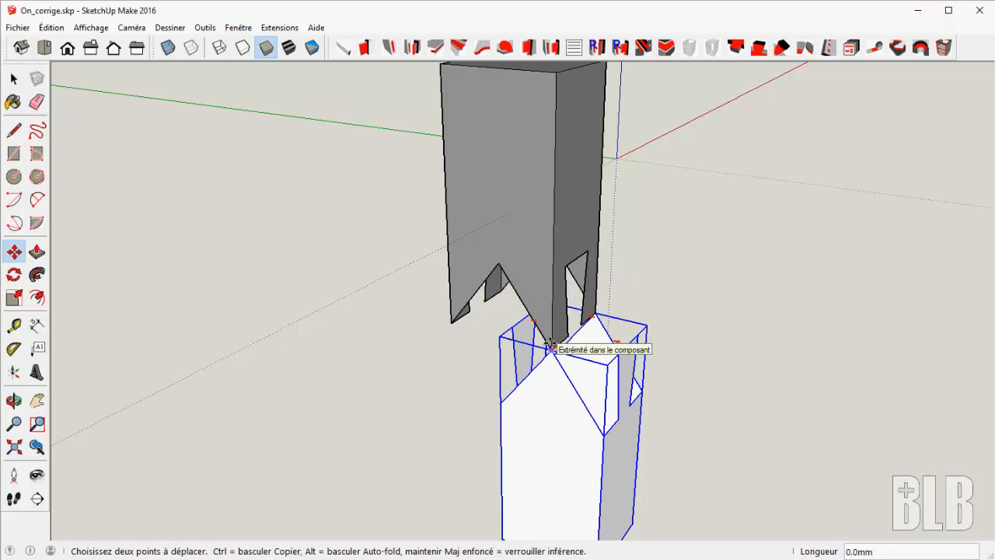
left_click(554, 360)
middle_click_drag(711, 382, 606, 386)
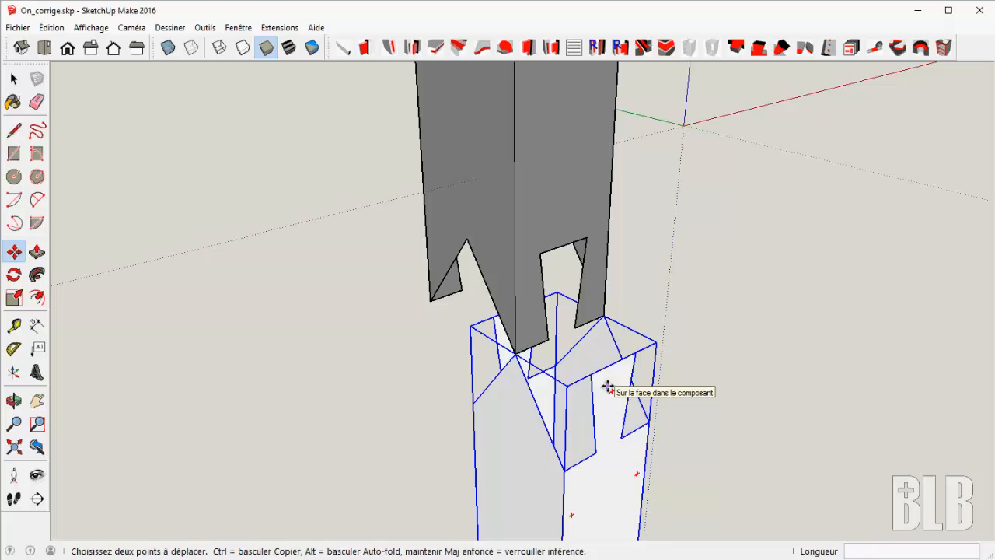
Open the lower post for editing and draw a 35 mm ridge edge from the gable peak, continuing down to the dovetail's base corner
key("space")
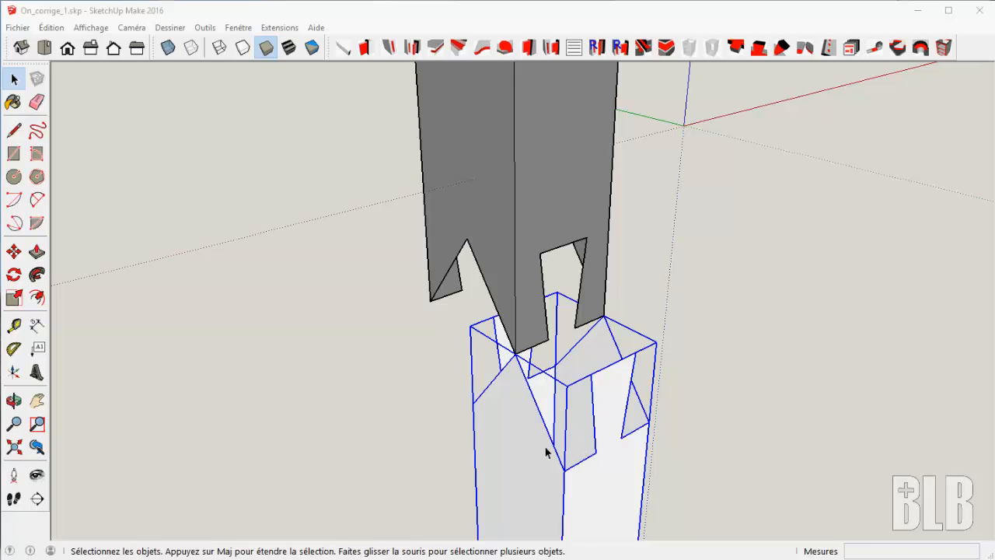
double_click(618, 397)
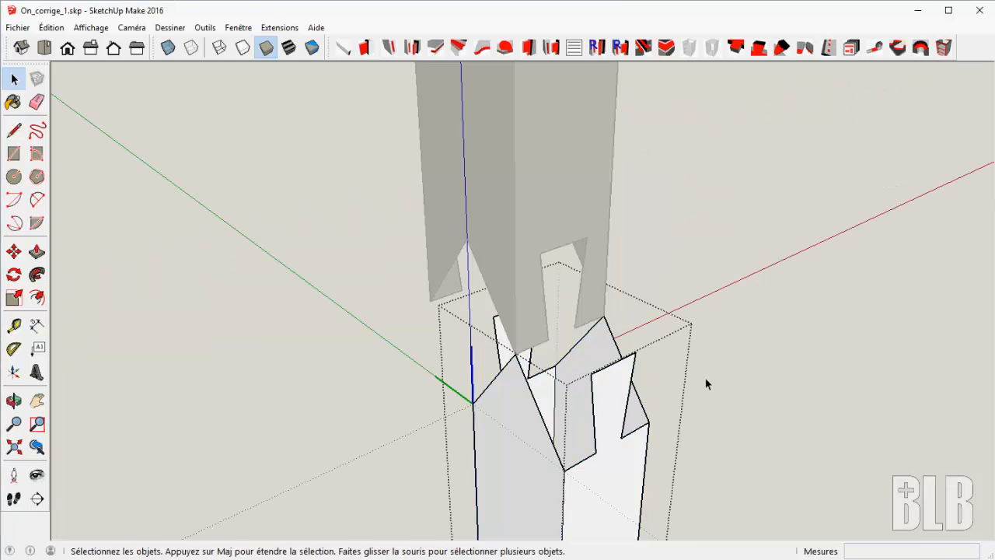
middle_click_drag(766, 386, 697, 396)
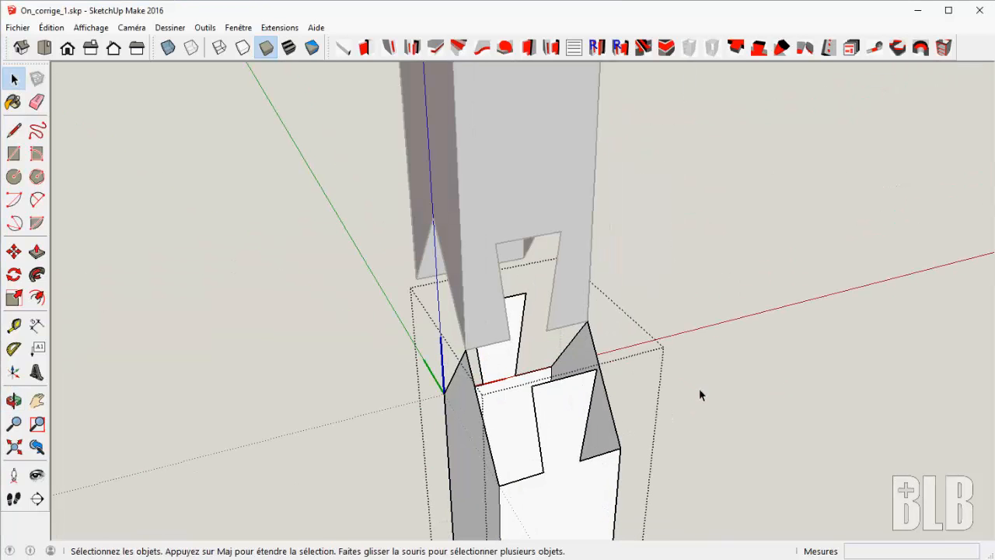
key("l")
left_click(465, 350)
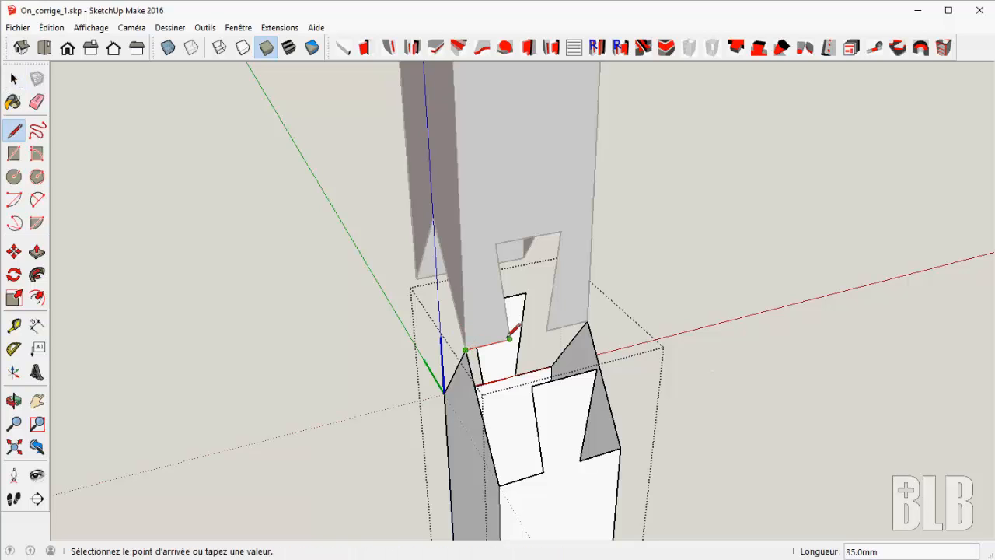
left_click(509, 338)
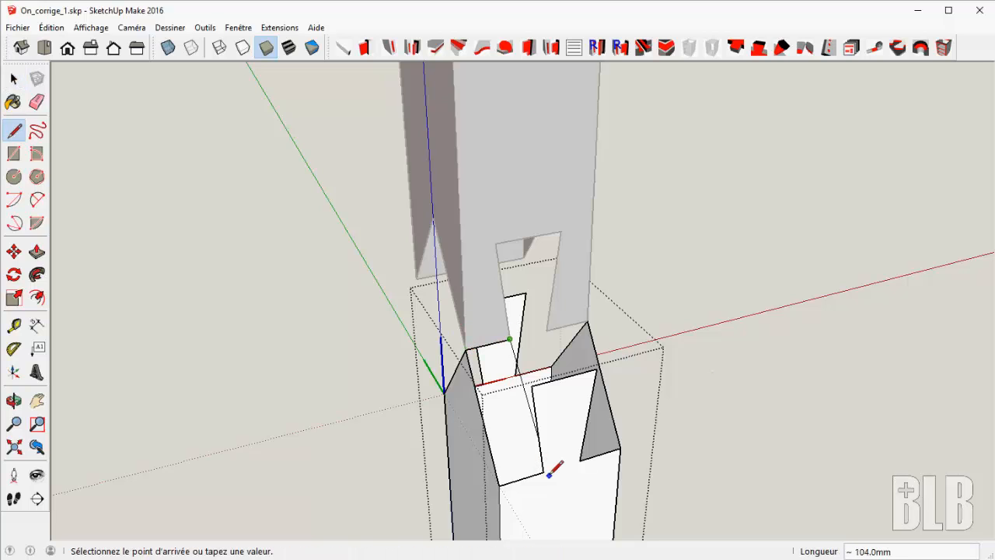
left_click(543, 470)
Draw the matching 35 mm ridge edge from the opposite gable peak and continue it down to the dovetail's other base corner
mouse_move(645, 364)
middle_mouse_down()
mouse_move(499, 398)
mouse_move(563, 330)
middle_mouse_up()
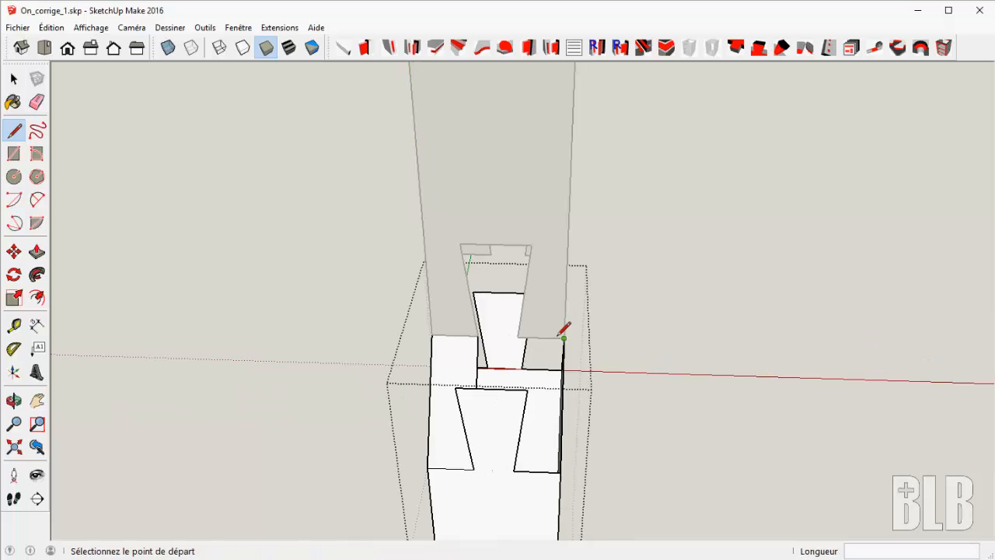
left_click(563, 337)
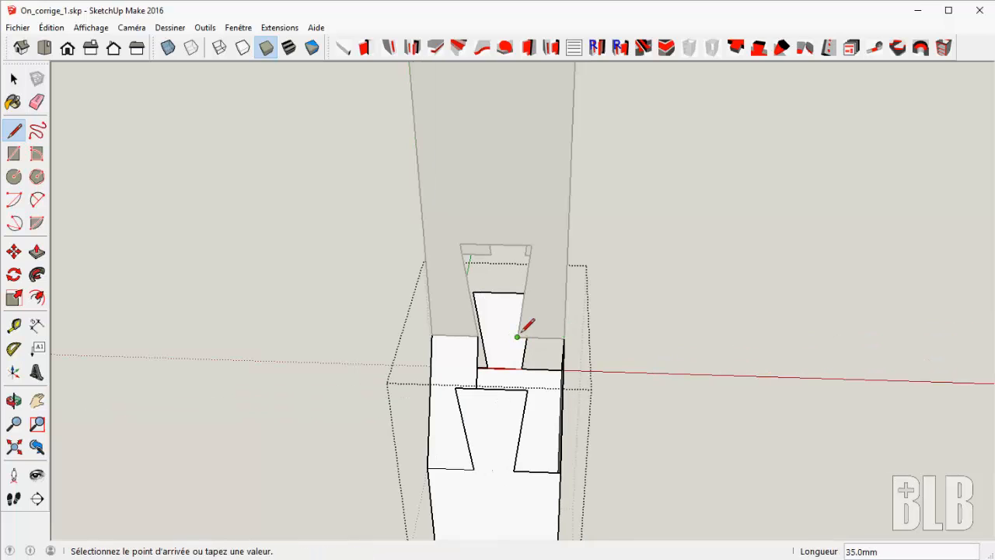
left_click(518, 463)
Connect the inner ends of both ridge edges to the dovetail's two outer top corners with lines
mouse_move(515, 412)
middle_mouse_down()
mouse_move(825, 390)
mouse_move(552, 215)
middle_mouse_up()
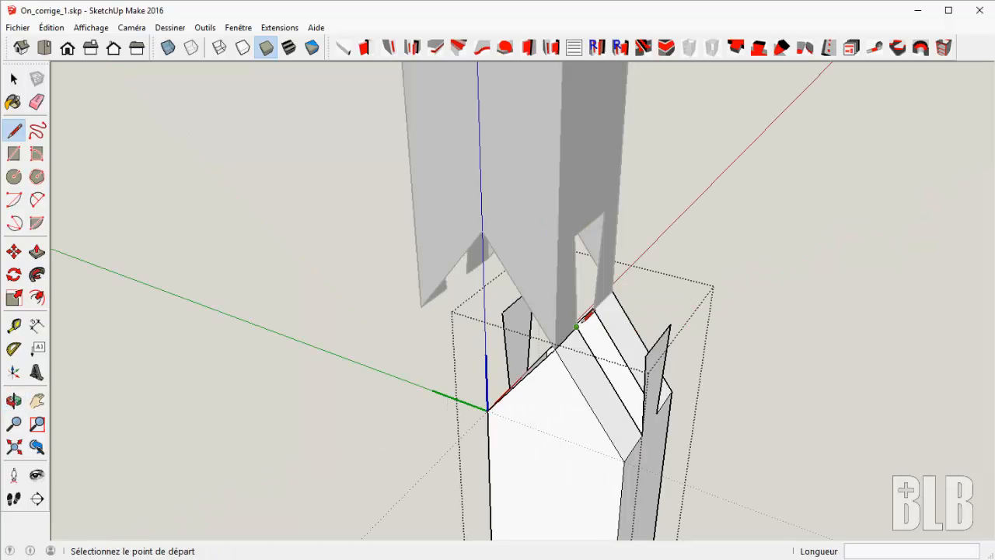
left_click(576, 326)
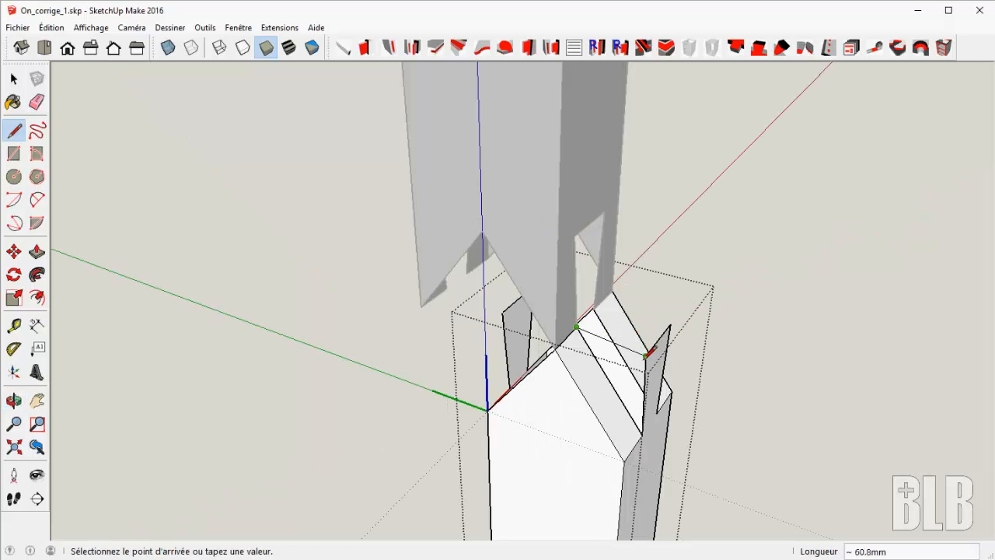
left_click(647, 354)
mouse_move(690, 326)
middle_mouse_down()
mouse_move(484, 339)
mouse_move(215, 282)
mouse_move(399, 304)
middle_mouse_up()
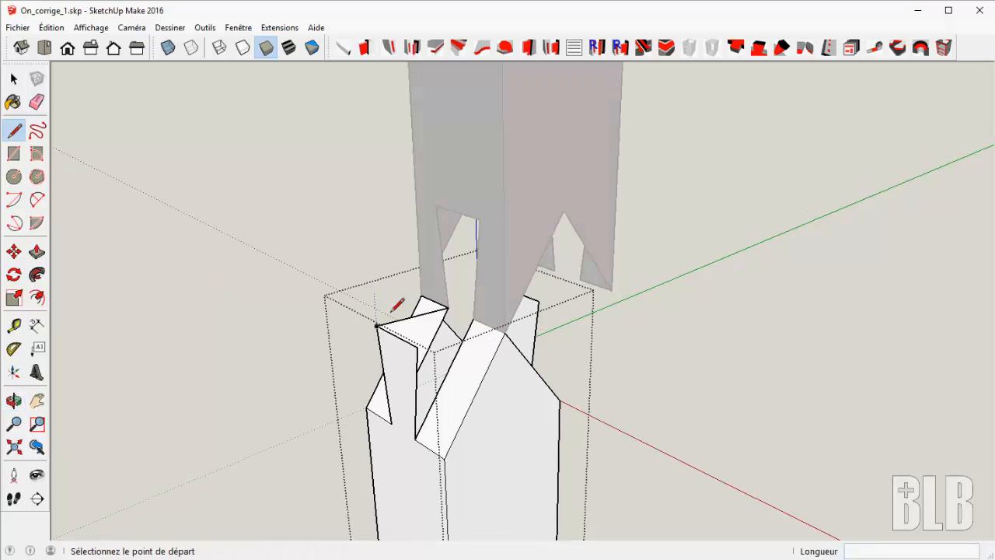
left_click(472, 319)
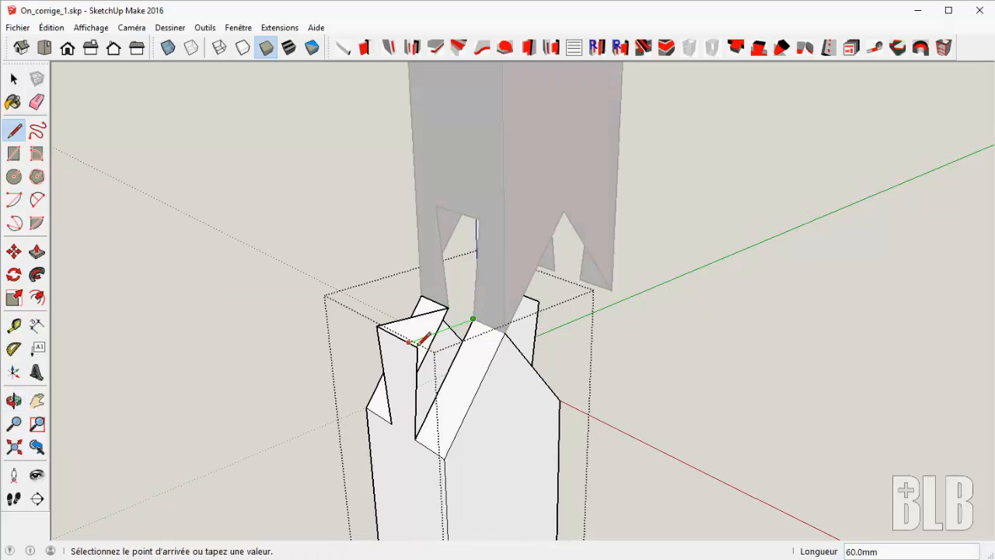
left_click(418, 345)
Close the top of the dovetail with a 30 mm edge between the two inner ridge ends
mouse_move(422, 339)
middle_mouse_down()
mouse_move(866, 362)
mouse_move(840, 407)
mouse_move(847, 398)
middle_mouse_up()
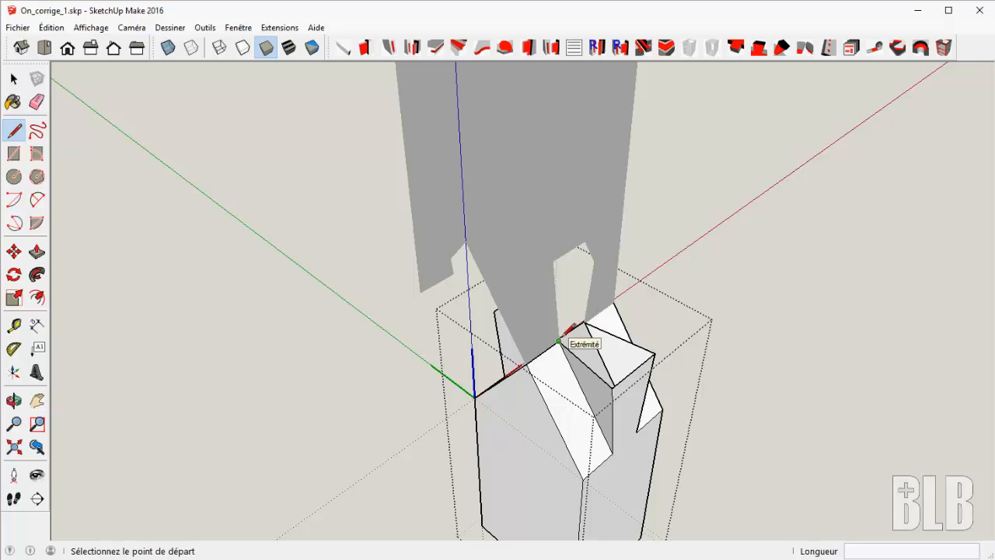
left_click(558, 341)
left_click(586, 323)
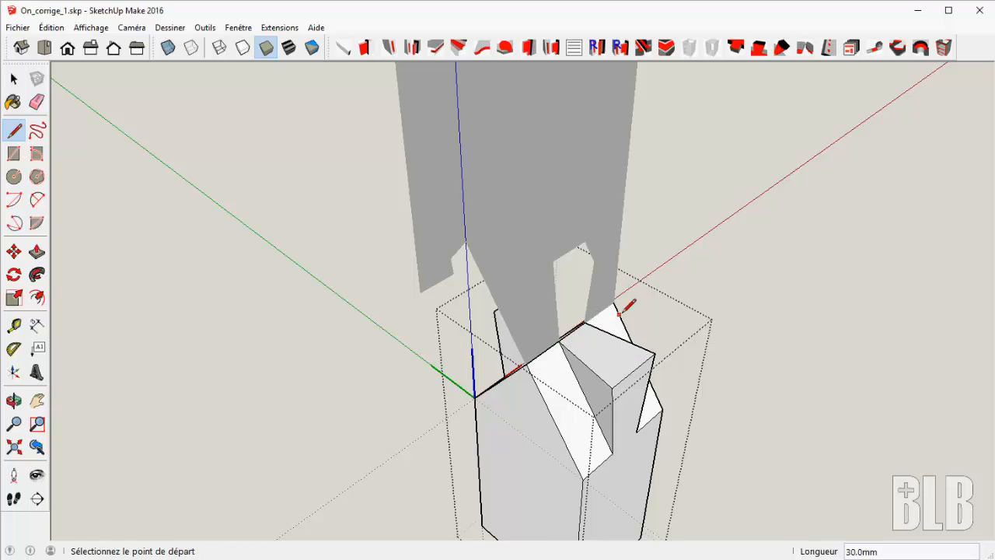
Draw a line of about 49 mm from the dovetail's outer top corner to the sloping joint edge and delete the side edge above it
mouse_move(627, 305)
middle_mouse_down()
mouse_move(782, 244)
mouse_move(751, 271)
middle_mouse_up()
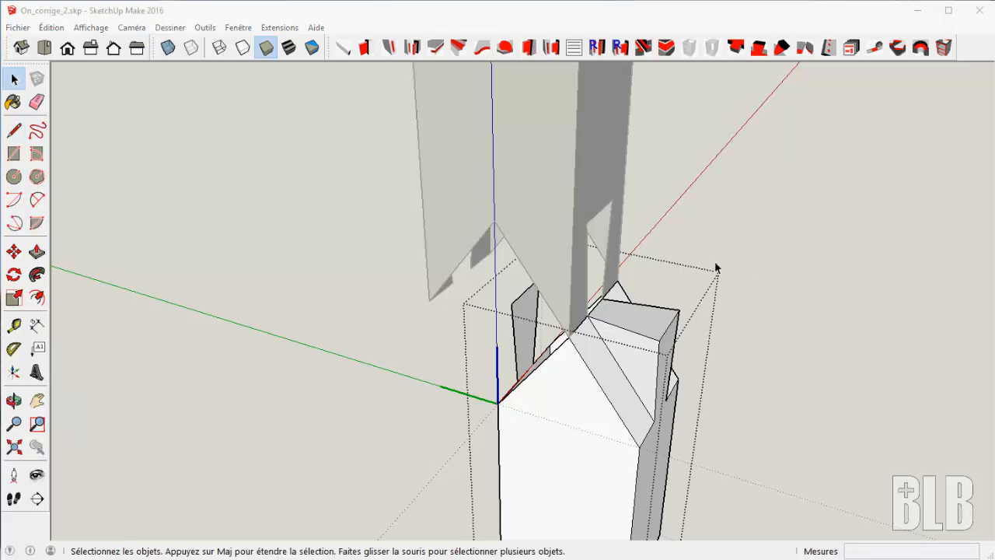
middle_click_drag(755, 349, 755, 273)
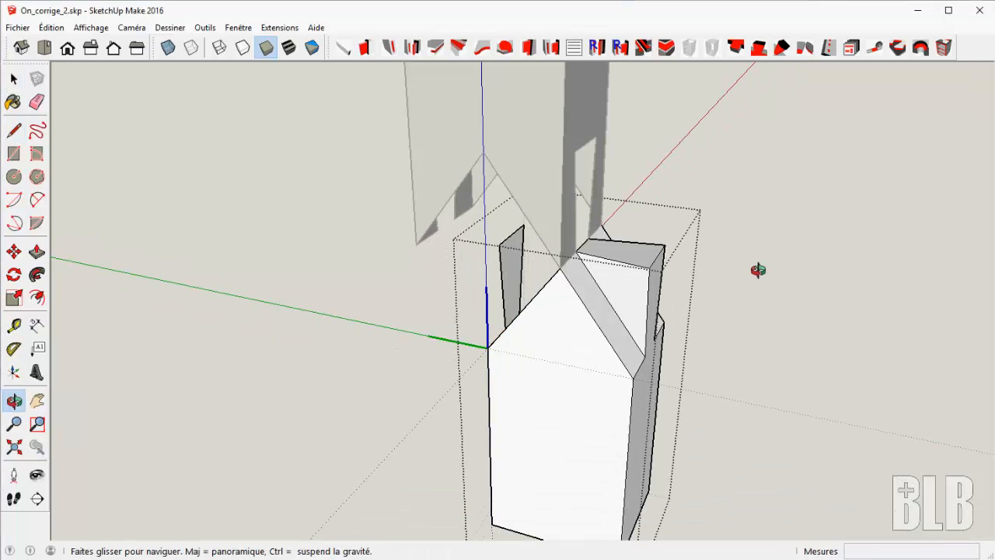
key("l")
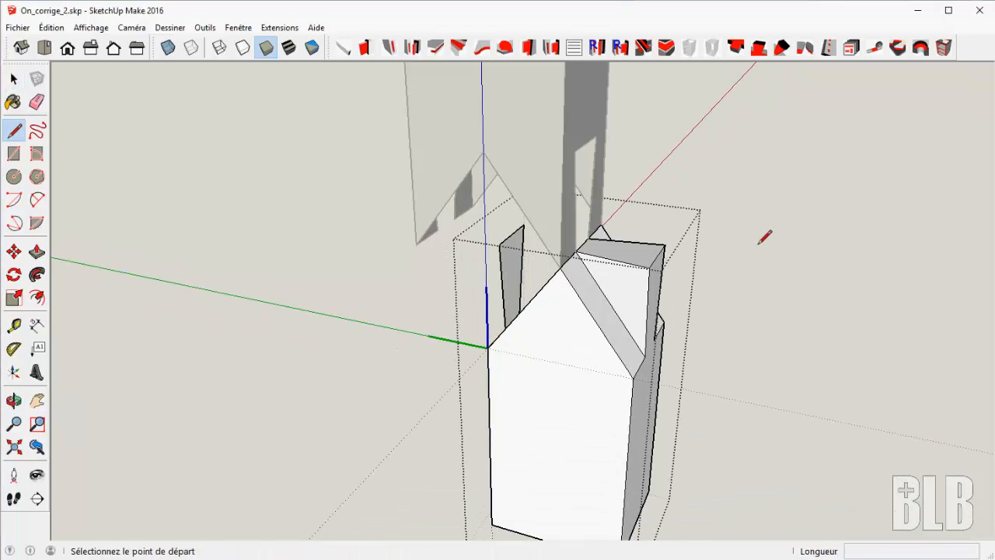
left_click(649, 268)
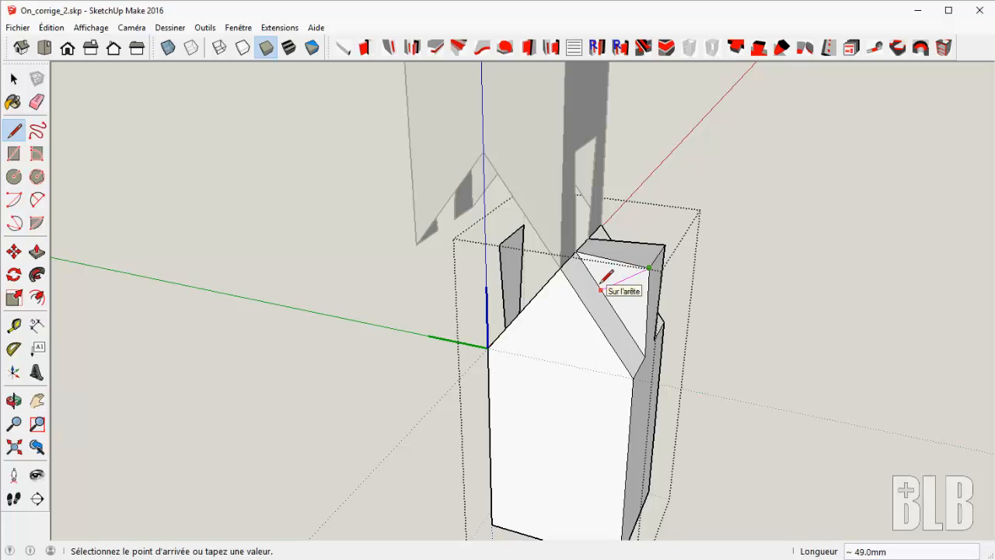
left_click(600, 289)
middle_click_drag(600, 289, 567, 273)
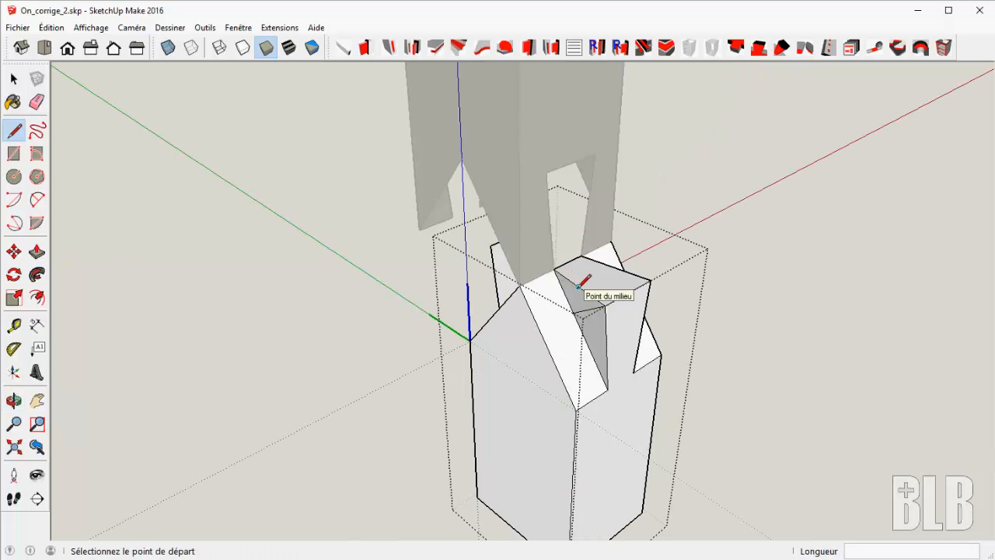
key("space")
left_click(582, 291)
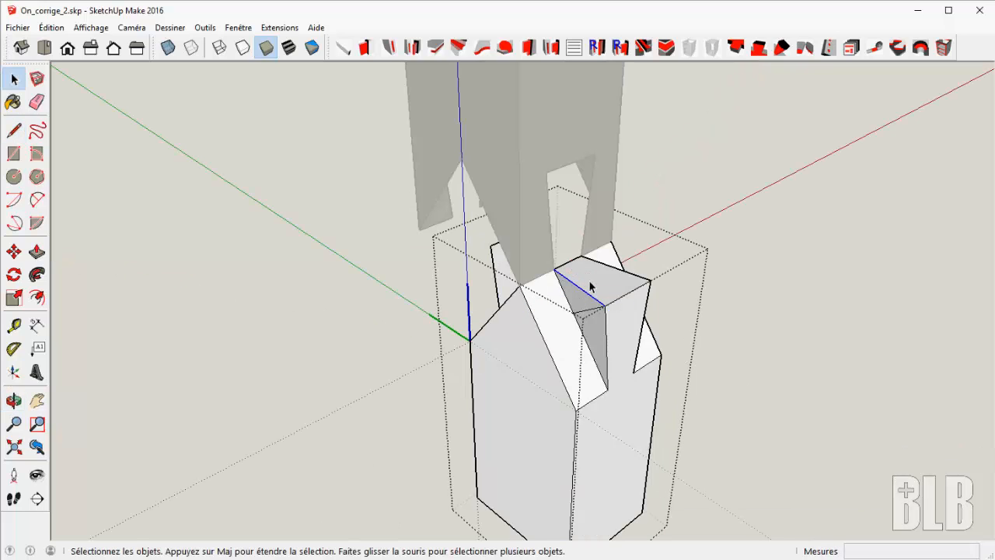
key("Delete")
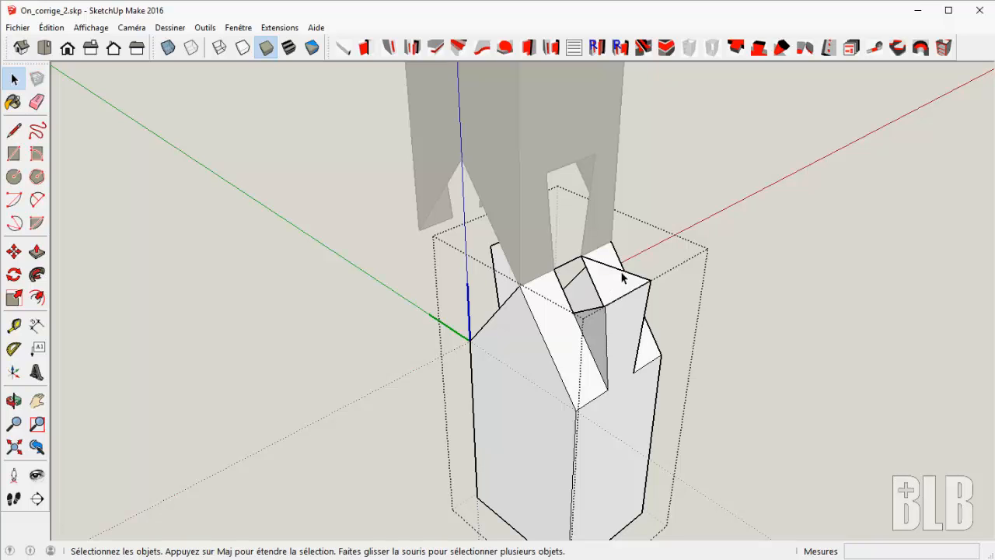
Close the sloped cut with a 30 mm edge between the two sloping joint edges and a line of about 49 mm to the outer corner
mouse_move(621, 277)
middle_mouse_down()
mouse_move(6, 427)
mouse_move(16, 415)
middle_mouse_up()
key("l")
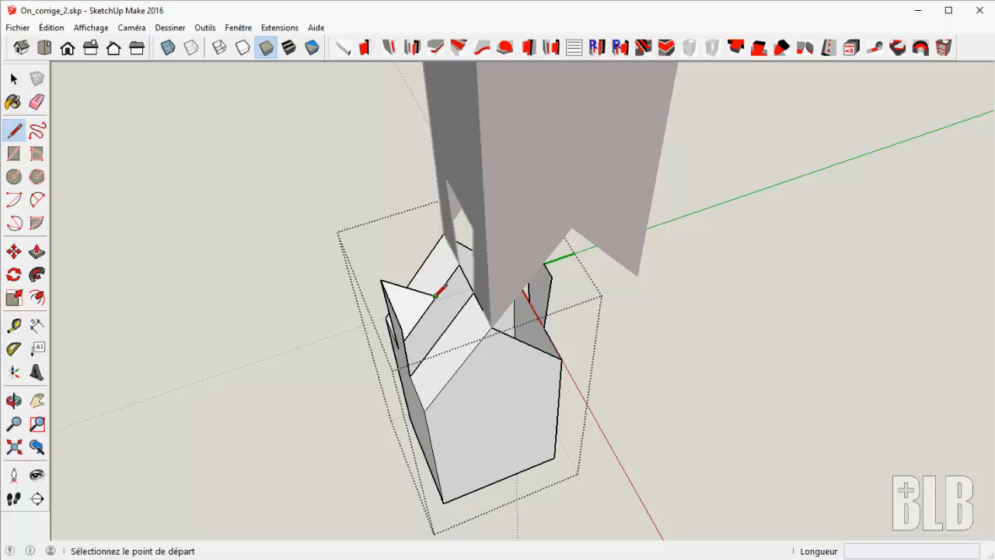
left_click(436, 296)
left_click(462, 317)
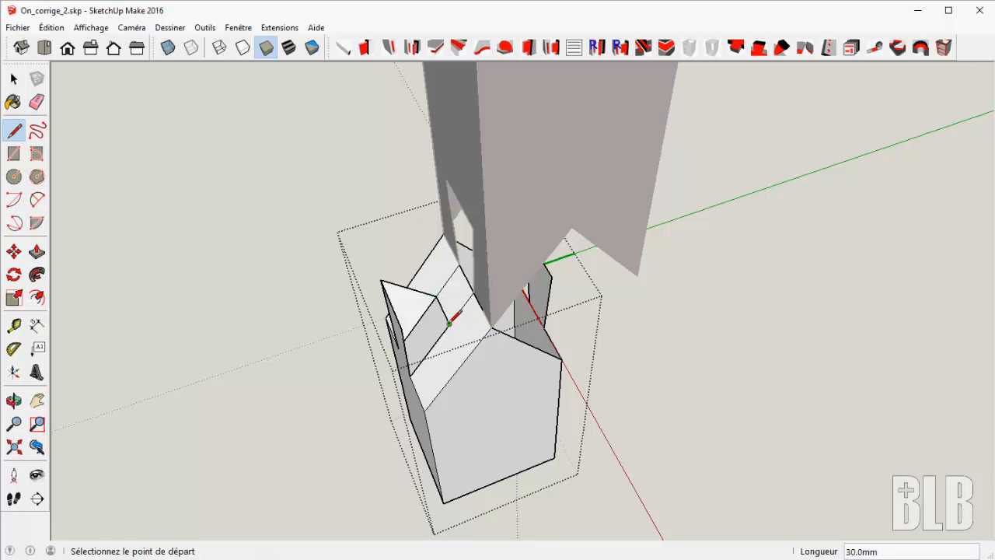
left_click(448, 323)
left_click(400, 327)
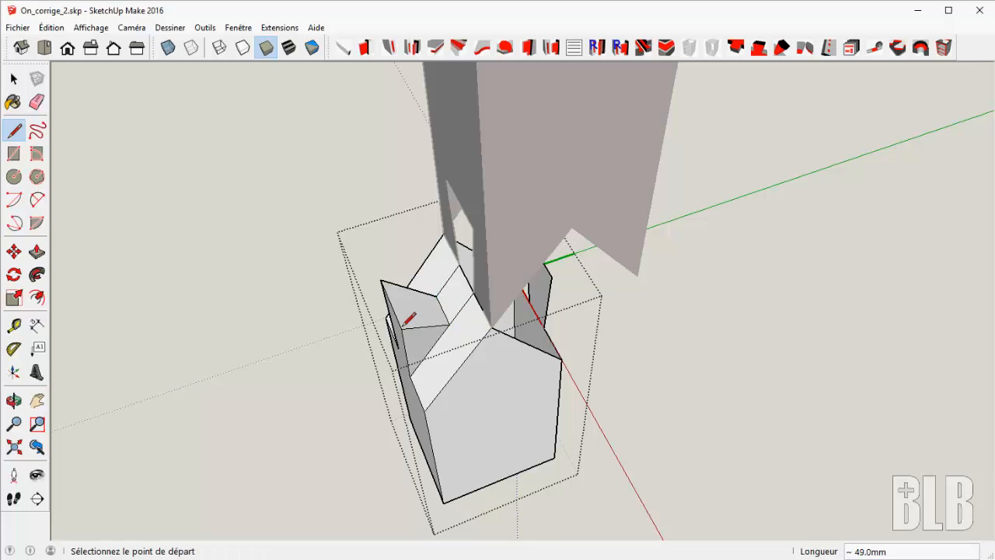
Inspect the sloped dovetail variant and undo its cut back to the flat-topped dovetail
middle_click_drag(404, 324, 835, 338)
middle_click_drag(584, 393, 684, 319)
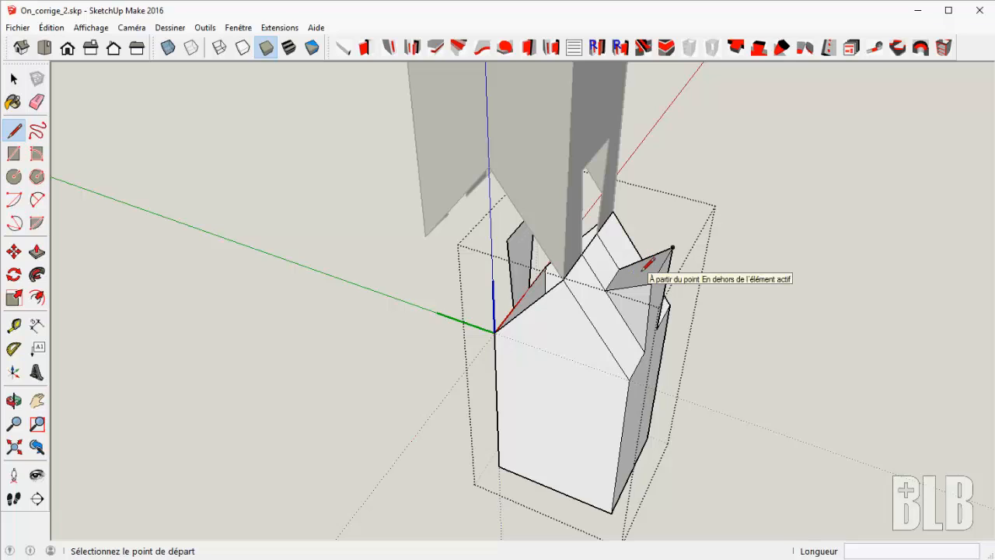
key("o")
left_click_drag(693, 298, 684, 309)
middle_click_drag(684, 309, 688, 306)
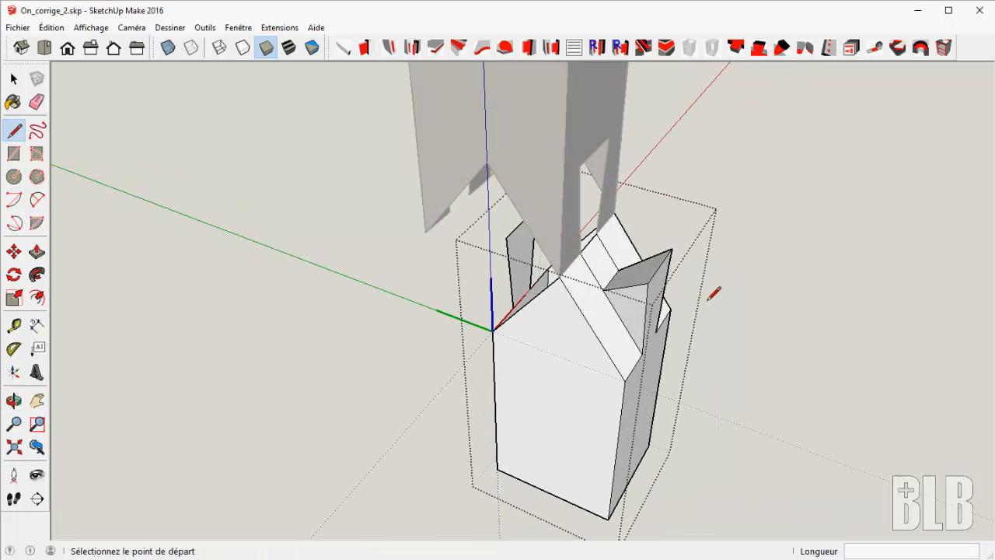
key("ctrl+z")
key("ctrl+z")
key("ctrl+z")
key("ctrl+z")
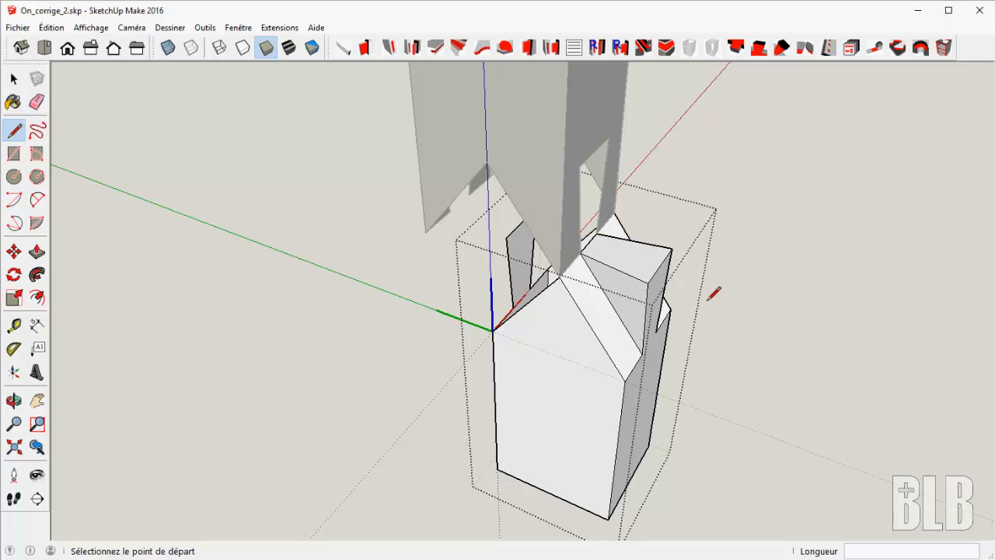
Draw a line of about 31.6 mm on the dovetail's side face from near the middle of its top edge to the sloping edge
key("o")
mouse_move(704, 300)
left_mouse_down()
mouse_move(739, 251)
mouse_move(736, 286)
left_mouse_up()
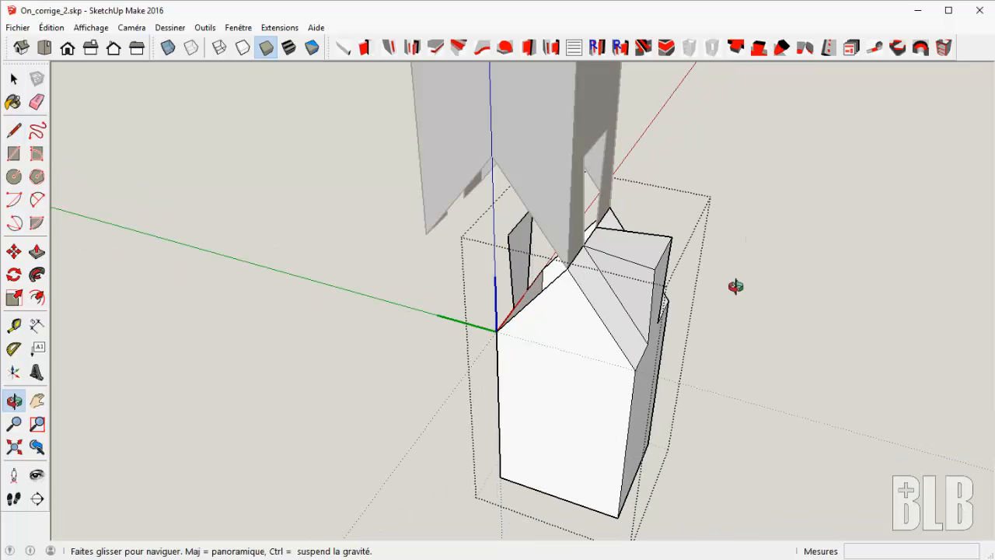
left_click(628, 259)
left_click(602, 264)
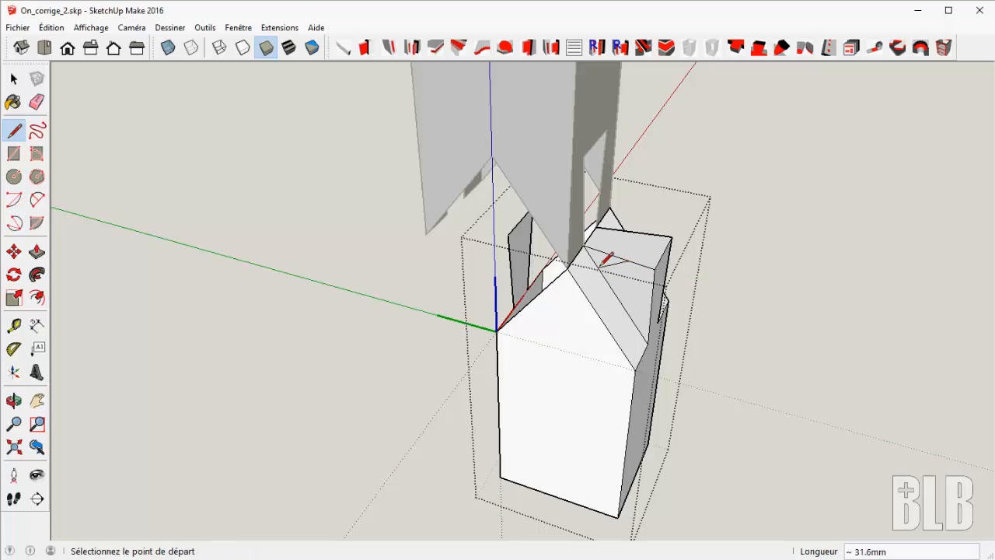
Carry the line through to the opposite sloping edge and up about 33.8 mm to that side's top edge
left_click(598, 267)
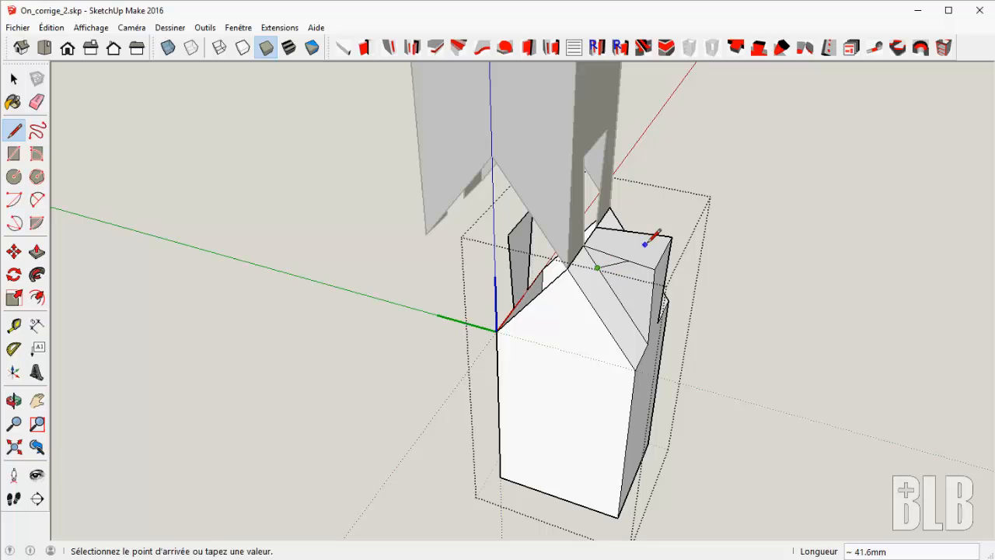
mouse_move(648, 235)
middle_mouse_down()
mouse_move(417, 316)
mouse_move(93, 284)
mouse_move(469, 333)
middle_mouse_up()
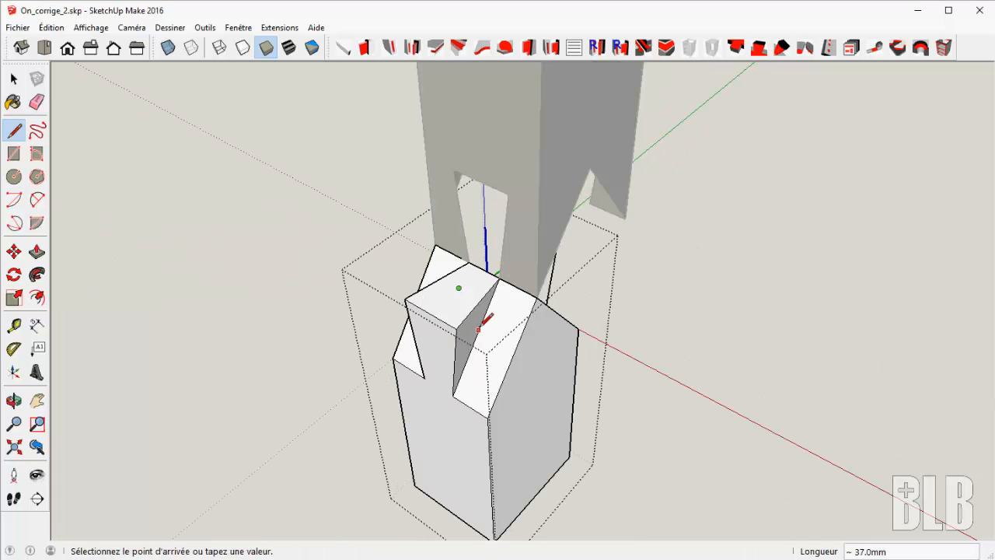
left_click(483, 323)
left_click(483, 325)
left_click(482, 301)
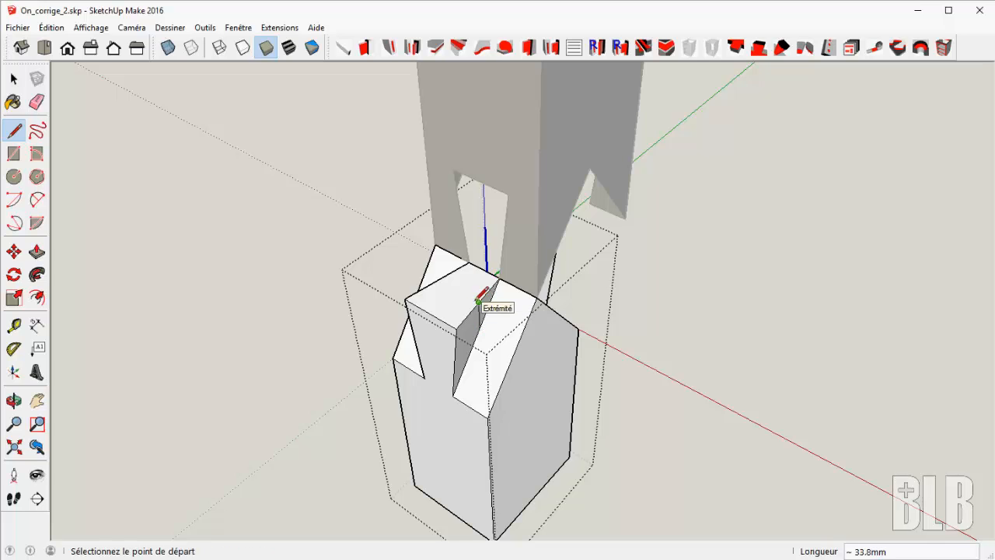
Join both side lines across the dovetail's top with an edge of about 42.3 mm and delete the inner half of one side edge
left_click(479, 301)
mouse_move(465, 288)
middle_mouse_down()
mouse_move(695, 349)
mouse_move(889, 285)
middle_mouse_up()
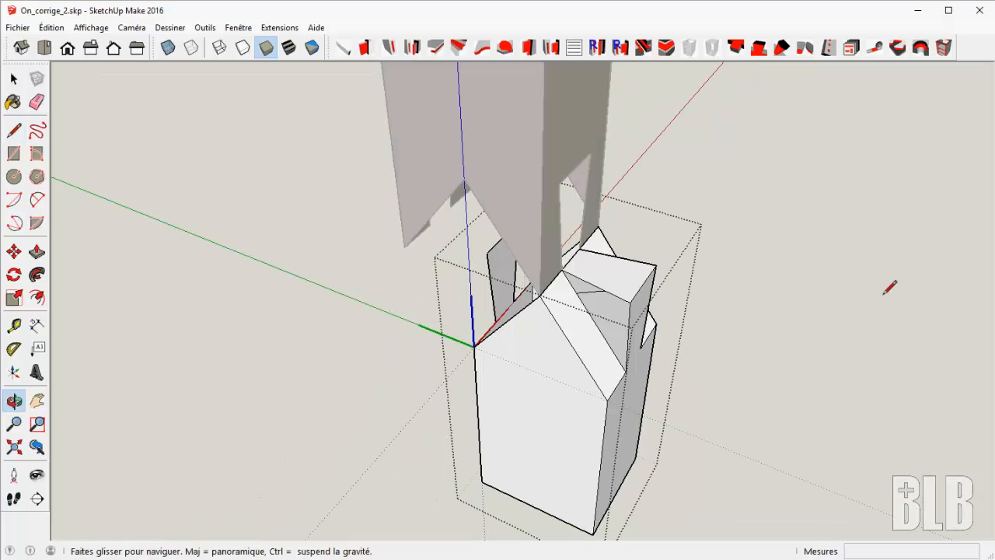
left_click(604, 288)
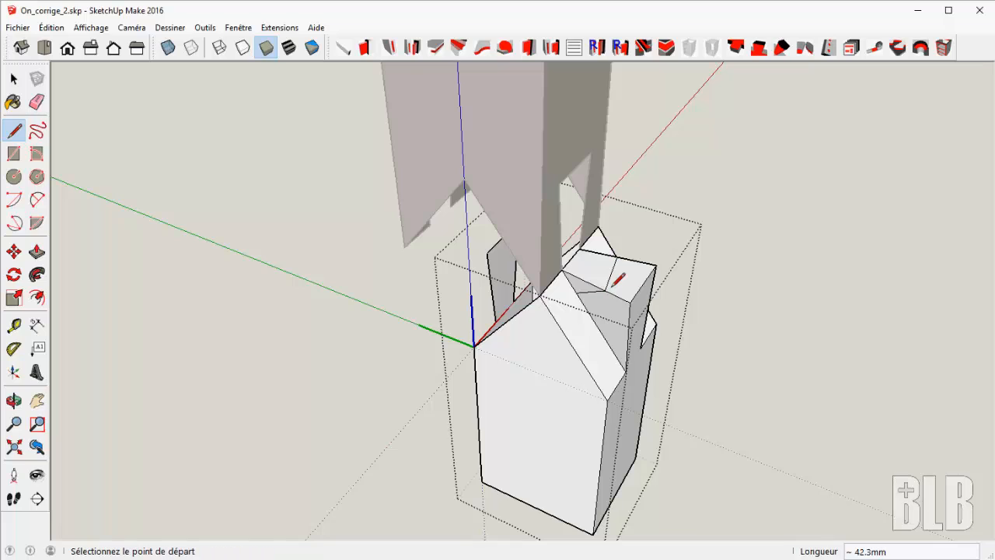
key("space")
left_click(592, 285)
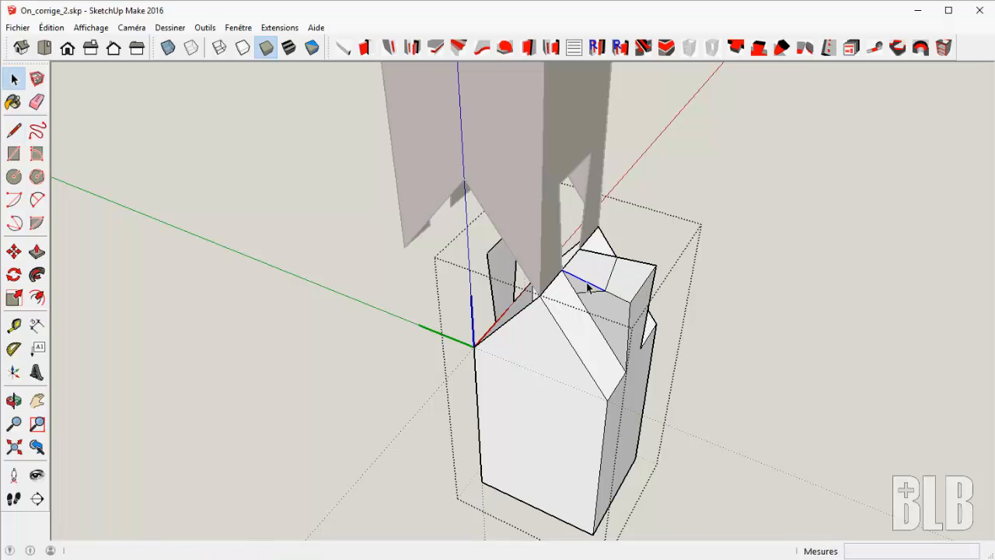
key("Delete")
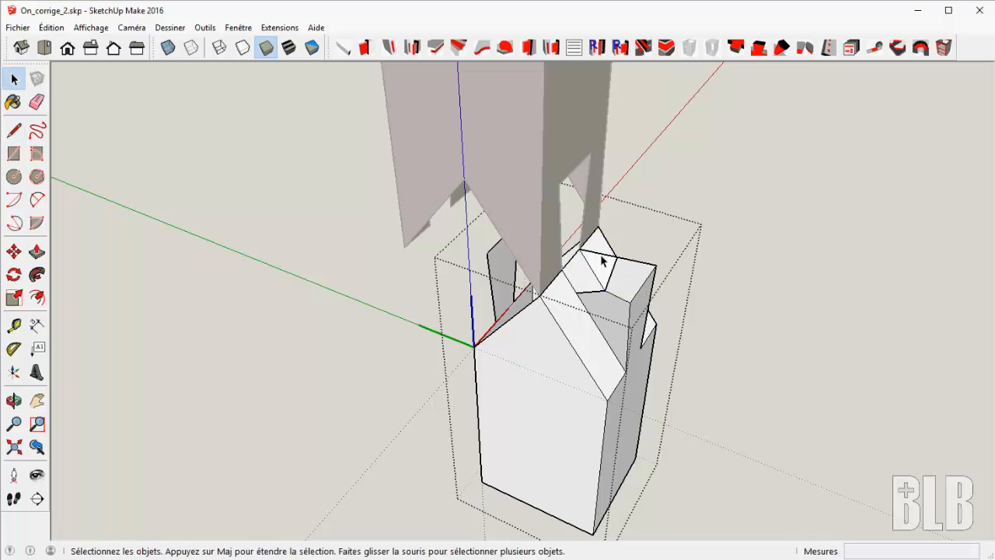
Draw a diagonal across the dovetail's open cut, from the far sloping edge's point to the near end of the top crossing edge
middle_click_drag(599, 262, 663, 398)
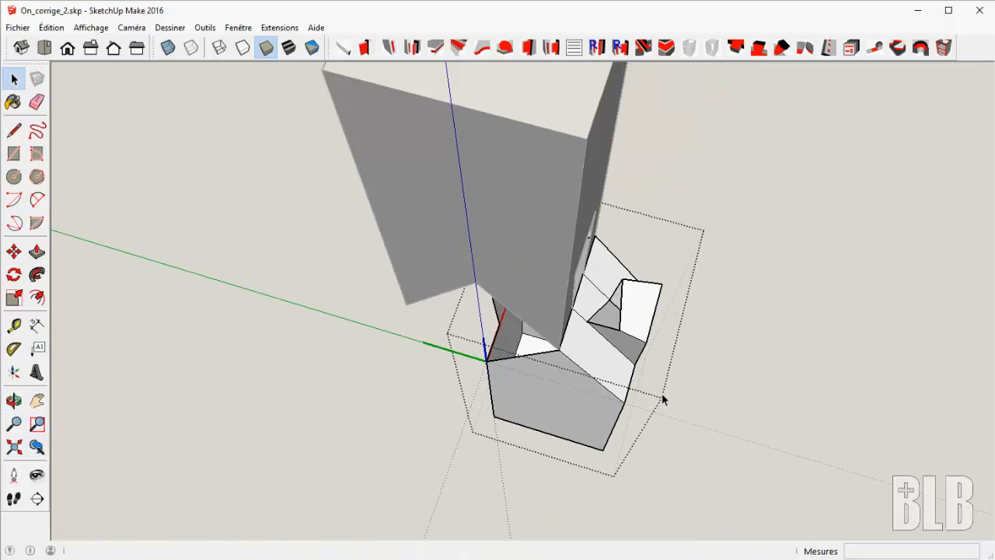
key("l")
left_click(609, 300)
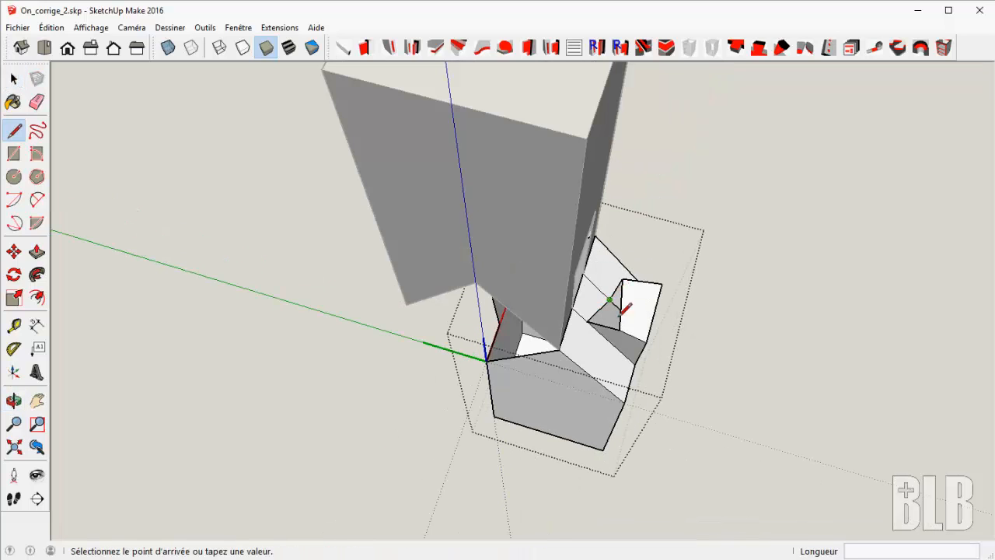
left_click(616, 330)
Inspect the half-cut dovetail variant from several sides and undo its edges
middle_click_drag(615, 330, 539, 216)
middle_click_drag(558, 162, 769, 305)
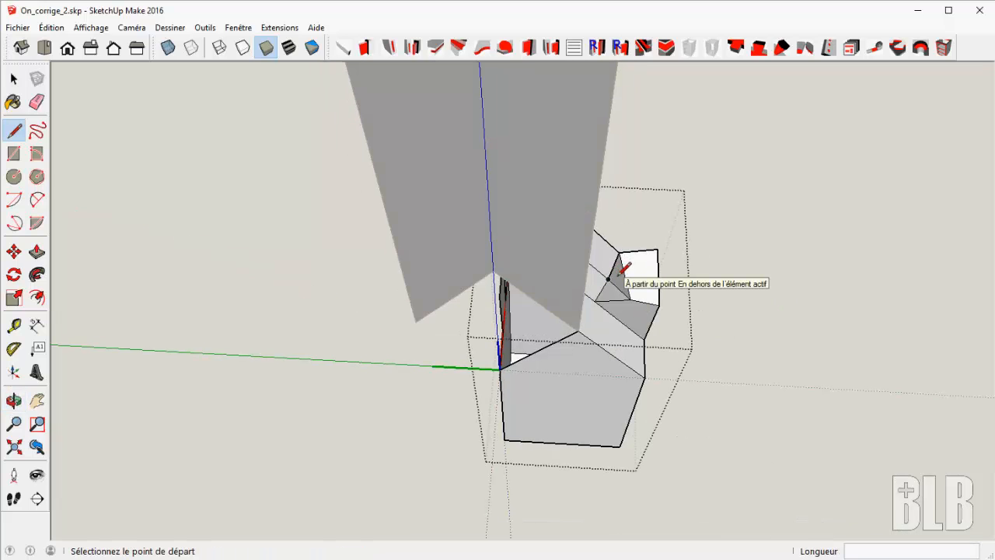
mouse_move(861, 303)
middle_mouse_down()
mouse_move(855, 311)
mouse_move(729, 275)
mouse_move(773, 244)
mouse_move(759, 338)
mouse_move(724, 345)
mouse_move(827, 288)
mouse_move(887, 273)
mouse_move(674, 261)
mouse_move(692, 229)
middle_mouse_up()
middle_click_drag(766, 278, 868, 285)
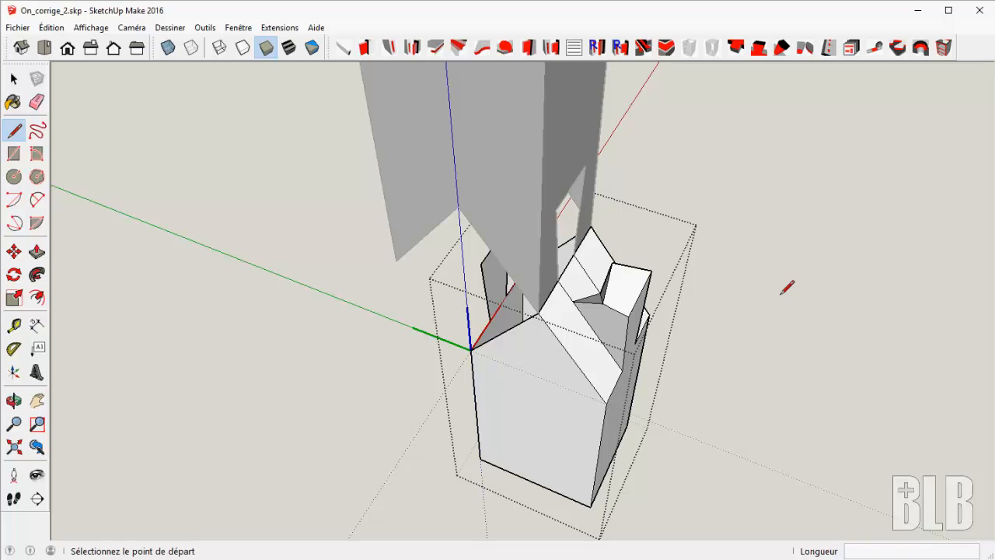
key("ctrl+z")
key("ctrl+z")
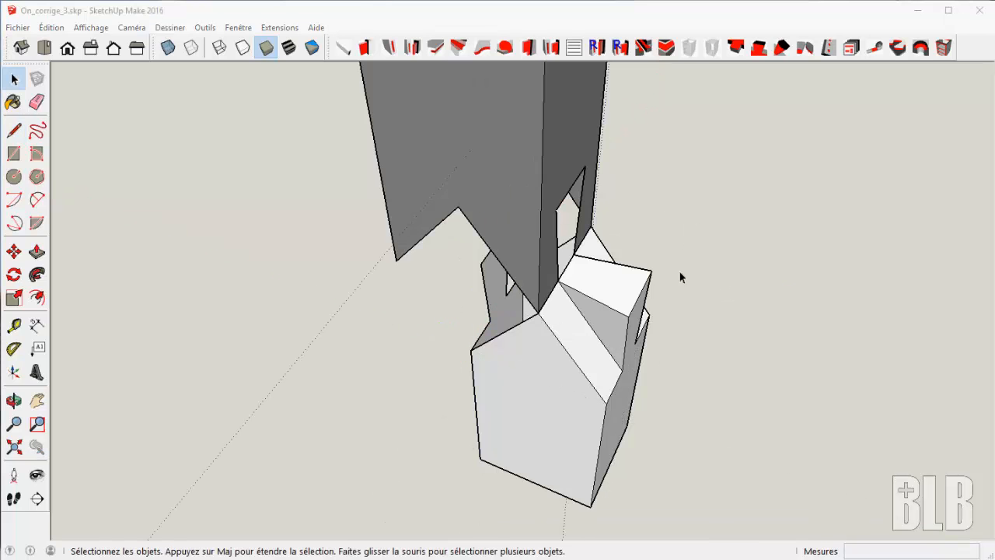
Open the lower post for editing and draw a 100 mm line from the dovetail's top corner to the slot corner in the upper post
middle_click_drag(695, 325, 611, 404)
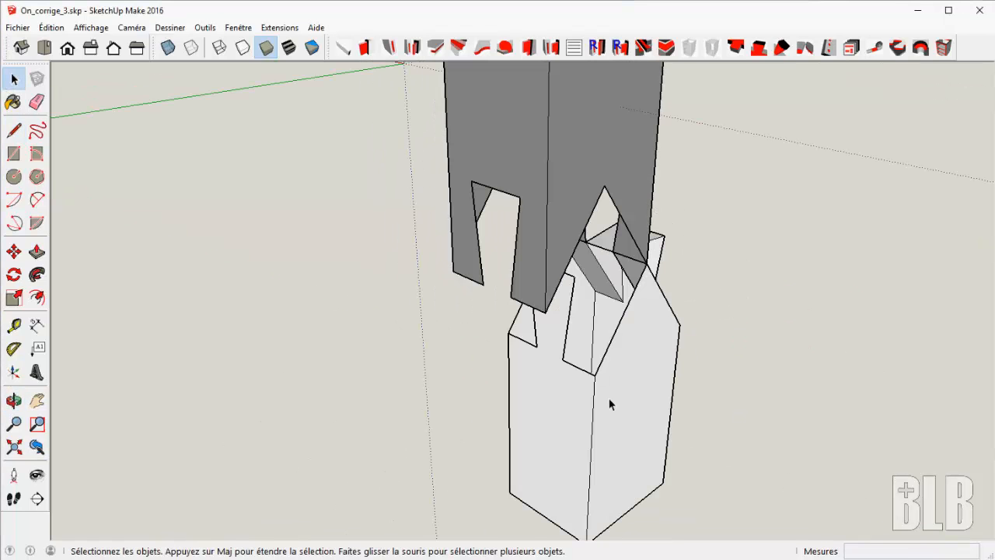
triple_click(612, 403)
middle_click_drag(720, 330, 629, 362)
scroll(642, 329, "up", 3)
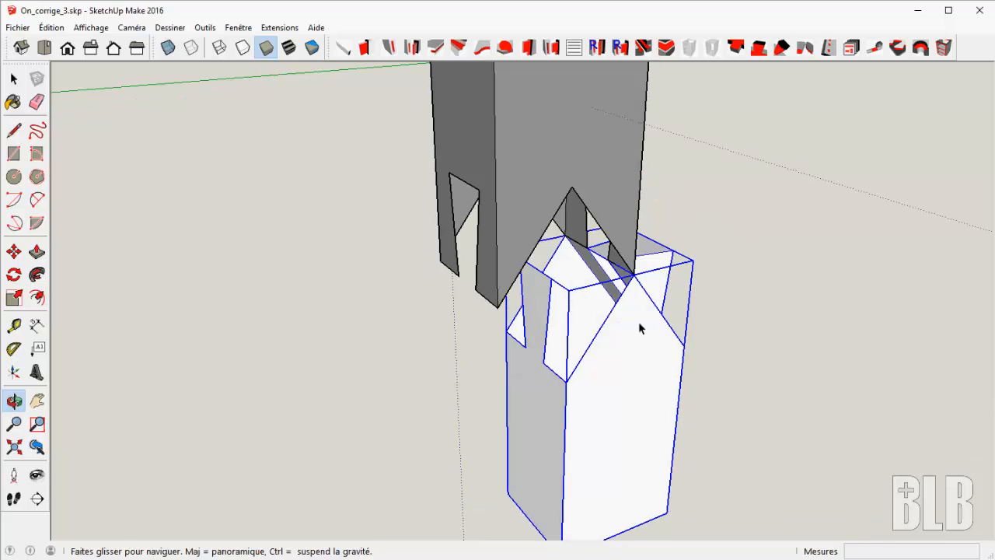
double_click(544, 312)
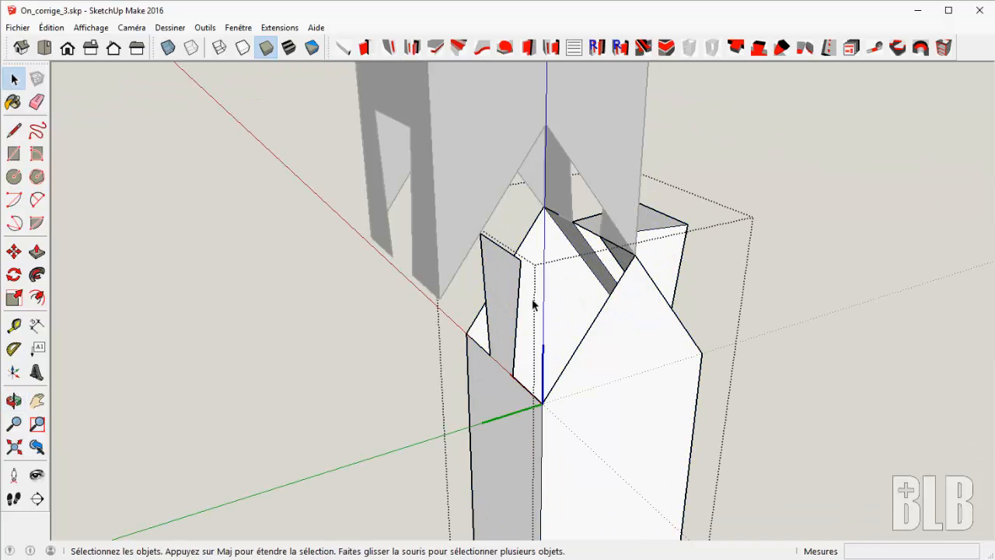
key("l")
left_click(527, 262)
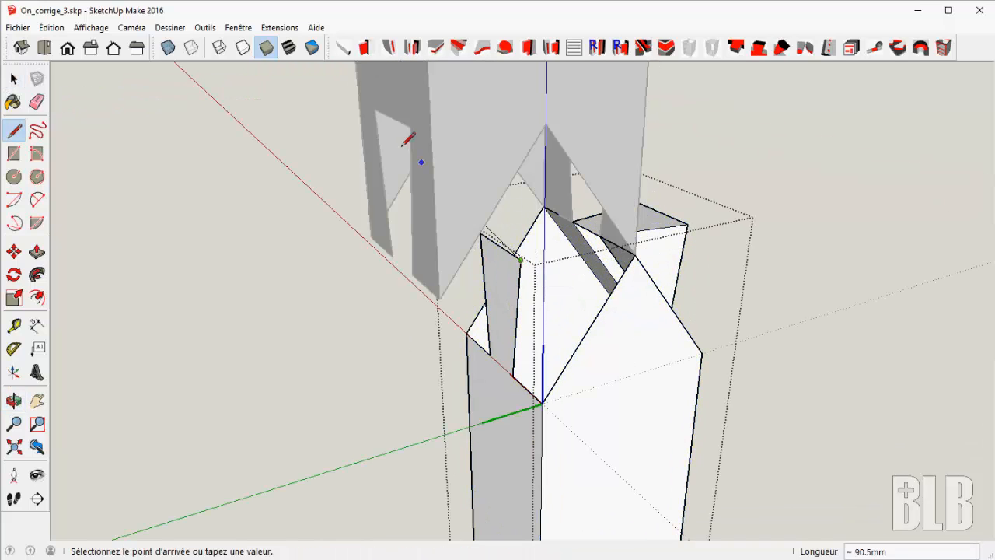
middle_click_drag(404, 155, 515, 181)
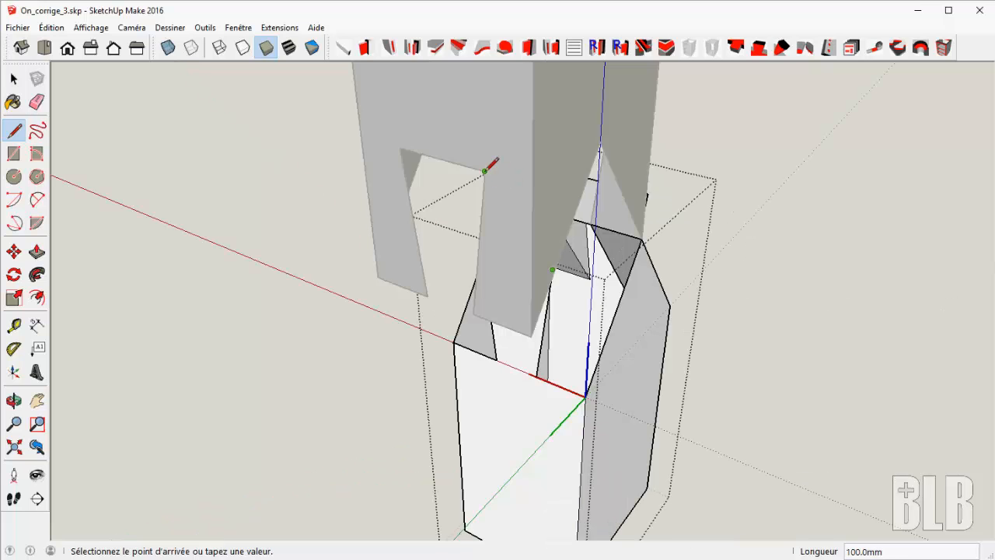
left_click(485, 170)
Draw a line from the dovetail's other top corner to the matching slot corner in the upper post
middle_click_drag(492, 164, 546, 225)
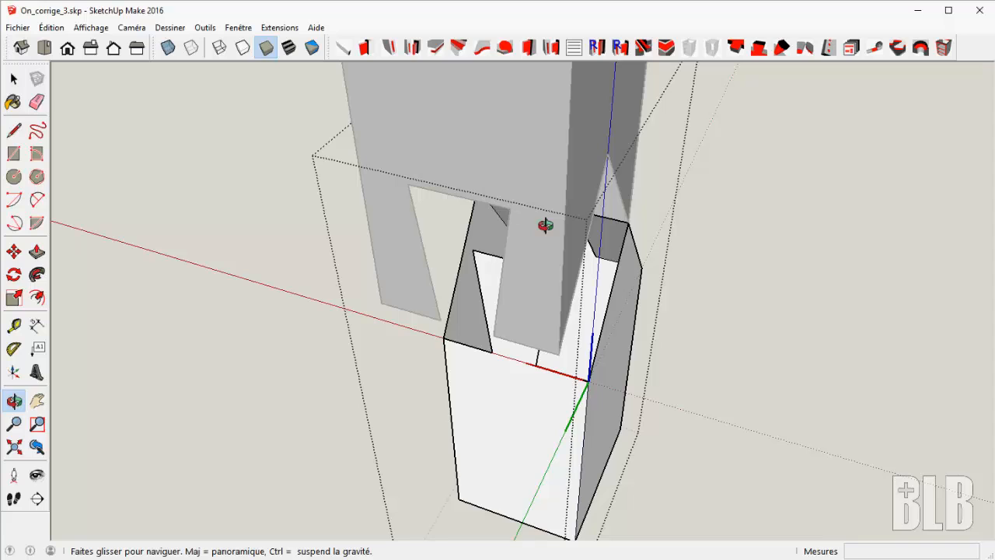
left_click(472, 250)
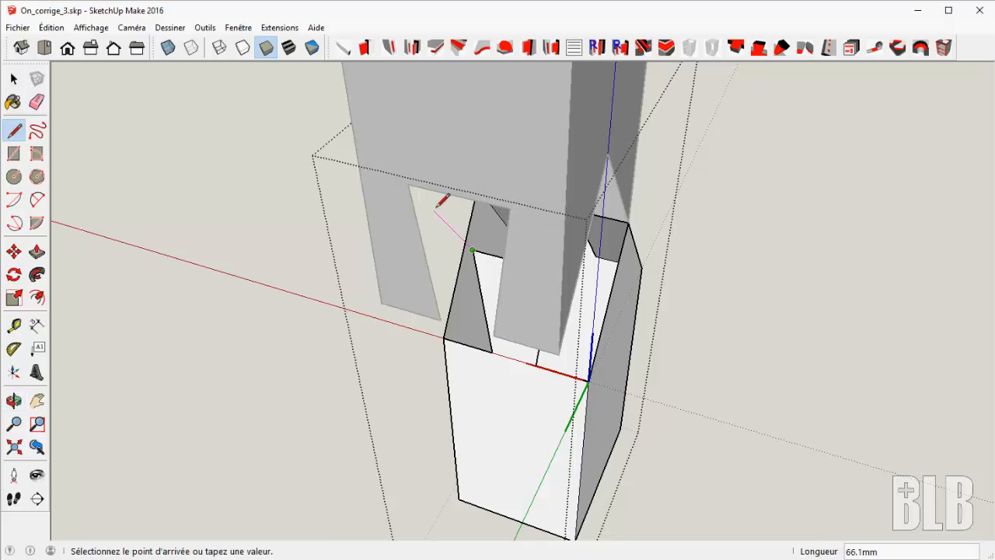
mouse_move(410, 183)
middle_mouse_down()
mouse_move(203, 162)
mouse_move(435, 235)
middle_mouse_up()
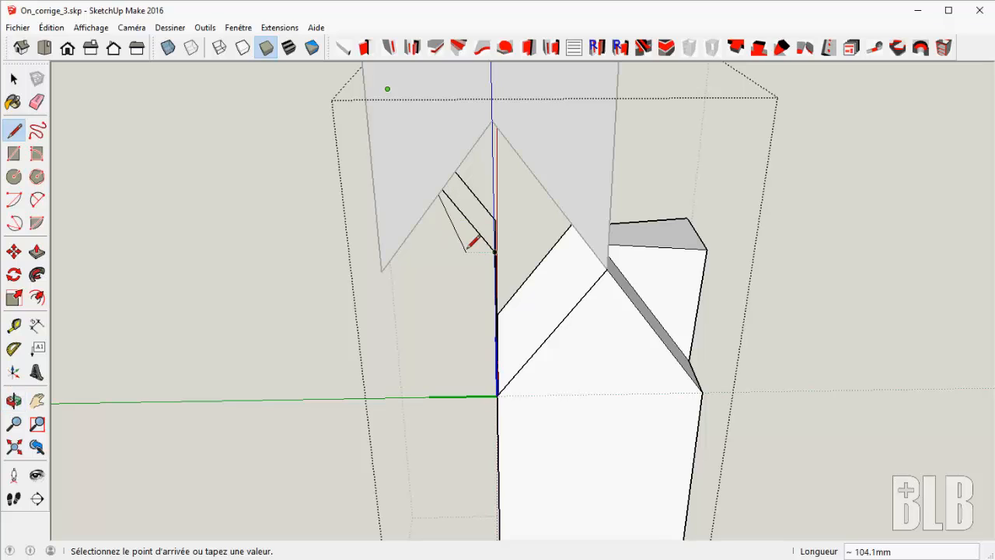
Extend both sliding-direction lines about 51.6 mm inward from the dovetail's top corners, ending them level with each other
left_click(495, 262)
left_click(495, 252)
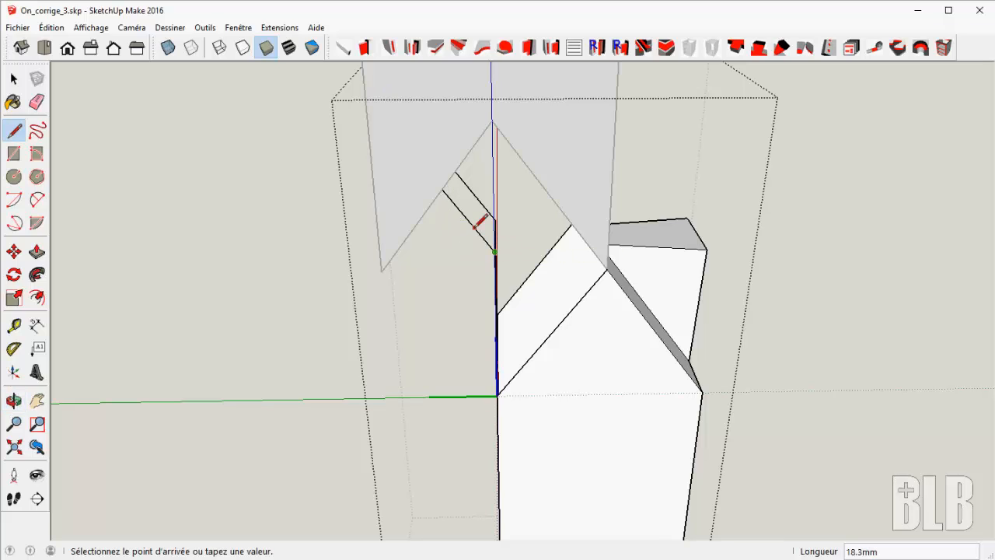
scroll(542, 296, "up", 2)
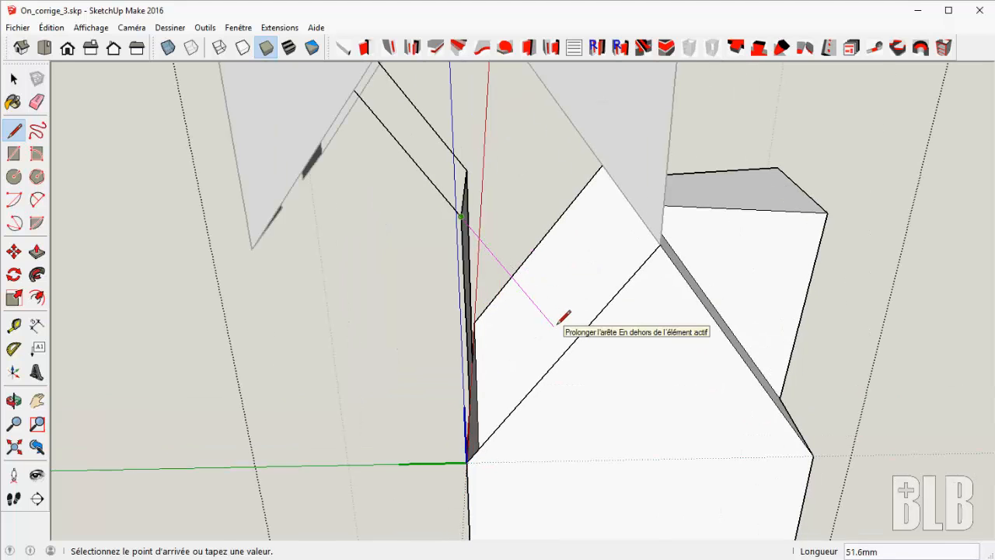
middle_click_drag(374, 280, 984, 365)
middle_click_drag(273, 332, 634, 255)
key("Escape")
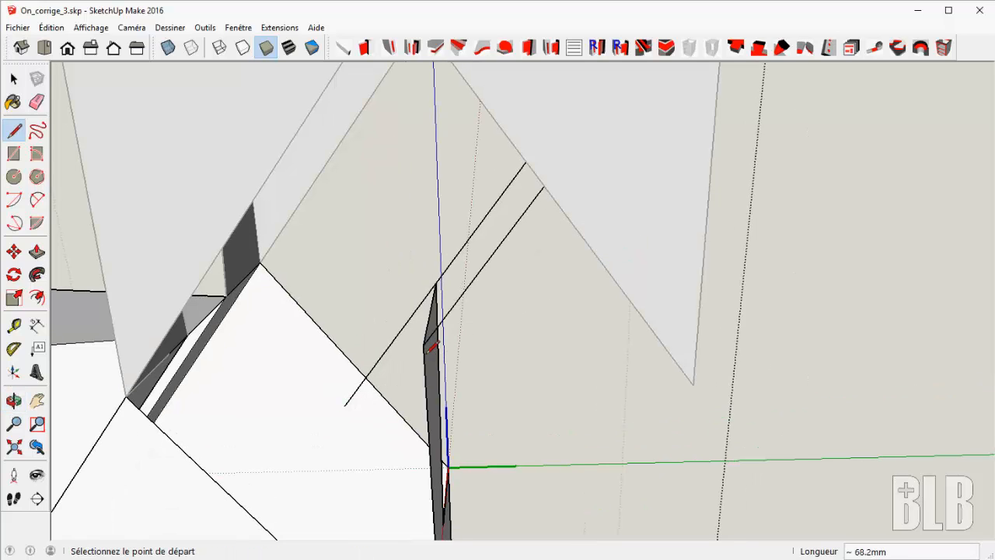
left_click(423, 345)
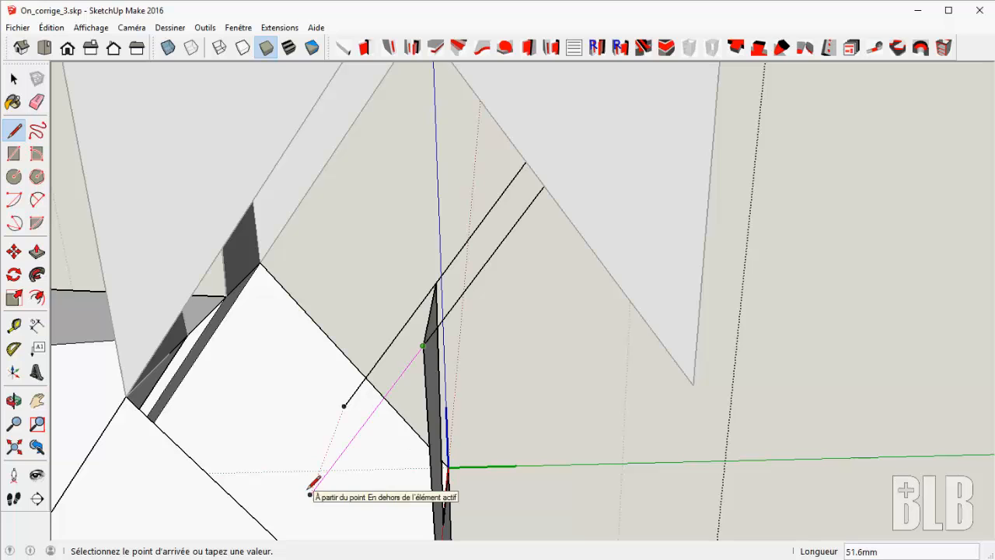
middle_click_drag(304, 489, 126, 412)
mouse_move(335, 431)
middle_mouse_down()
mouse_move(359, 461)
mouse_move(355, 309)
mouse_move(276, 311)
middle_mouse_up()
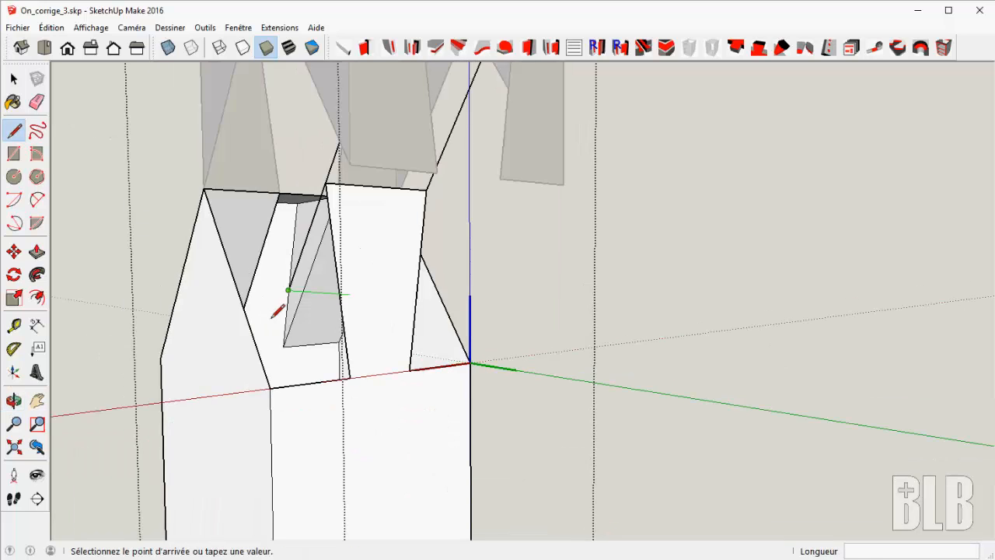
Draw an edge of about 51 mm from each base corner of the dovetail to the inner end of its extended line
key("Escape")
left_click(350, 378)
left_click(410, 370)
middle_click_drag(350, 367, 483, 438)
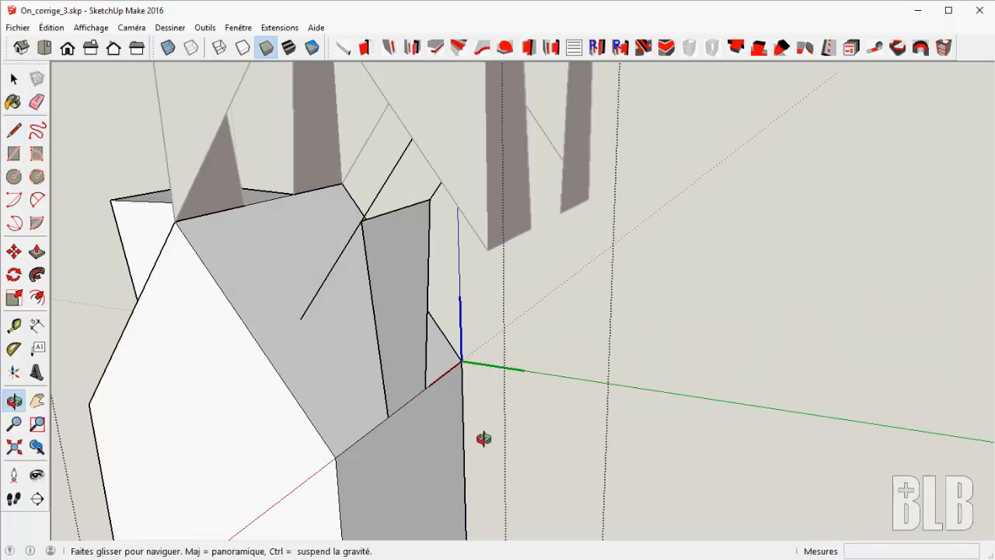
left_click(388, 416)
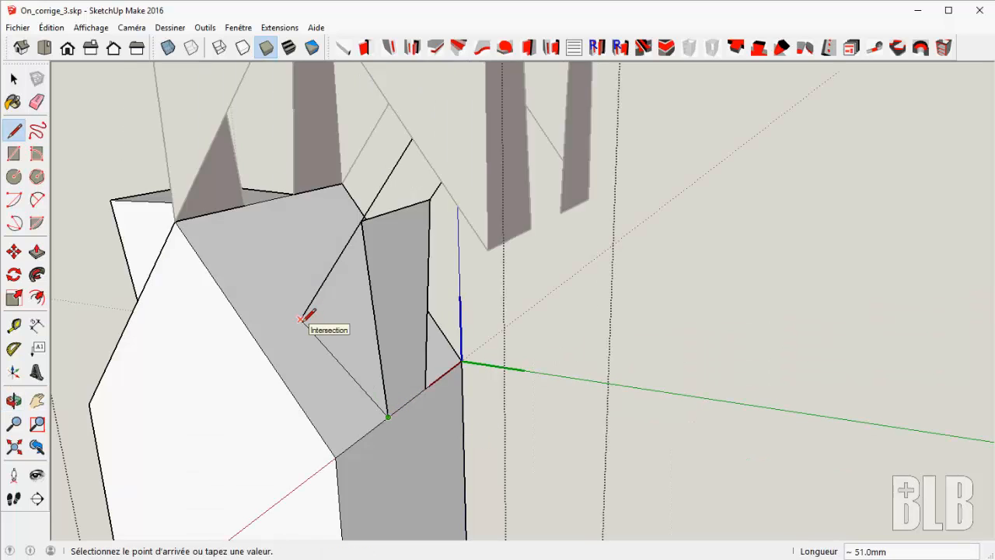
left_click(303, 318)
middle_click_drag(309, 313, 618, 382)
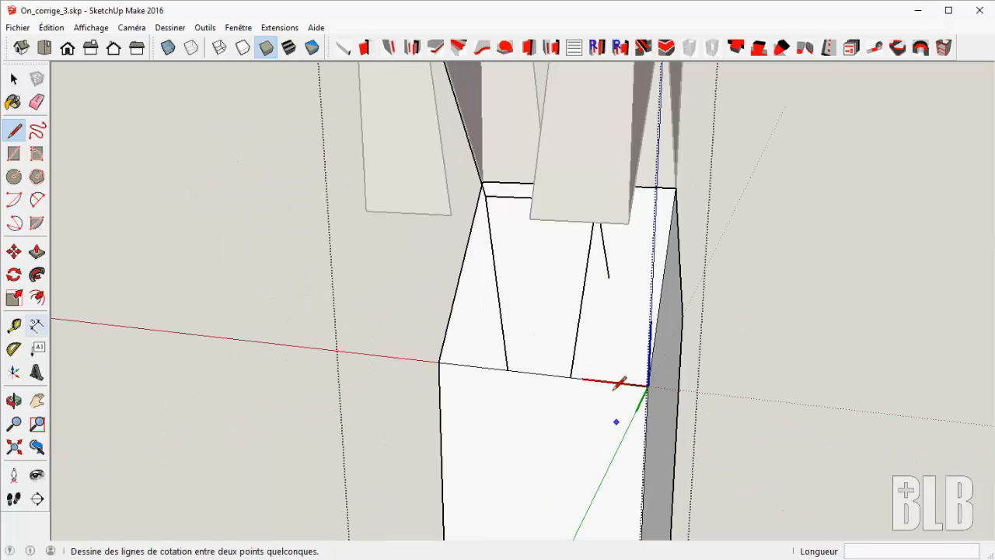
left_click(571, 376)
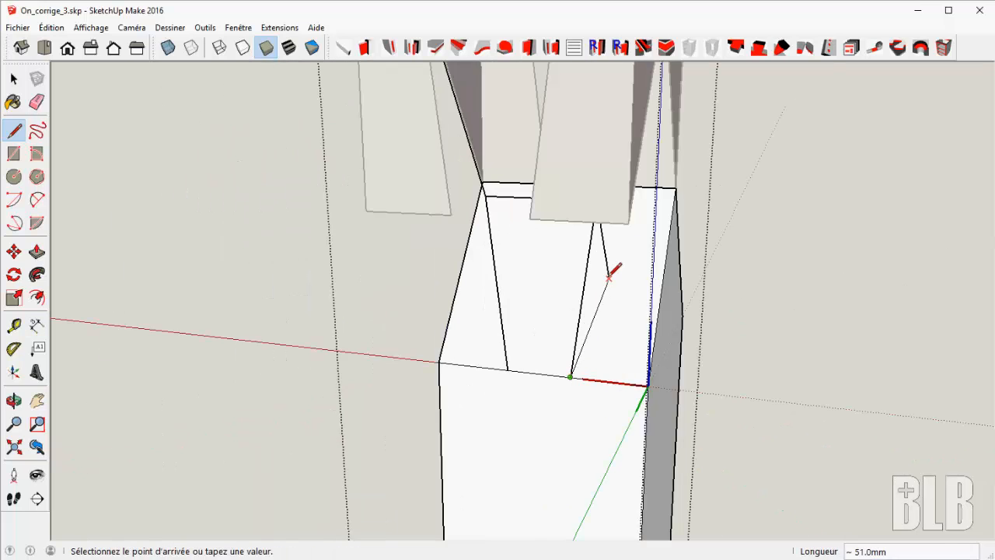
left_click(608, 276)
middle_click_drag(611, 267, 531, 321)
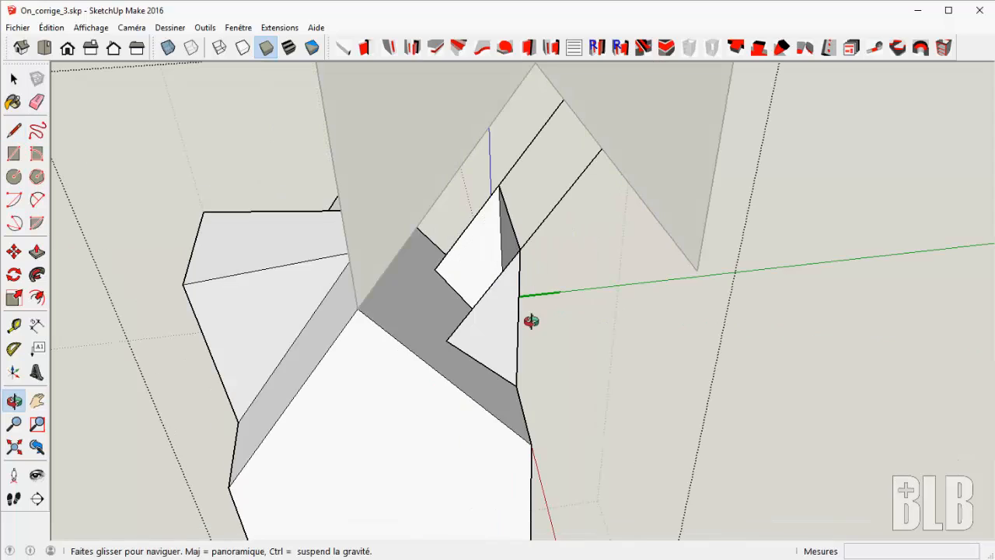
Join the inner ends of the two extended lines with a 50 mm edge and inspect the resulting faces
left_click(434, 269)
left_click(447, 340)
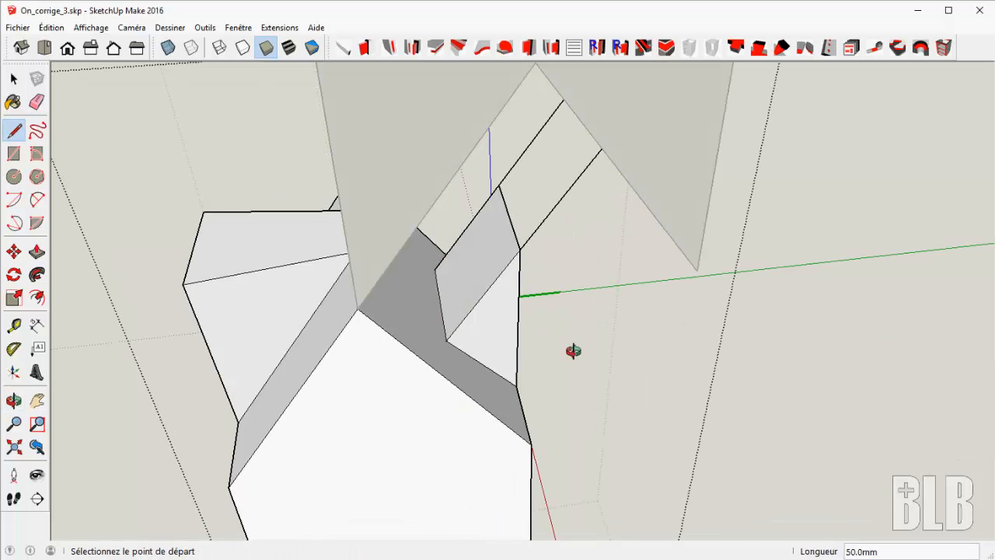
mouse_move(573, 351)
middle_mouse_down()
mouse_move(302, 298)
mouse_move(498, 327)
mouse_move(704, 385)
mouse_move(622, 364)
mouse_move(840, 355)
mouse_move(440, 366)
mouse_move(684, 391)
mouse_move(726, 376)
mouse_move(606, 395)
mouse_move(668, 362)
mouse_move(660, 391)
mouse_move(671, 404)
mouse_move(695, 411)
mouse_move(713, 398)
middle_mouse_up()
mouse_move(720, 351)
middle_mouse_down()
mouse_move(691, 424)
mouse_move(622, 402)
middle_mouse_up()
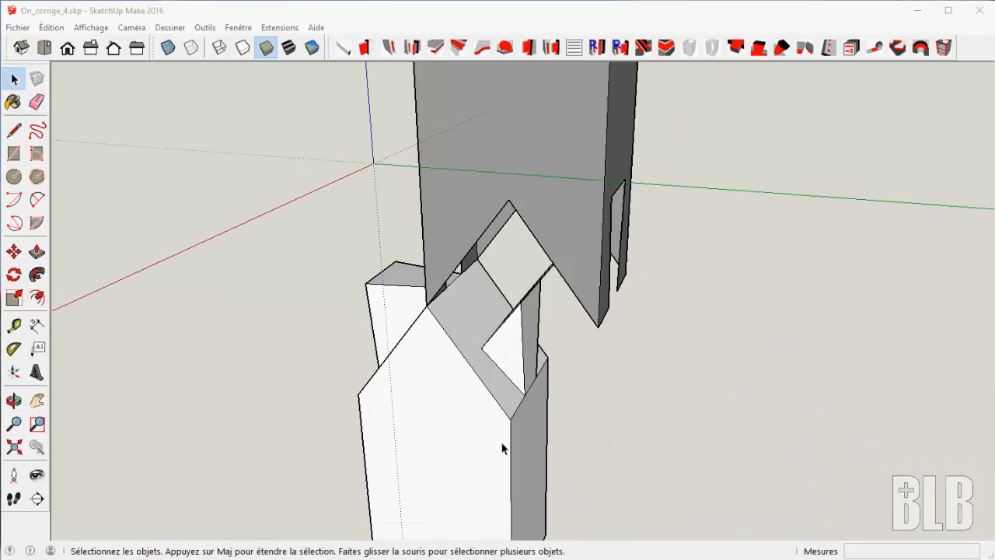
Open the lower post for editing and extend the dovetail's lower inner edge about 108.4 mm past the slope
left_click(496, 450)
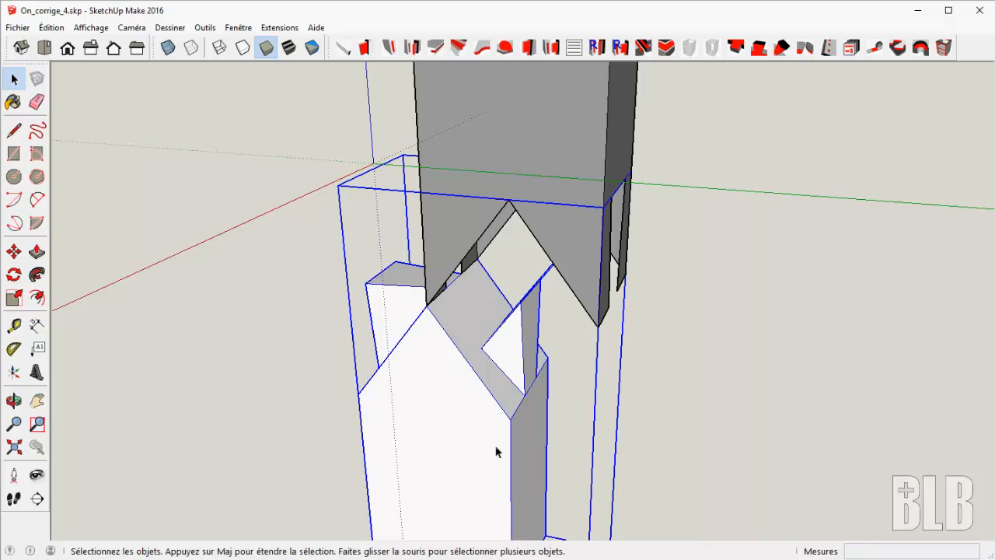
double_click(495, 451)
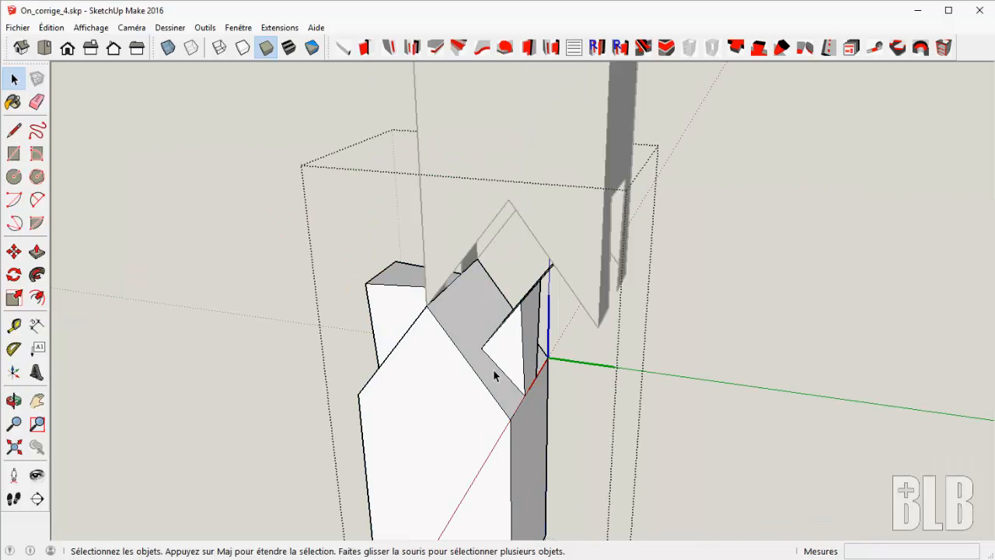
key("l")
left_click(481, 348)
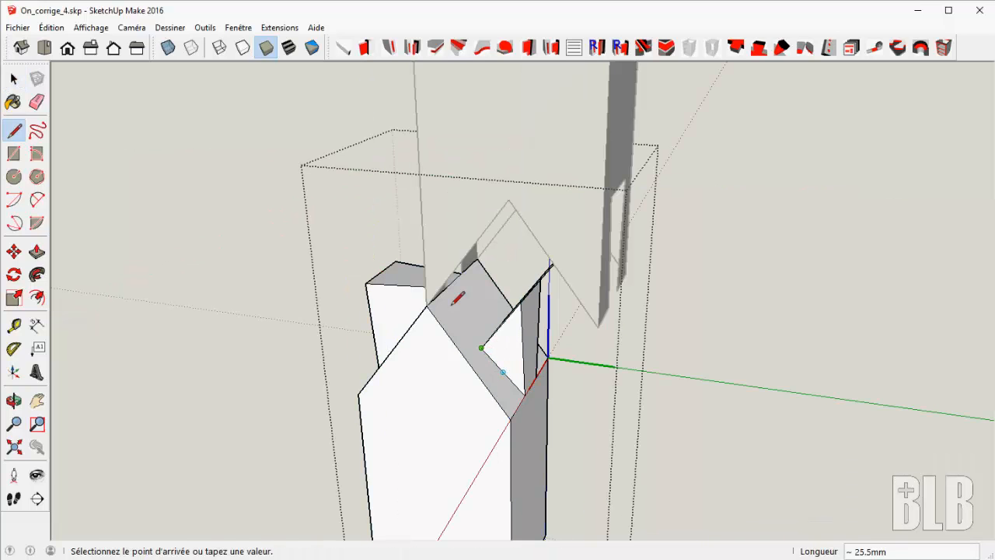
left_click(378, 237)
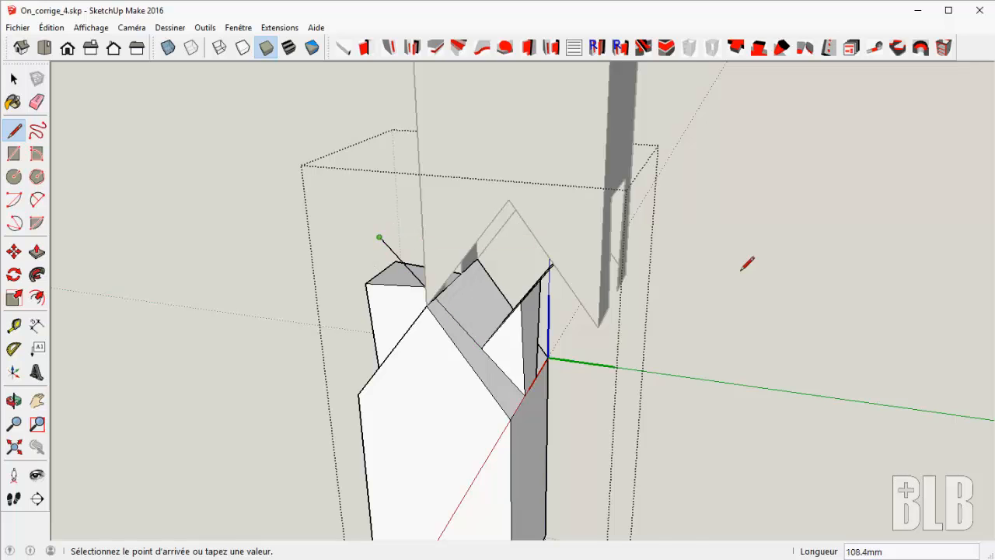
middle_click_drag(744, 265, 3, 273)
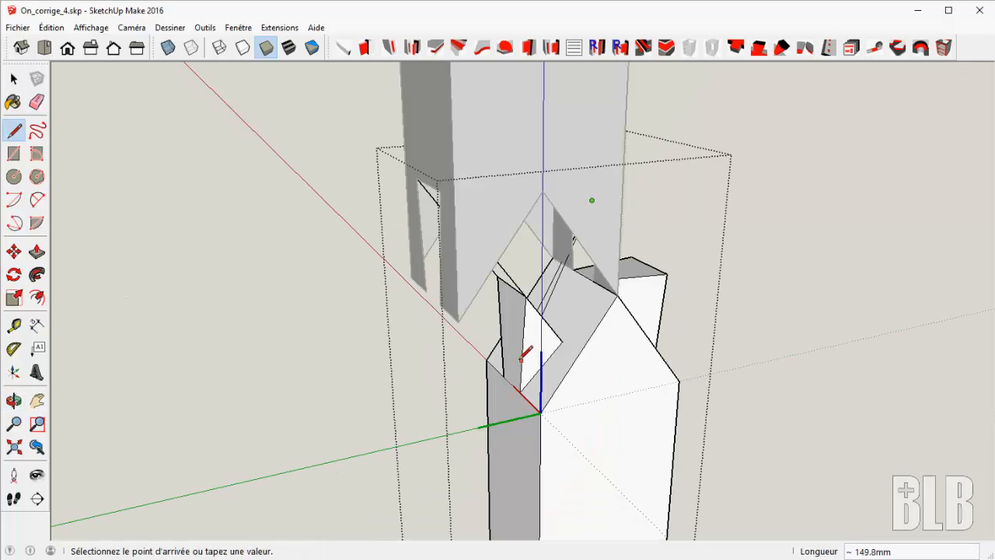
key("Escape")
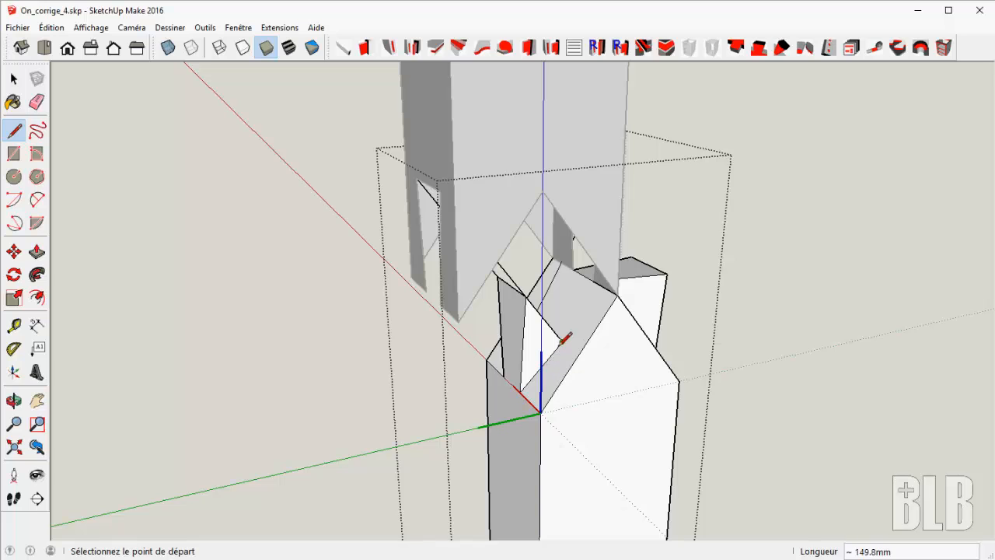
Extend the matching inner edge on the dovetail's opposite side past the slope, in line with the existing edge
left_click(550, 354)
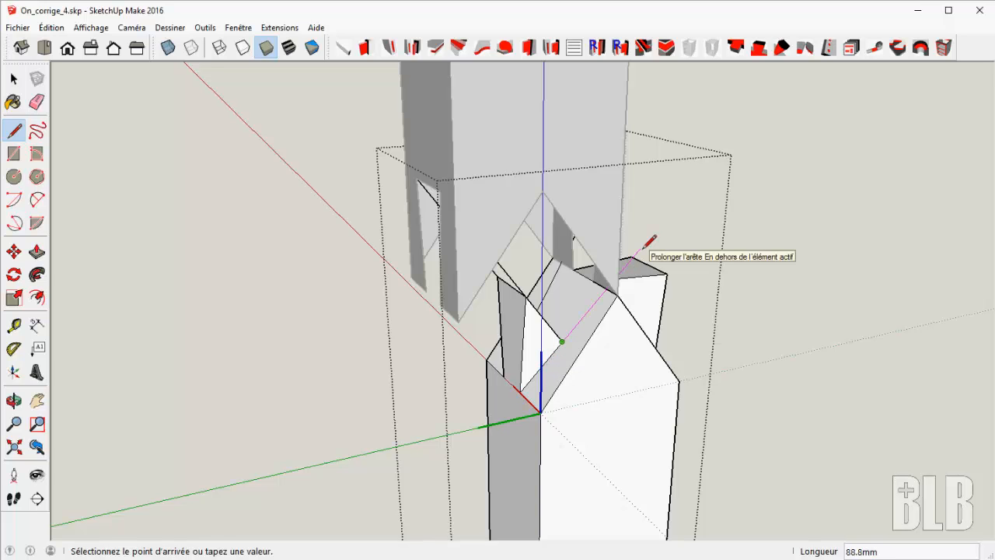
middle_click_drag(646, 244, 531, 288)
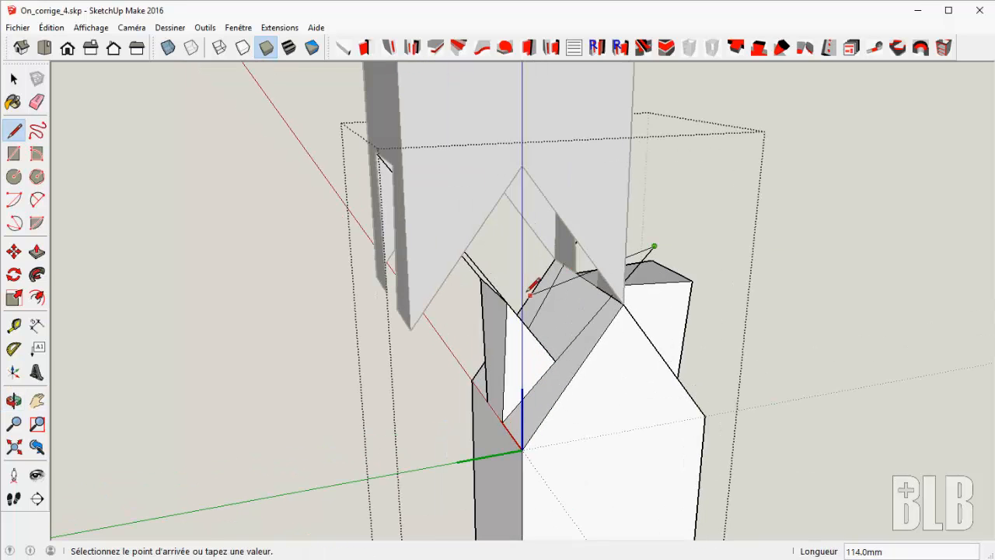
key("Escape")
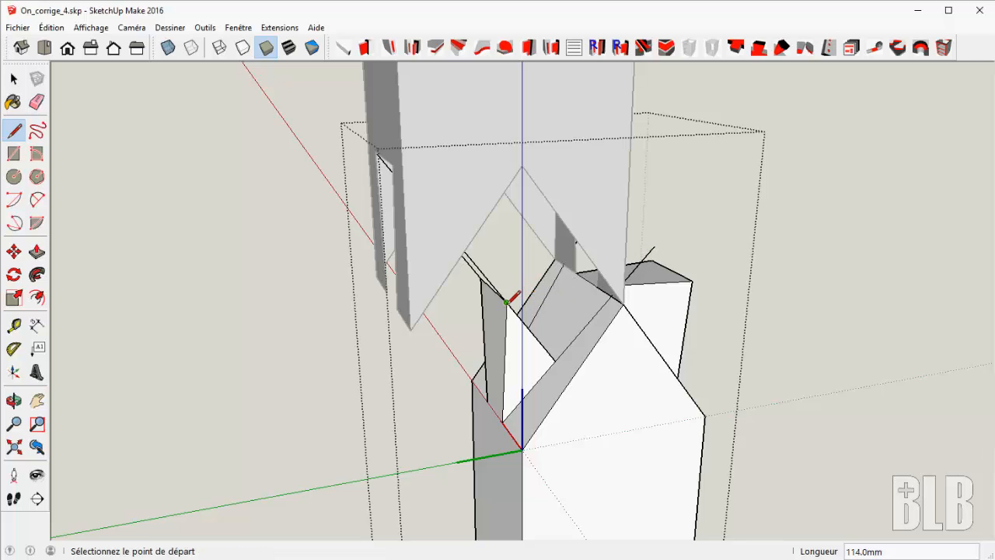
On both sides, draw an edge from the dovetail's top corner to where the extended inner edge meets the slope's ridge
left_click(506, 302)
left_click(611, 296)
mouse_move(540, 322)
middle_mouse_down()
mouse_move(544, 280)
mouse_move(521, 342)
middle_mouse_up()
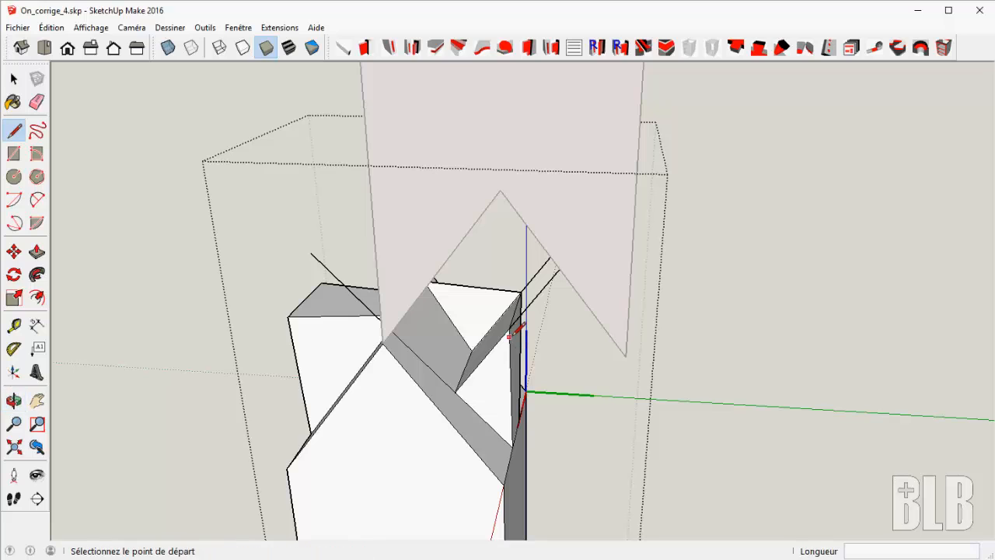
left_click(511, 327)
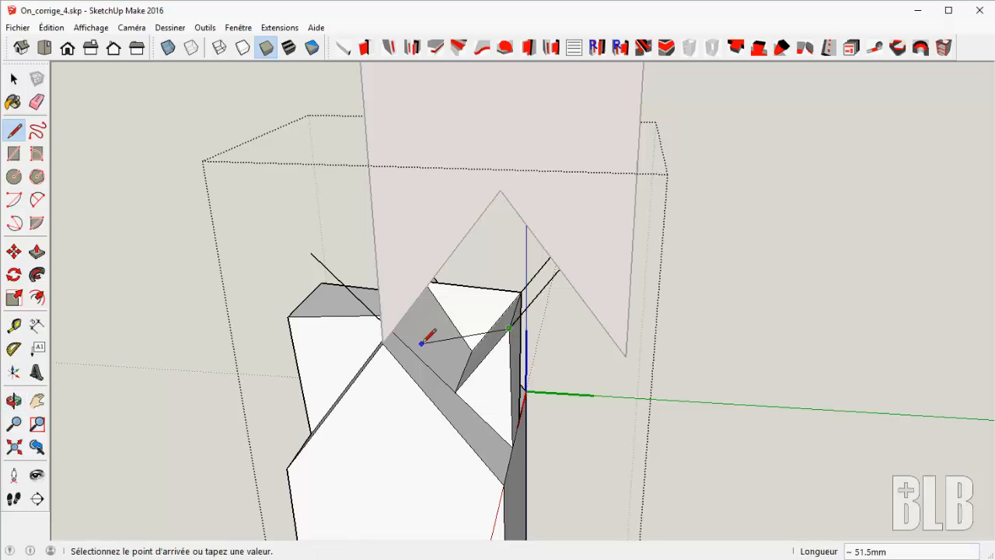
middle_click_drag(418, 347, 259, 282)
left_click(402, 311)
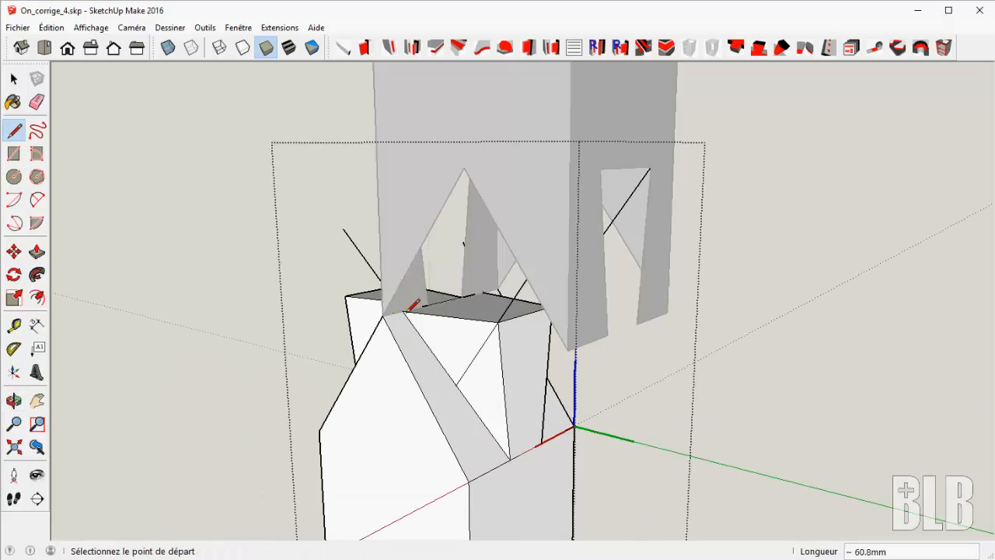
Delete the leftover dividing edges on the dovetail's two side faces, inspect the full-length variant and close the post's editing
middle_click_drag(406, 377, 568, 355)
key("space")
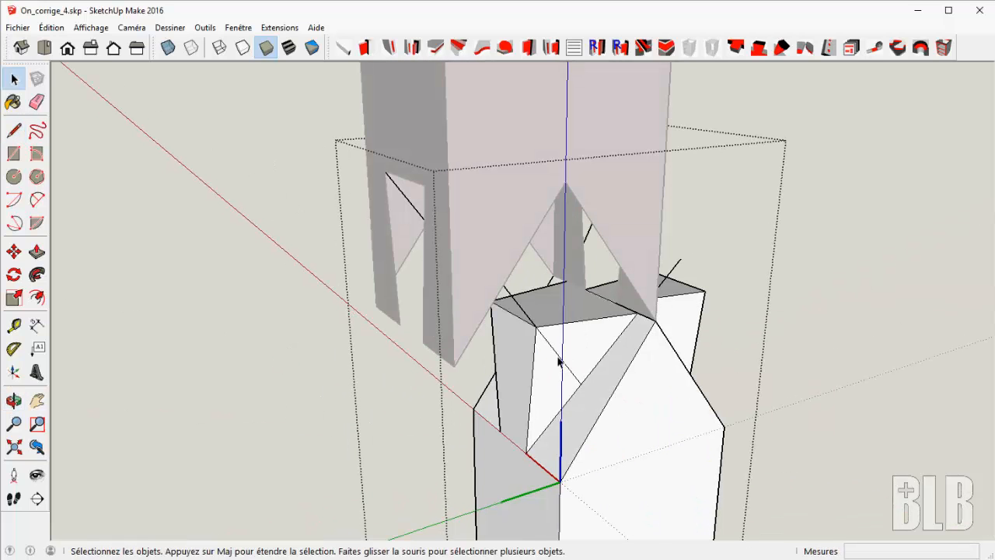
left_click(559, 359)
middle_click_drag(560, 360, 278, 367)
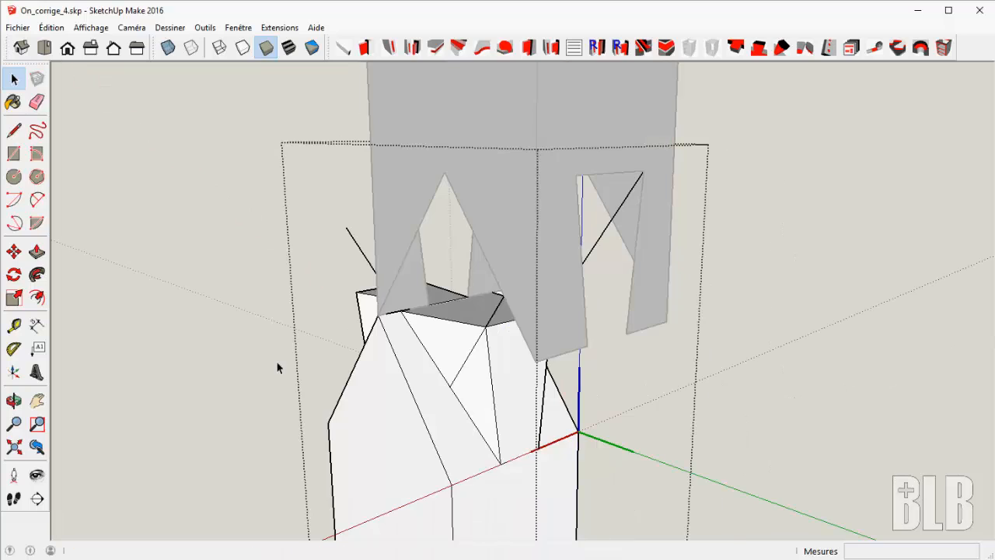
left_click(467, 359)
key("Delete")
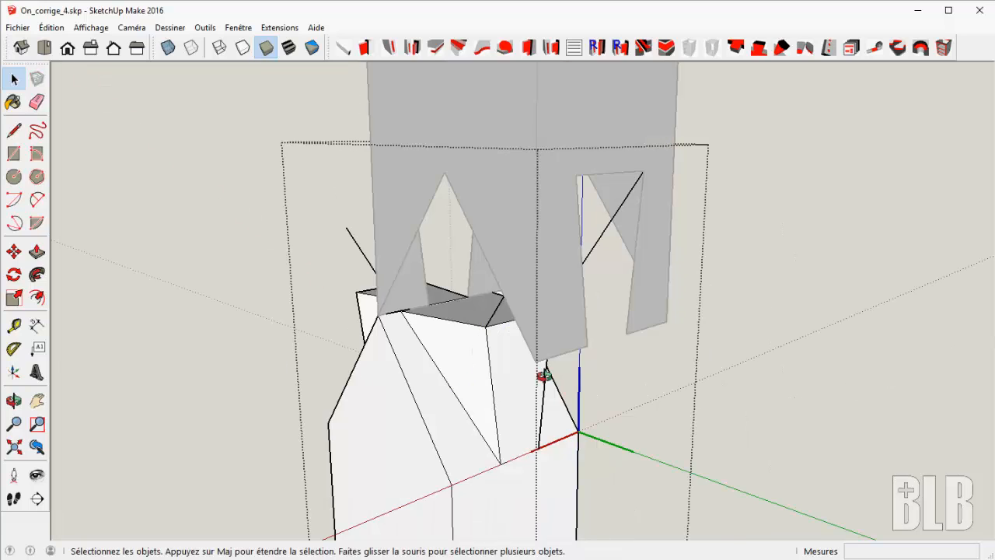
middle_click_drag(539, 377, 564, 343)
middle_click_drag(512, 310, 580, 304)
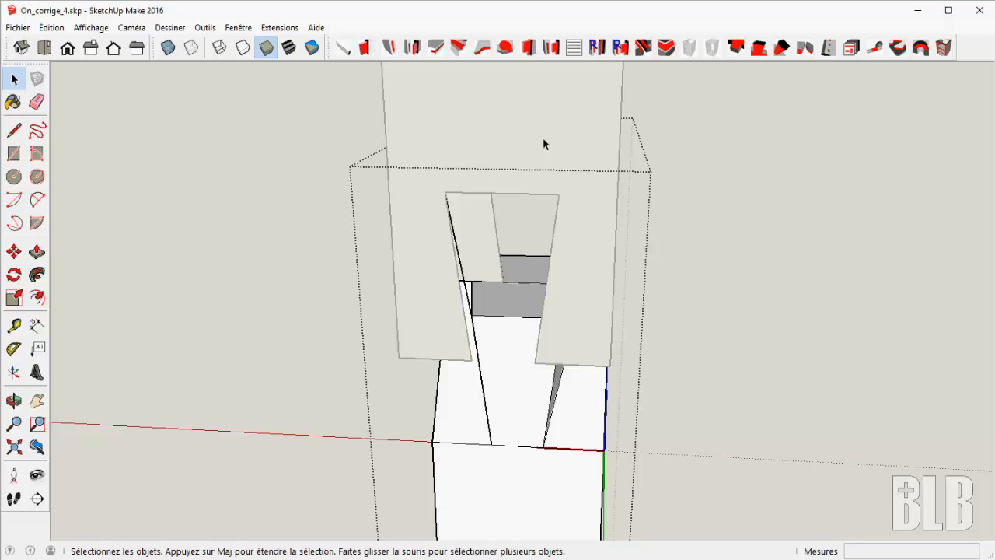
left_click(782, 259)
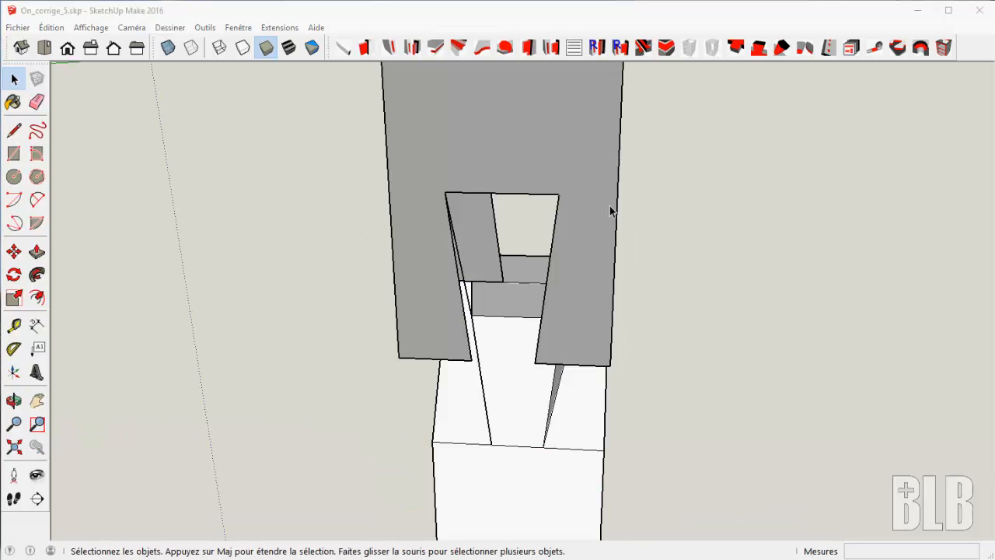
Hide the upper post and open the lower post for editing
left_click(611, 210)
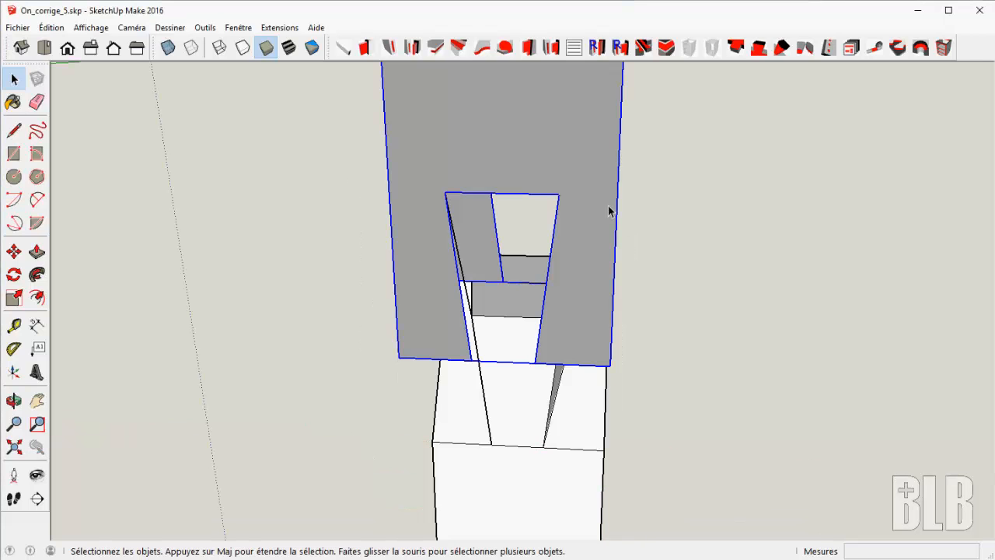
right_click(611, 211)
left_click(647, 248)
double_click(597, 399)
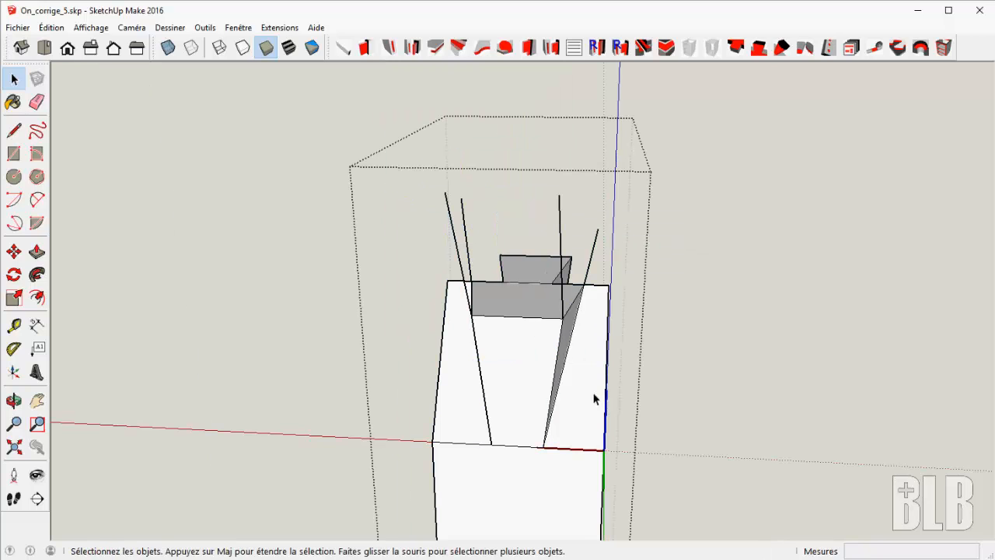
Delete the four loose edges that stick up past the dovetail's sides on the lower post
left_click(591, 258)
key("Delete")
left_click(559, 237)
key("Delete")
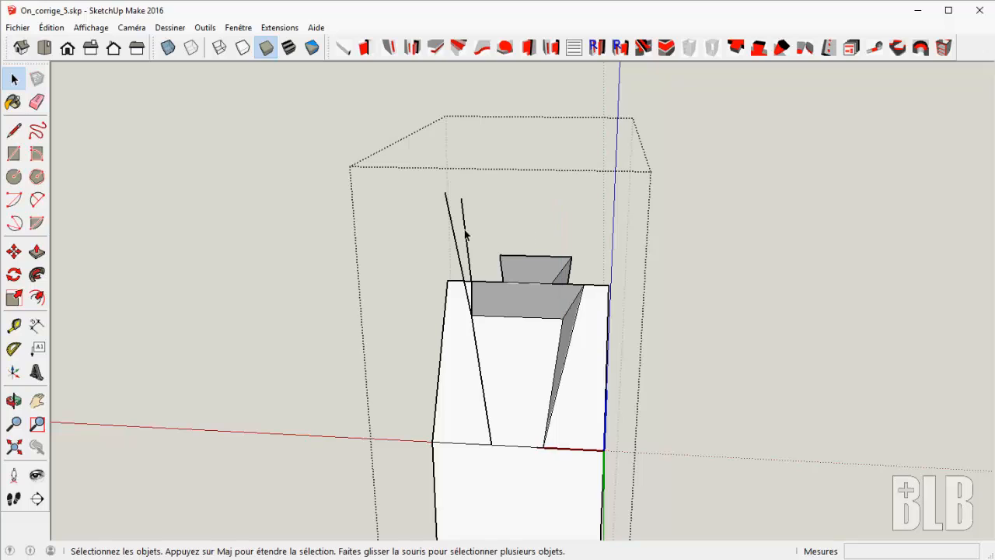
left_click(464, 236)
key("Delete")
left_click(457, 247)
key("Delete")
middle_click_drag(456, 242, 566, 432)
scroll(566, 431, "up", 2)
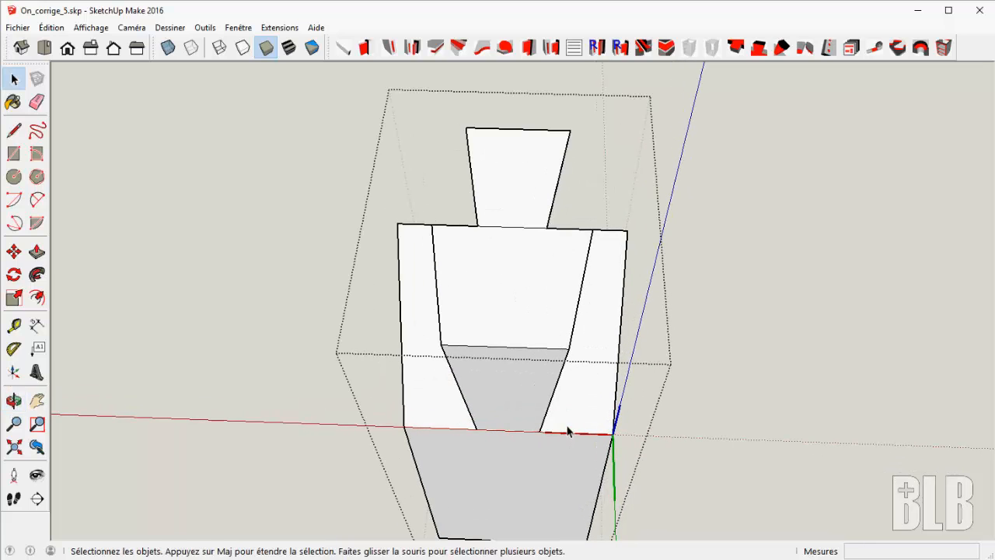
Try widening the dovetail on one side with edges from its upper front corner and its base corner to the post's outer ridge corner
key("l")
left_click(569, 349)
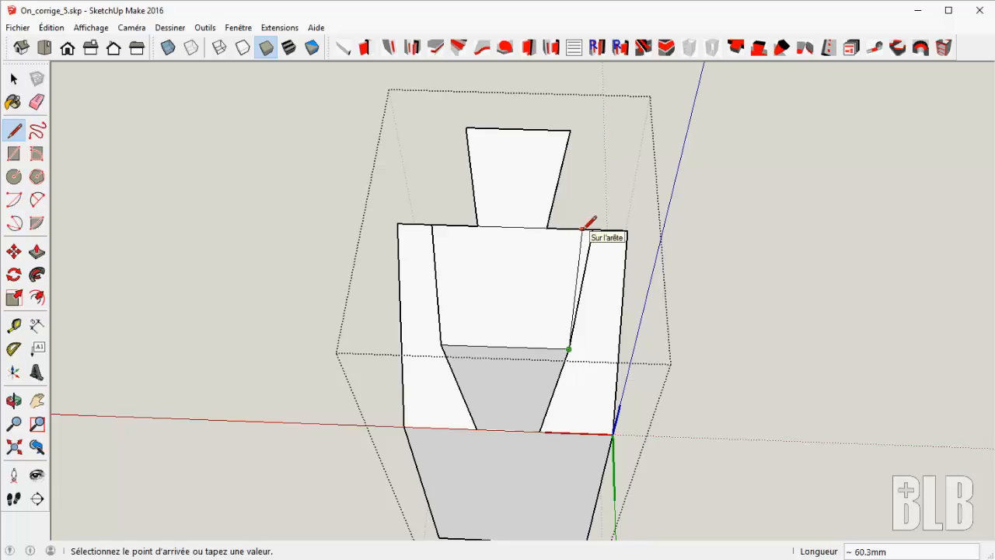
left_click(626, 230)
mouse_move(613, 398)
middle_mouse_down()
mouse_move(578, 223)
mouse_move(524, 337)
middle_mouse_up()
left_click(509, 340)
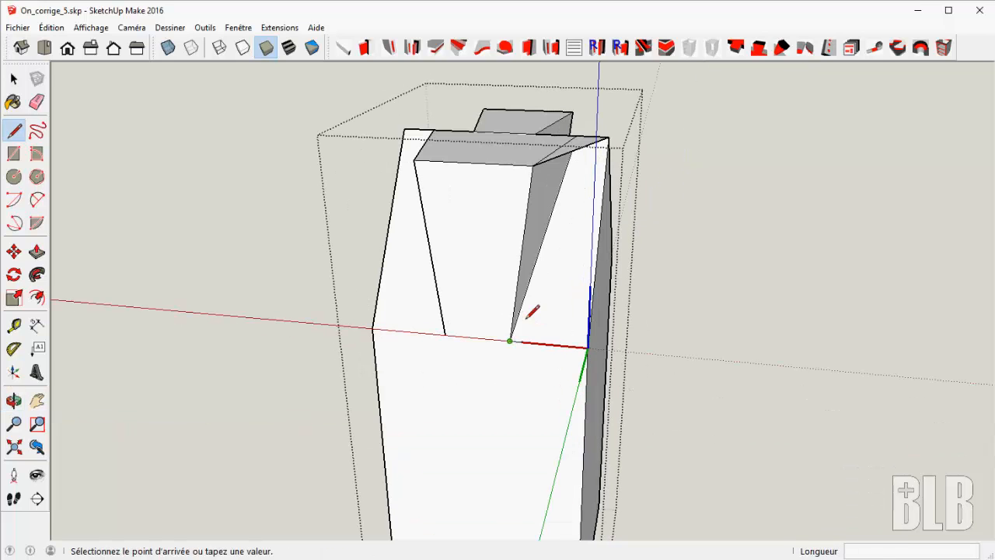
left_click(608, 139)
mouse_move(512, 220)
middle_mouse_down()
mouse_move(775, 295)
mouse_move(548, 229)
middle_mouse_up()
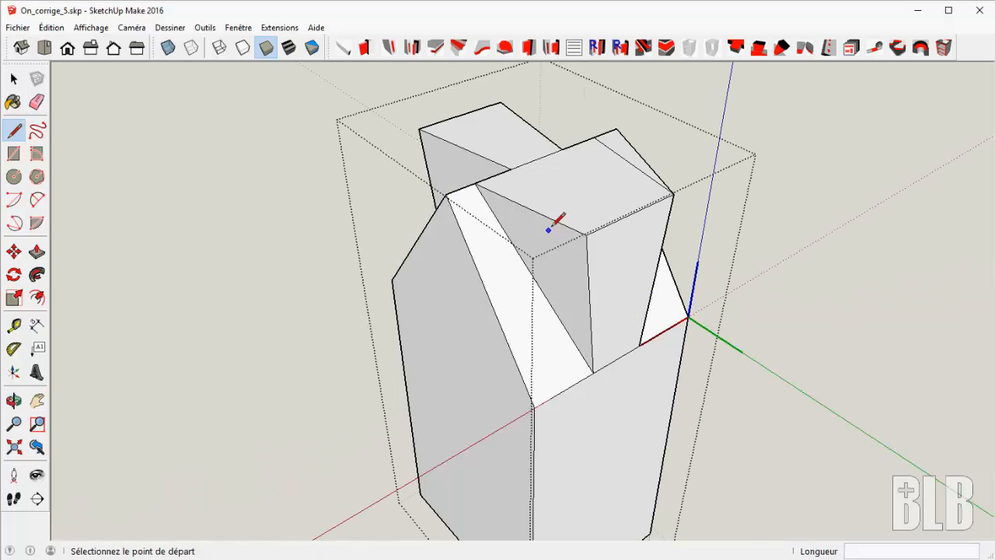
Try the same widening edges on the dovetail's opposite side, and undo the last two edge operations
left_click(585, 234)
left_click(446, 194)
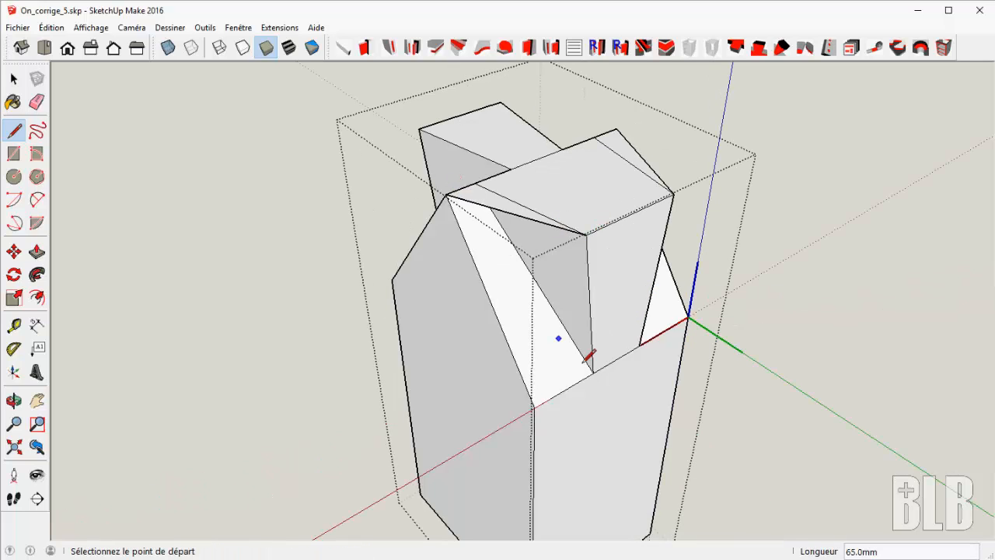
left_click(449, 196)
mouse_move(448, 196)
middle_mouse_down()
mouse_move(330, 299)
mouse_move(254, 311)
mouse_move(244, 300)
middle_mouse_up()
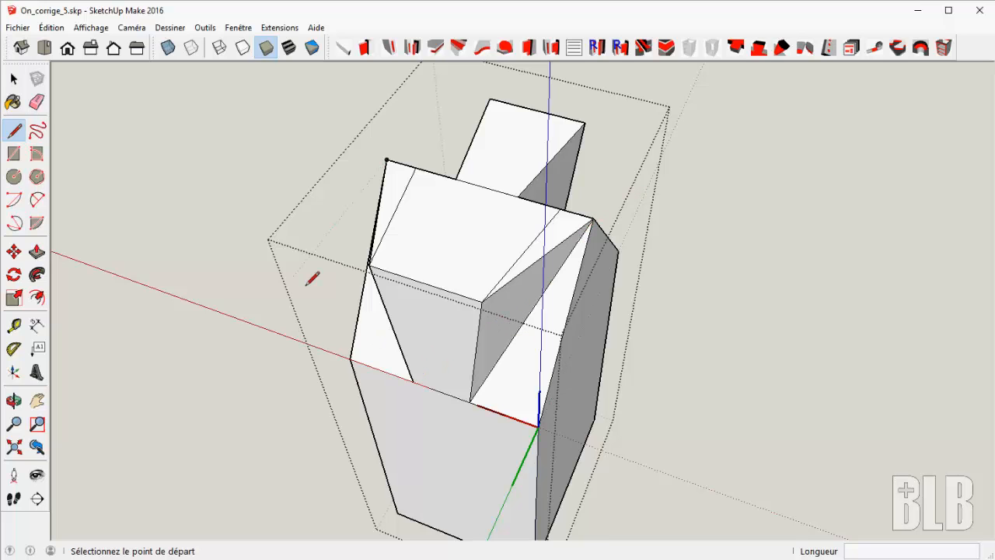
mouse_move(311, 277)
middle_mouse_down()
mouse_move(514, 304)
mouse_move(510, 290)
middle_mouse_up()
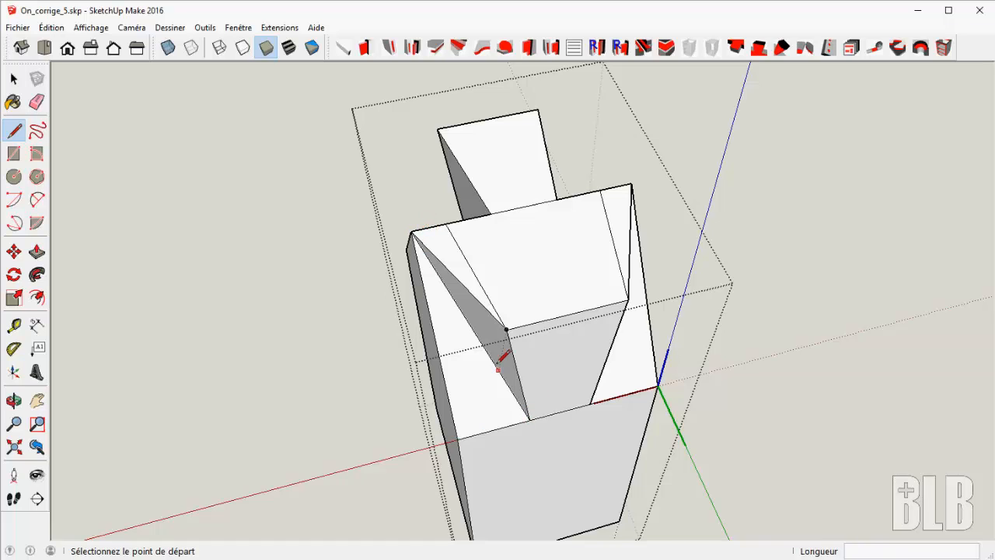
key("ctrl+z")
key("ctrl+z")
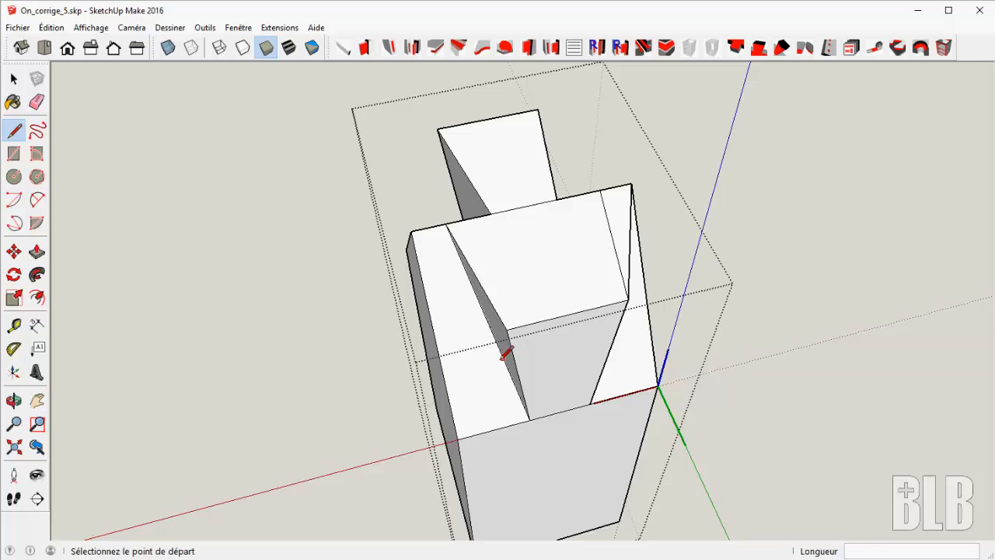
mouse_move(511, 345)
middle_mouse_down()
mouse_move(366, 345)
mouse_move(384, 339)
middle_mouse_up()
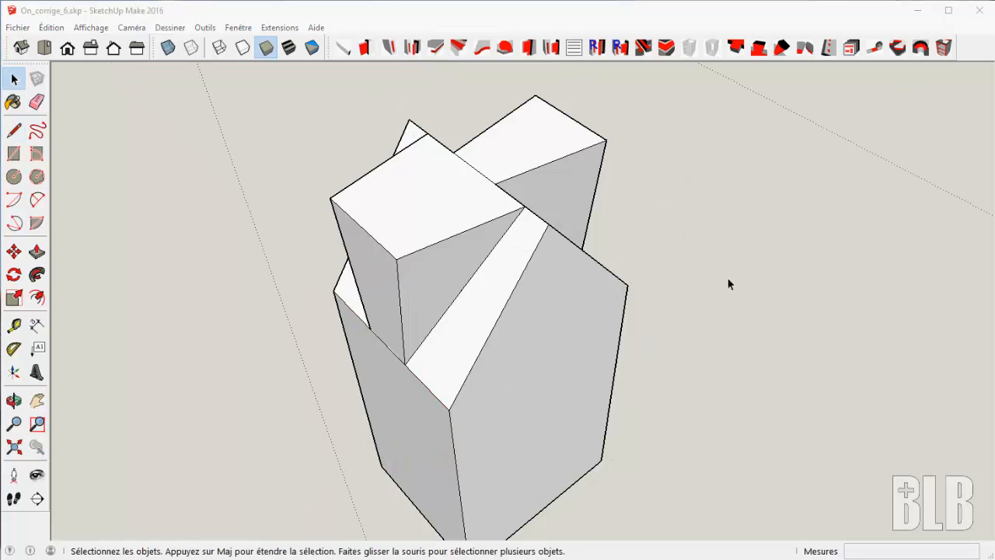
Open the lower post for editing and select the top face and both side faces of the first dovetail
middle_click_drag(637, 366, 628, 310)
double_click(607, 336)
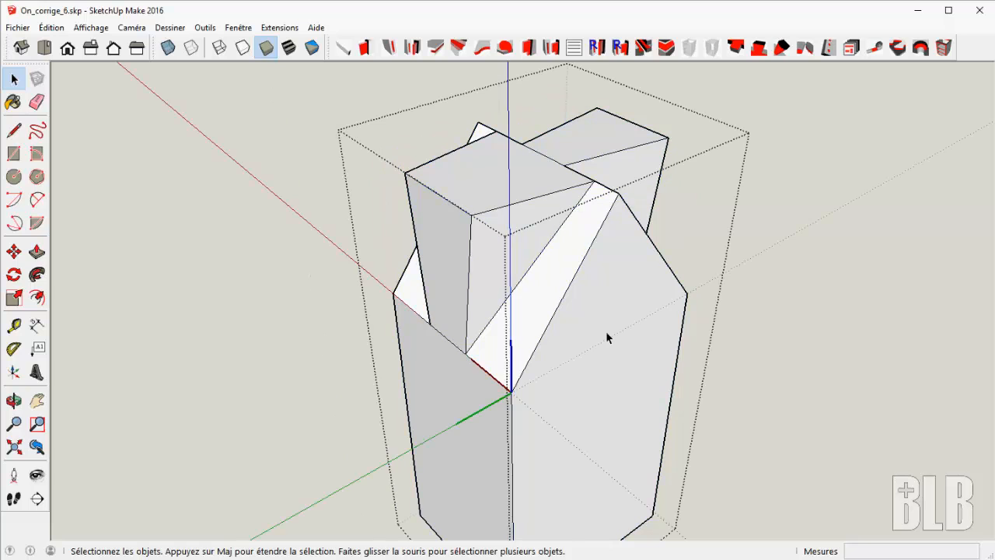
middle_click_drag(782, 304, 735, 351)
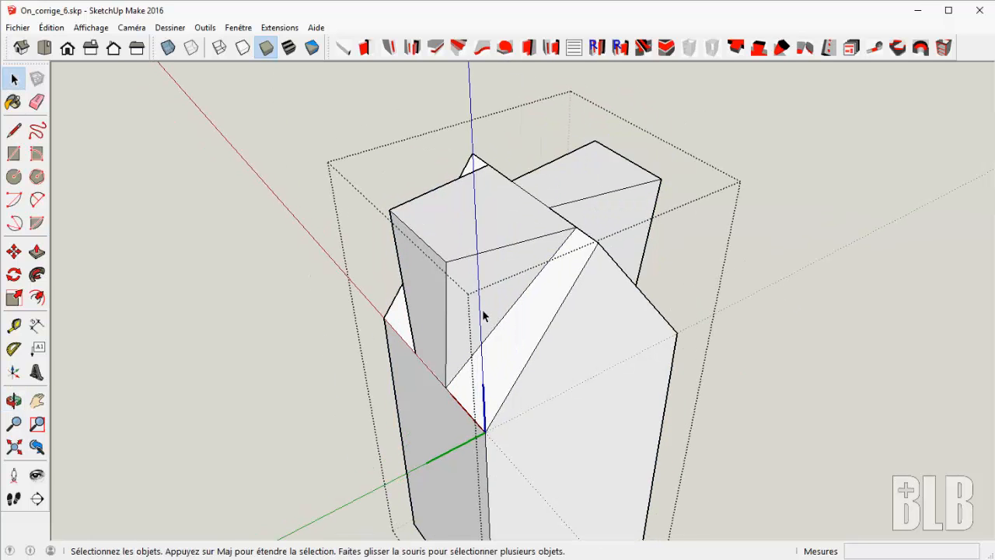
double_click(483, 314)
left_click(498, 231, "shift")
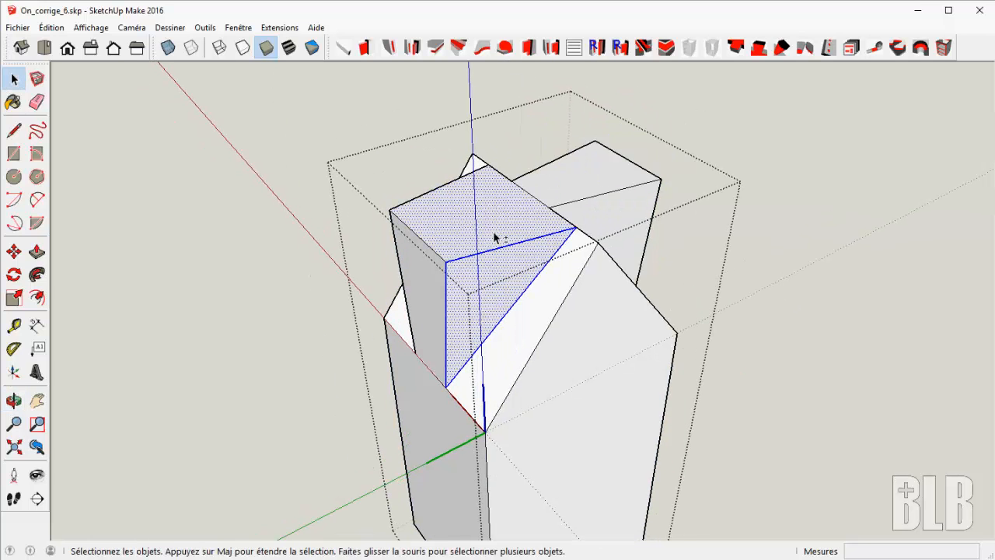
middle_click_drag(412, 223, 721, 312)
left_click(633, 276, "shift")
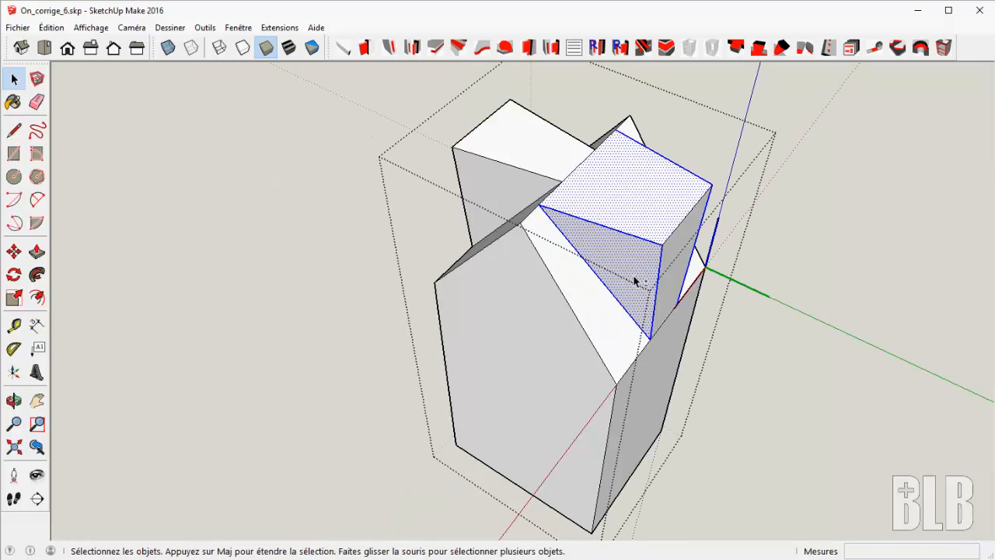
middle_click_drag(805, 223, 338, 223)
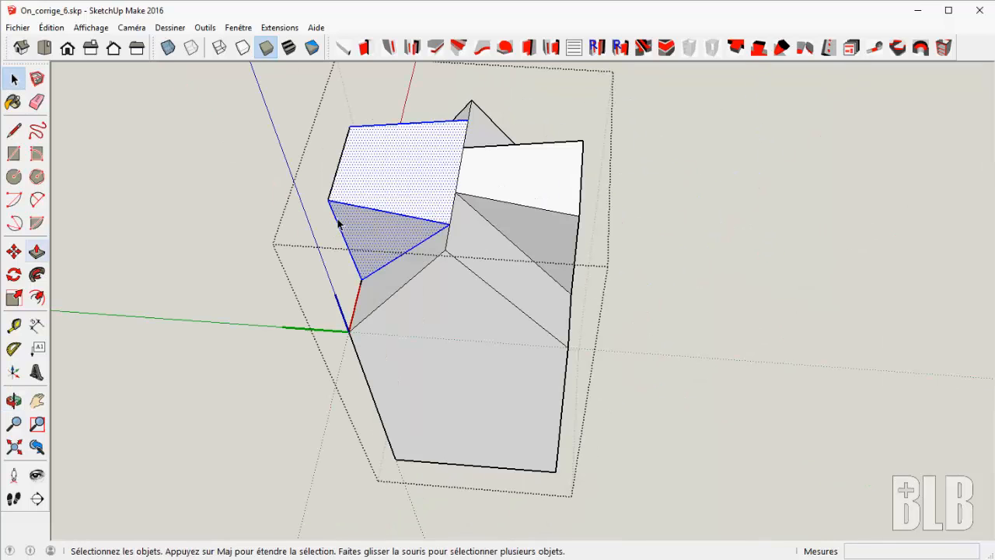
Add the second dovetail's top and side faces to the selection, copy all the selected faces and close the post's editing
left_click(537, 240, "shift")
left_click(545, 199, "shift")
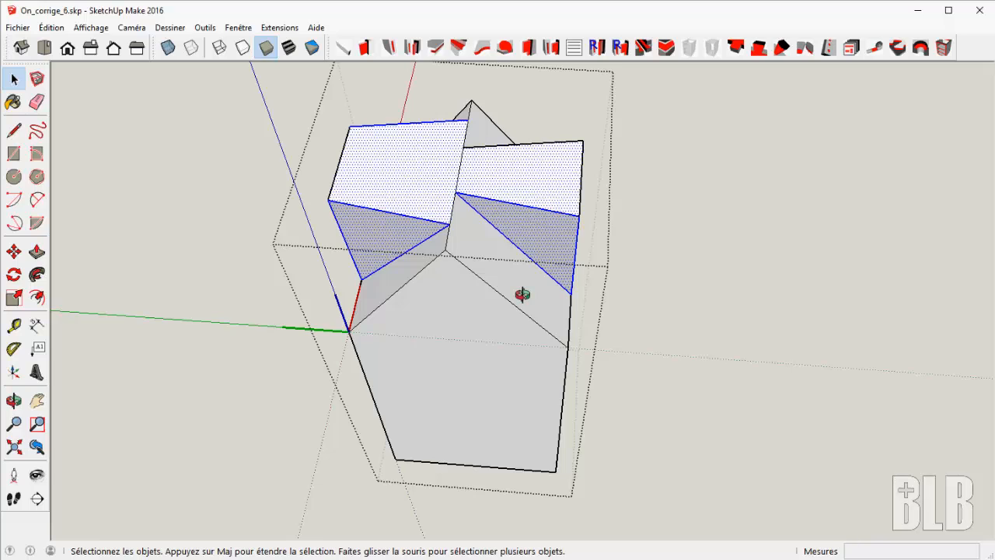
middle_click_drag(524, 291, 775, 272)
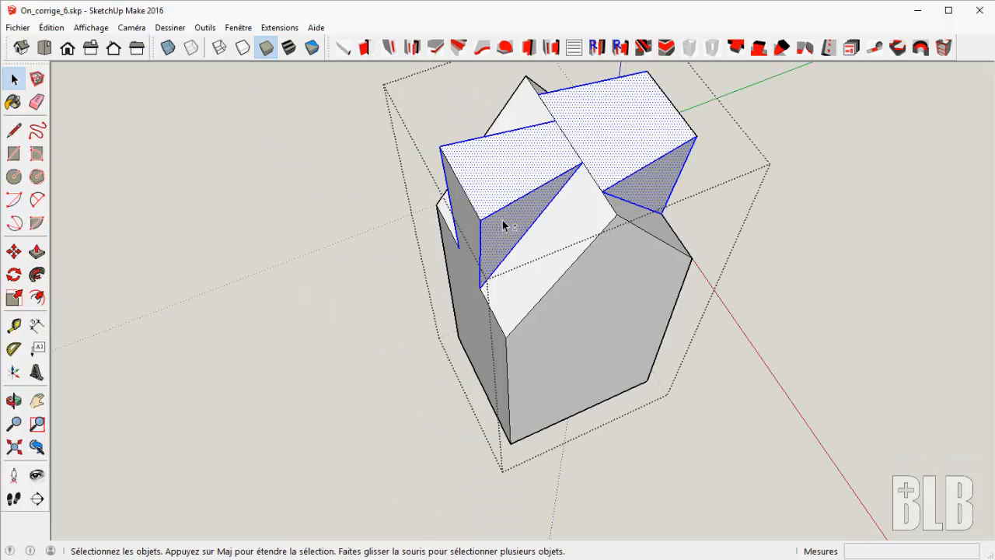
middle_click_drag(273, 208, 404, 233)
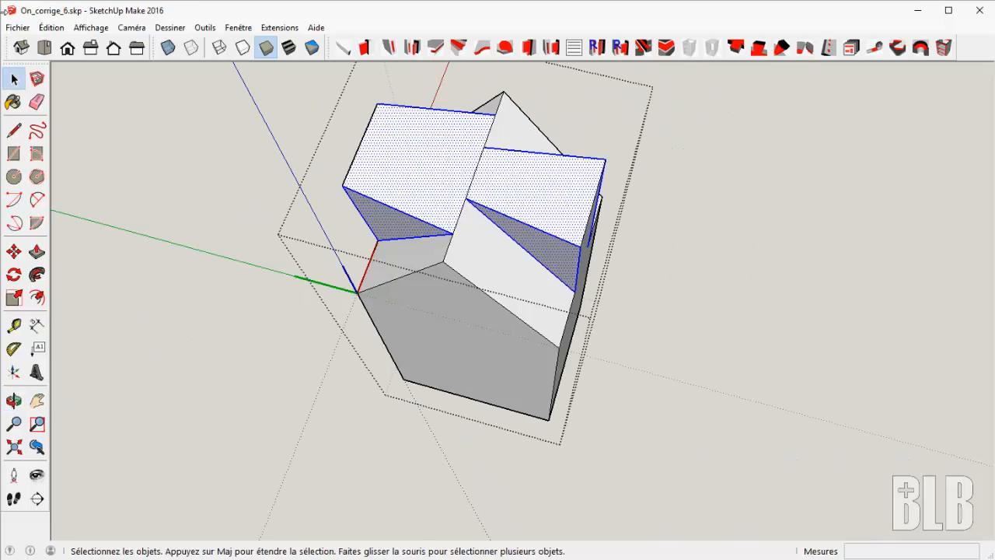
left_click(51, 28)
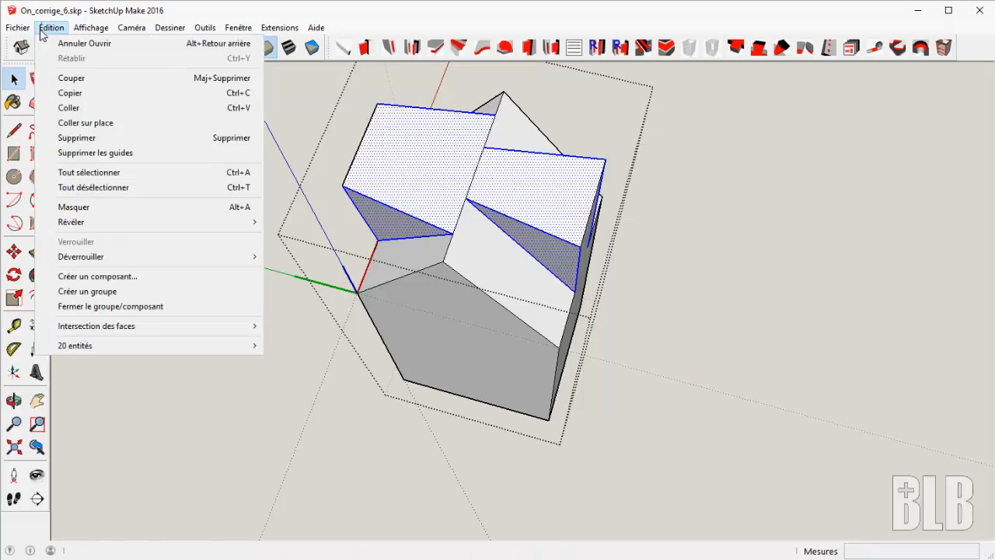
left_click(64, 93)
left_click(157, 228)
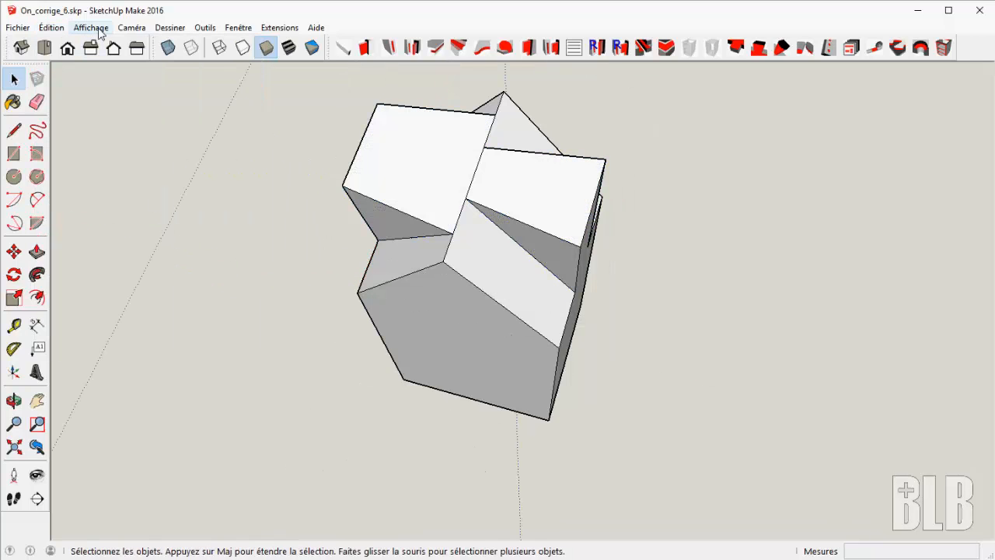
Reveal the hidden upper post and slide it 100 mm along the slope from the ridge corner to the lower post's base corner
left_click(50, 28)
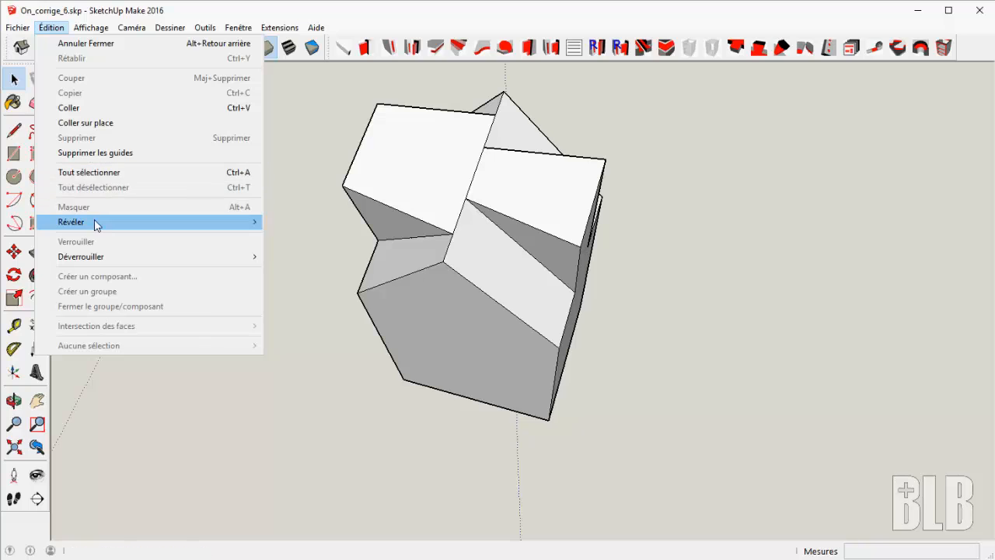
mouse_move(95, 223)
left_click(294, 253)
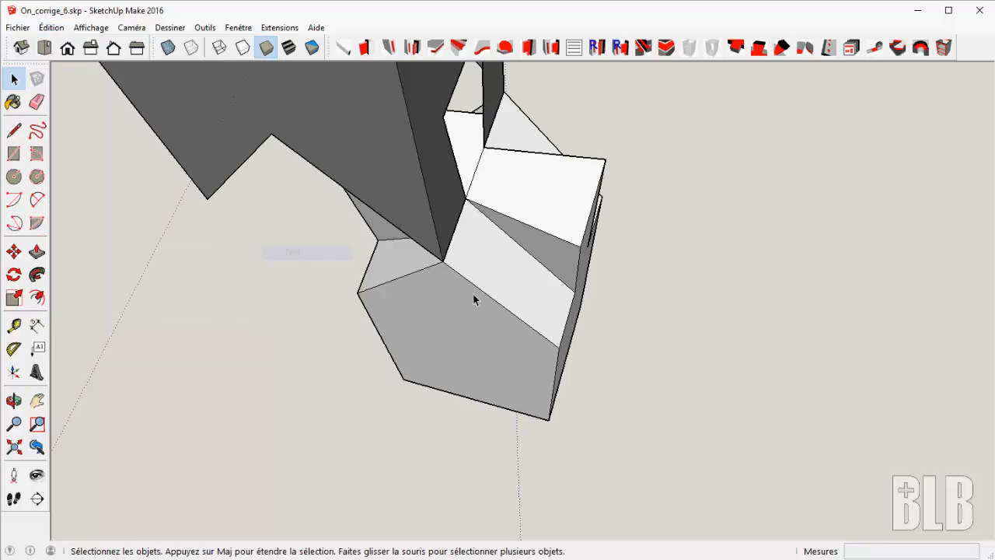
middle_click_drag(472, 293, 434, 165)
left_click(433, 165)
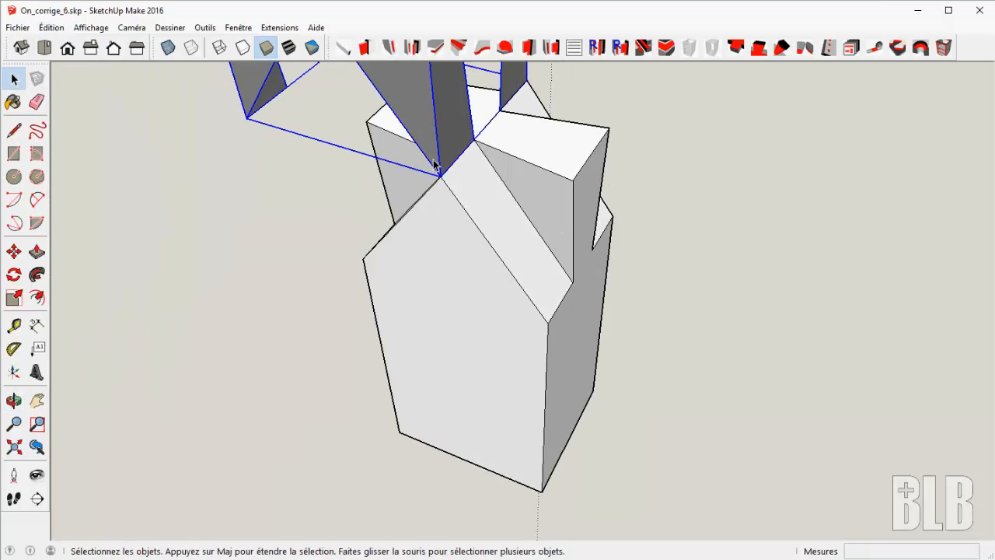
key("m")
left_click(441, 177)
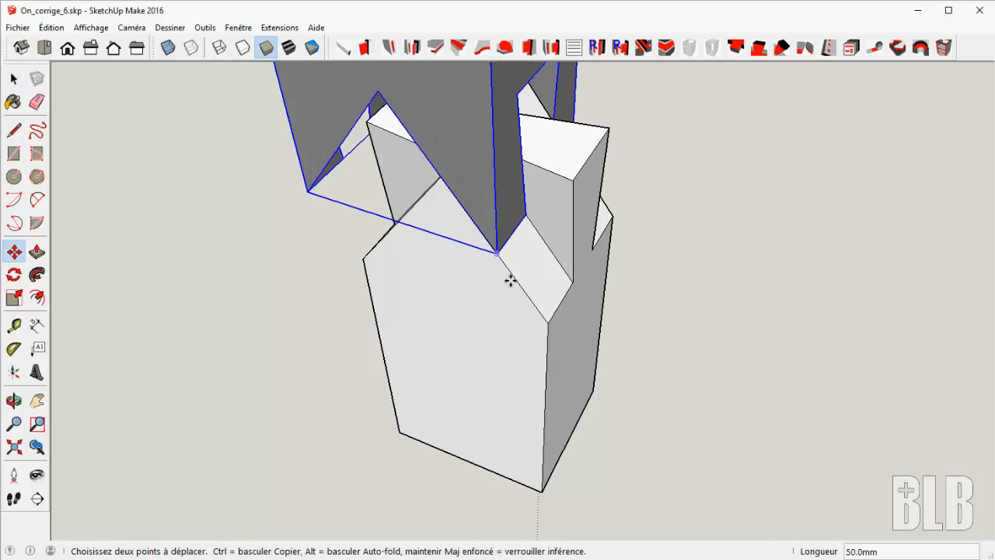
left_click(546, 319)
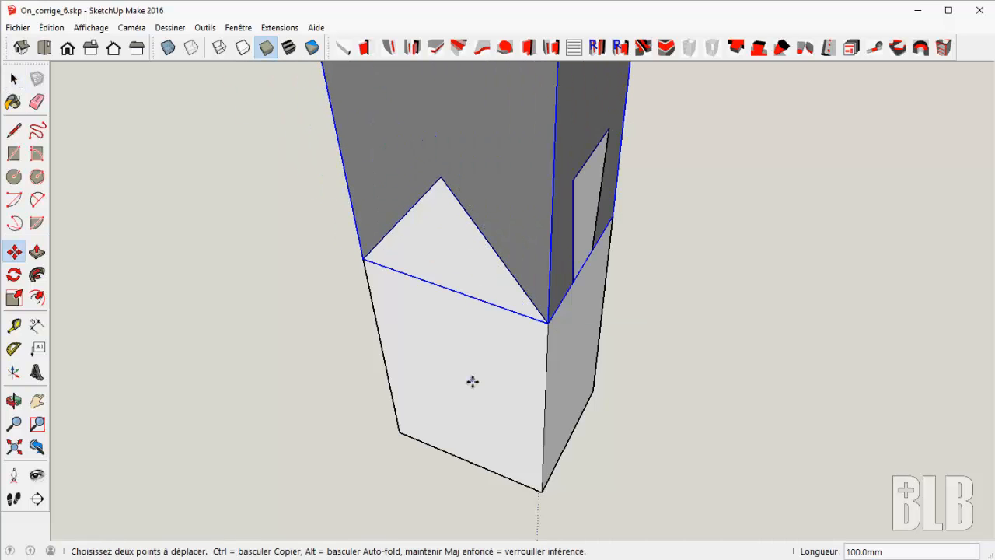
Hide the lower post so only the upper post remains in view
middle_click_drag(473, 382, 450, 213)
key("space")
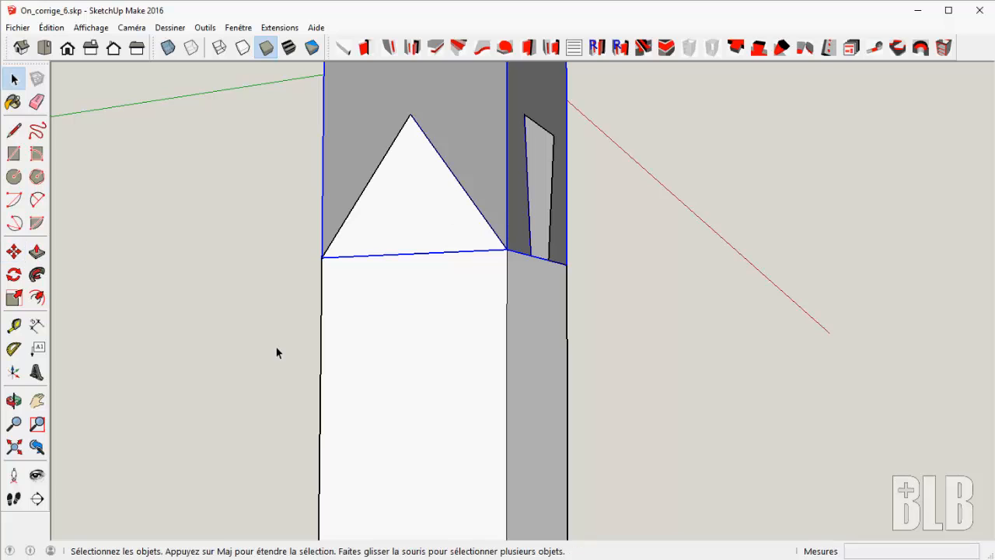
left_click(295, 351)
left_click(489, 402)
right_click(488, 401)
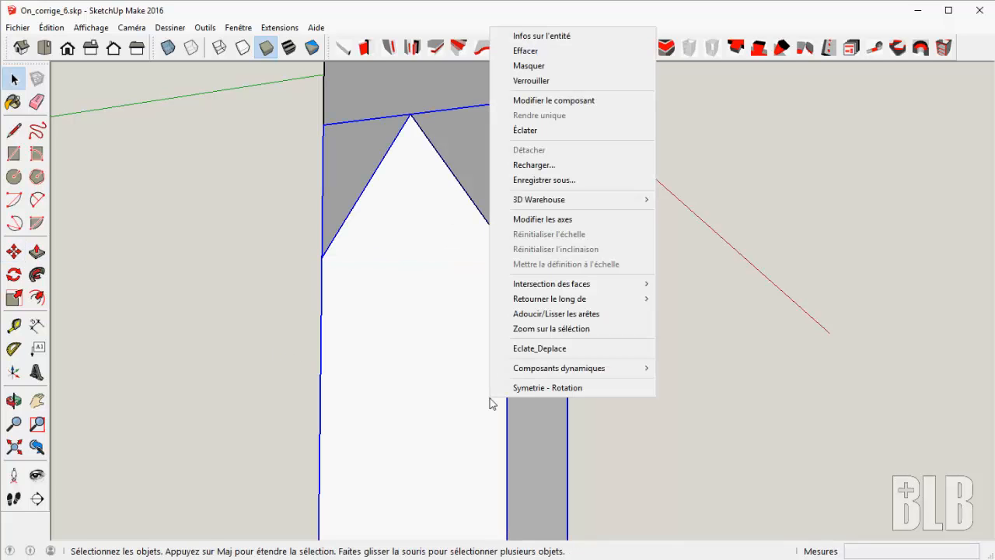
left_click(559, 68)
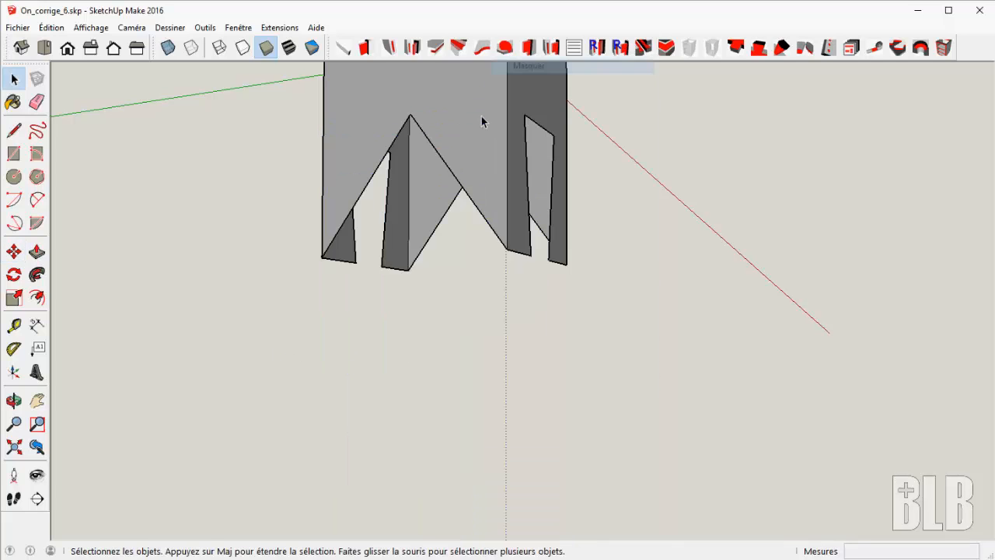
Paste the copied dovetail faces in place inside the upper post, opened for editing
left_click(51, 27)
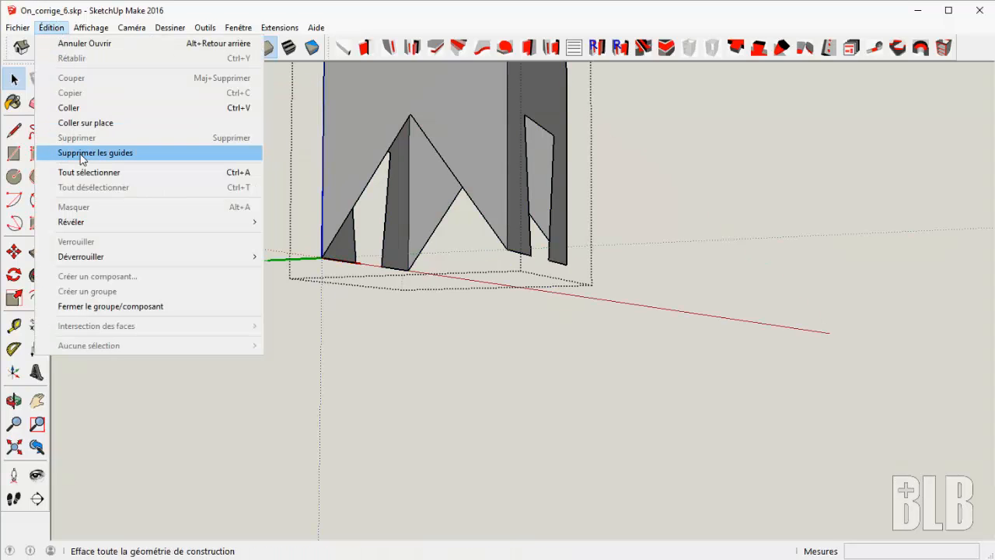
left_click(96, 125)
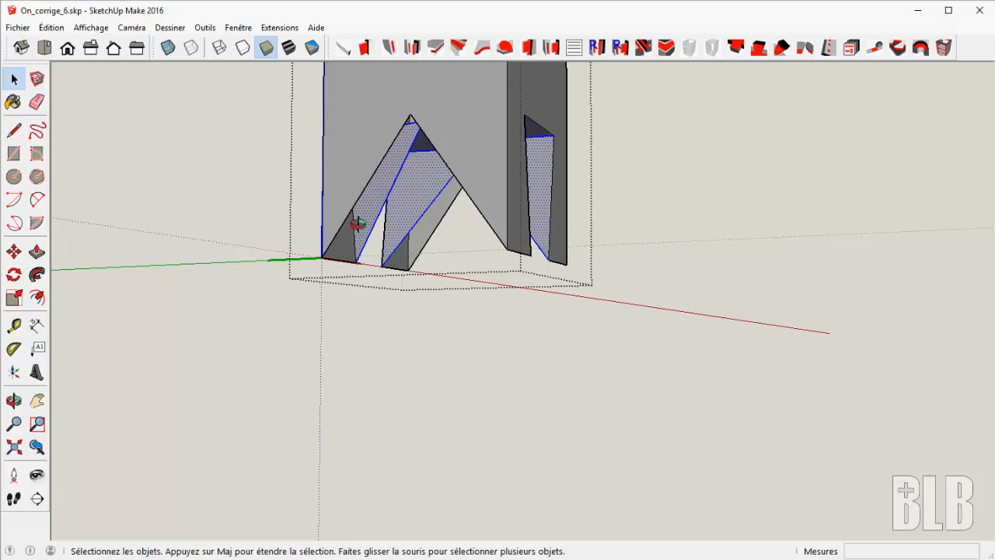
middle_click_drag(357, 223, 446, 175)
middle_click_drag(314, 338, 147, 254)
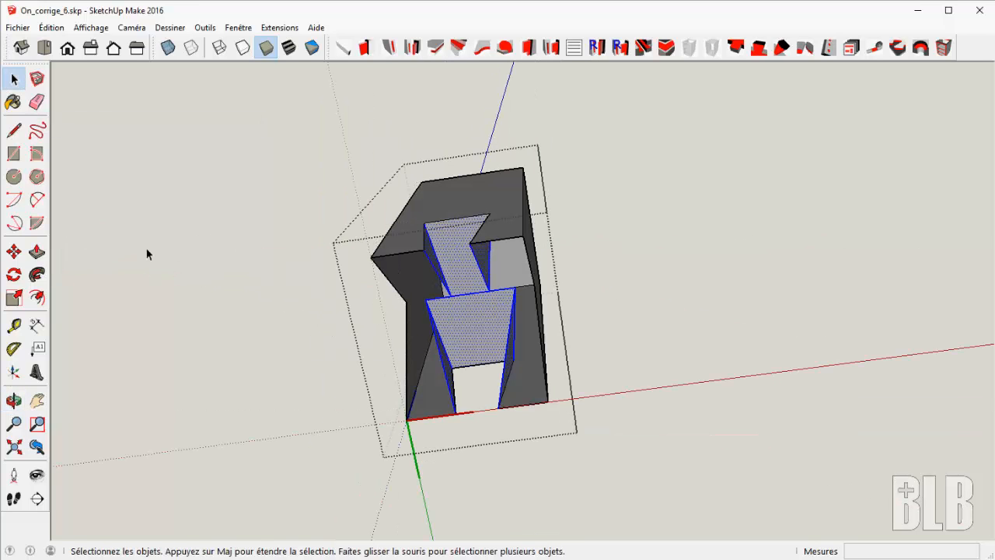
Close the sloped faces on both sides of the pasted dovetail by drawing 15 mm edges from its ridge corners to the post's outer corners
key("l")
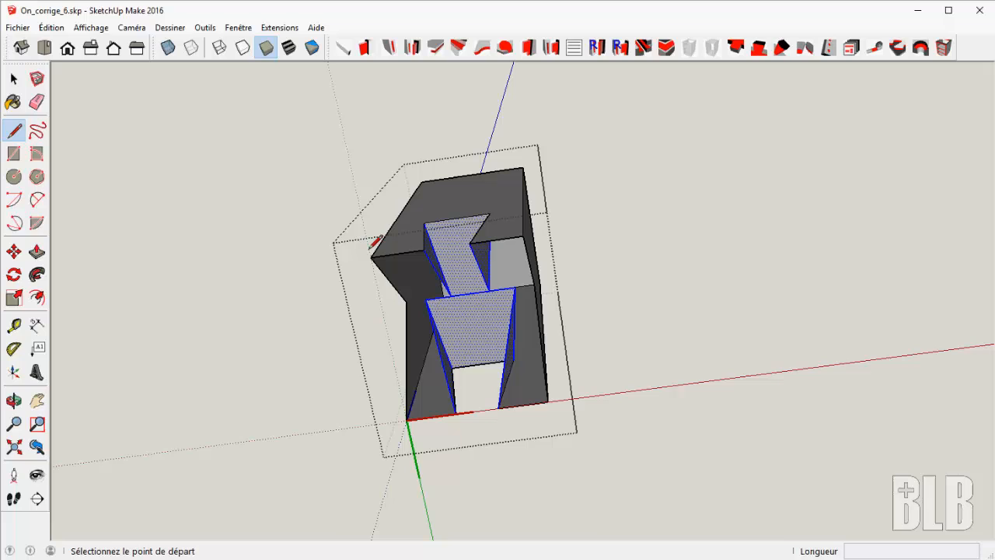
left_click(515, 288)
left_click(535, 286)
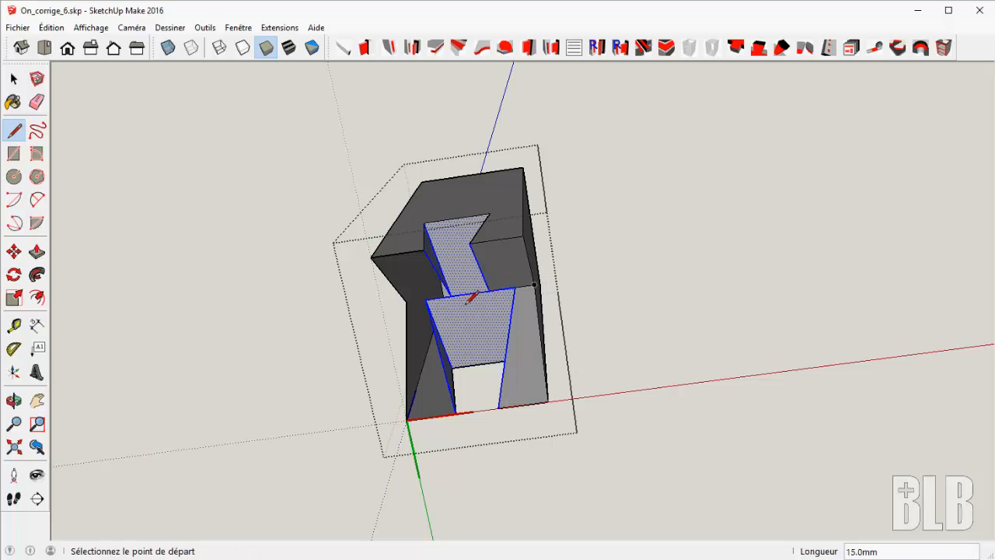
left_click(426, 300)
left_click(406, 302)
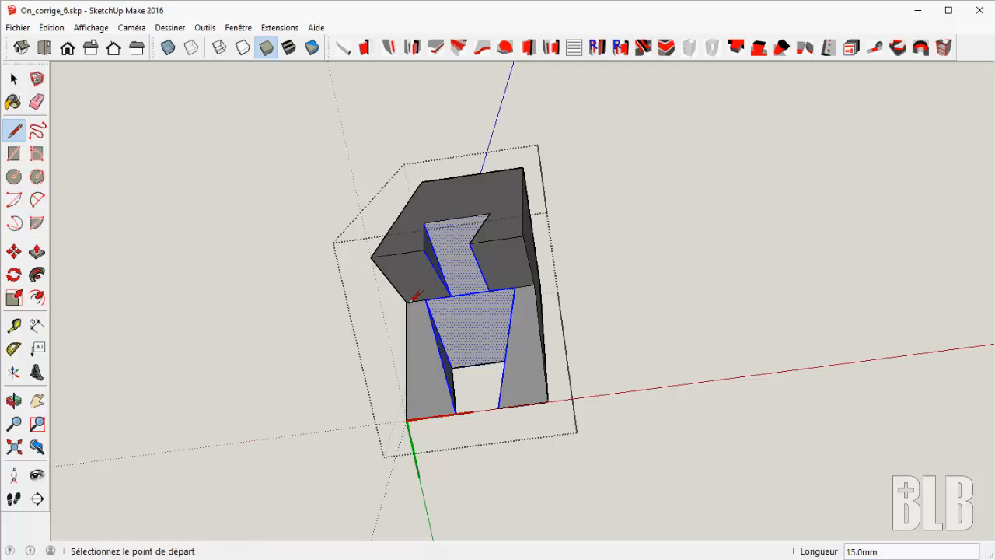
mouse_move(429, 252)
middle_mouse_down()
mouse_move(427, 404)
mouse_move(412, 465)
mouse_move(462, 271)
mouse_move(422, 402)
middle_mouse_up()
left_click(339, 372)
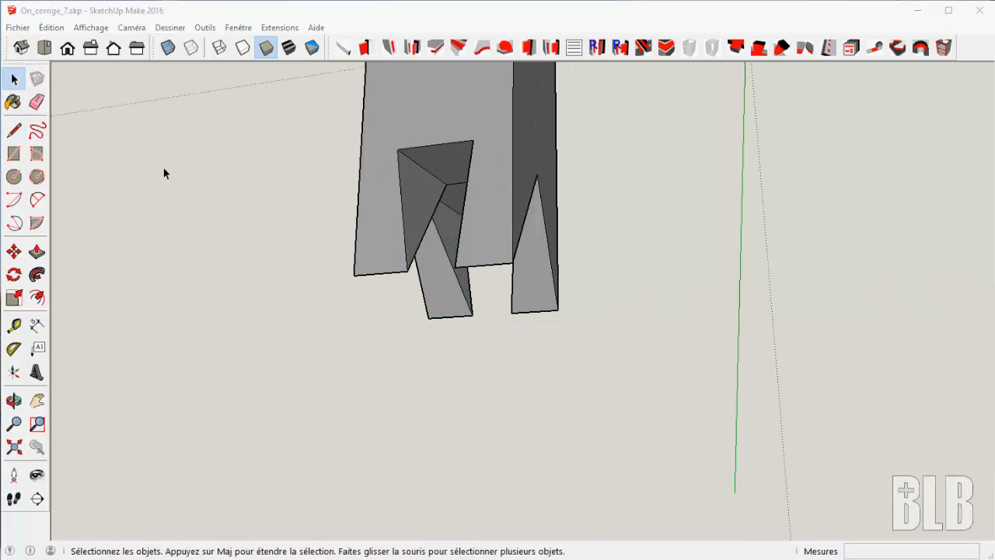
Reveal the hidden lower post so that both posts of the joint are in view
left_click(52, 28)
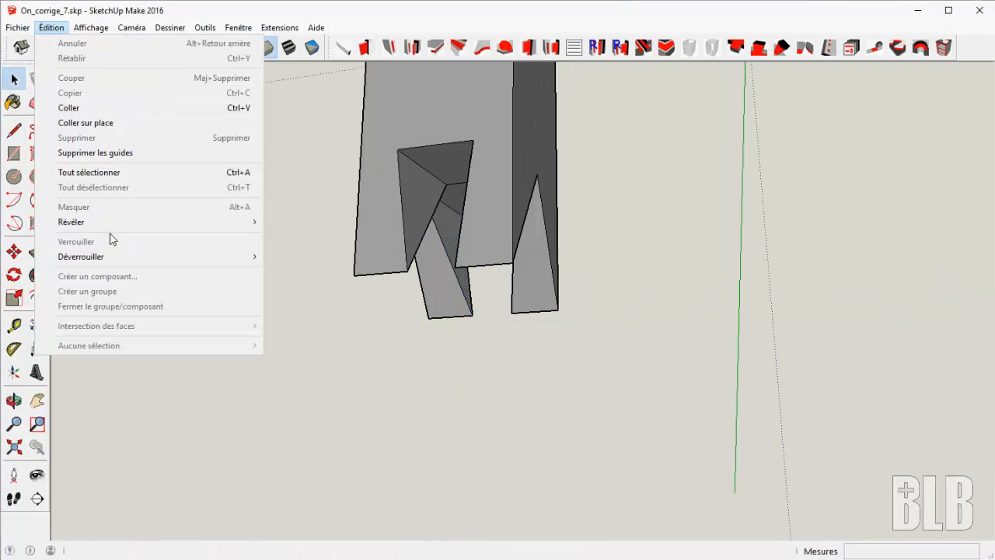
mouse_move(111, 221)
left_click(299, 258)
middle_click_drag(296, 222, 681, 368)
middle_click_drag(524, 342, 478, 384)
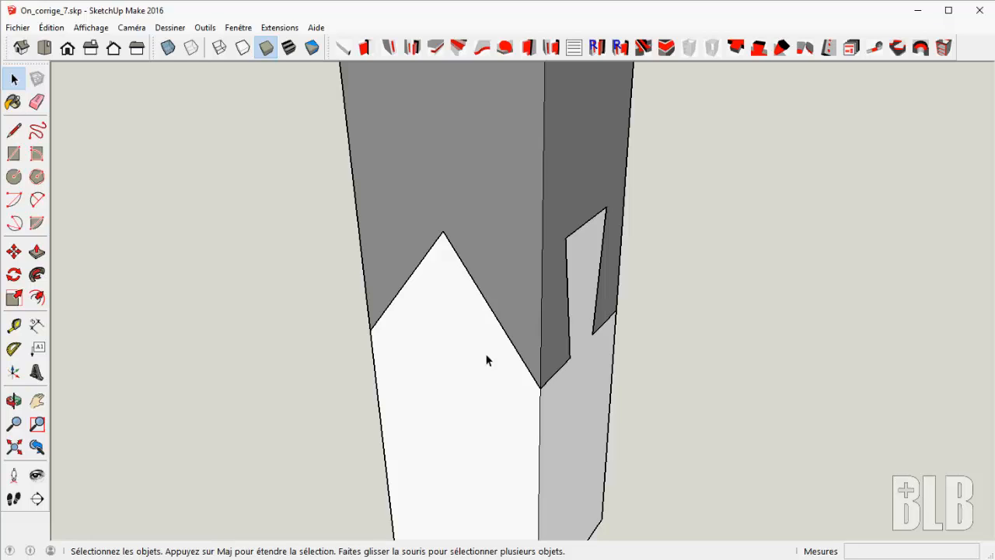
Slide the lower post 100 mm along the slope, from its ridge corner to the upper post's lower front corner, using X-ray display temporarily
double_click(432, 328)
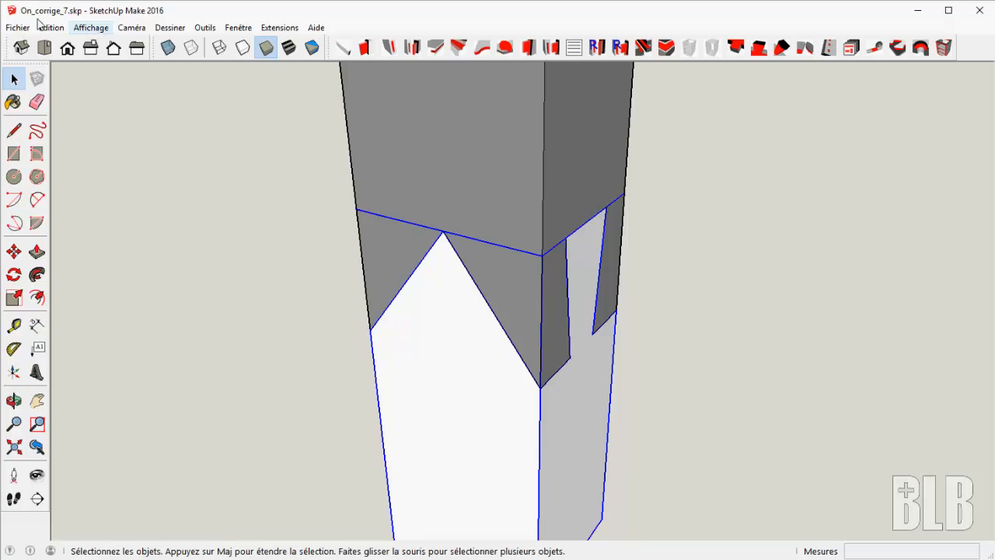
left_click(168, 47)
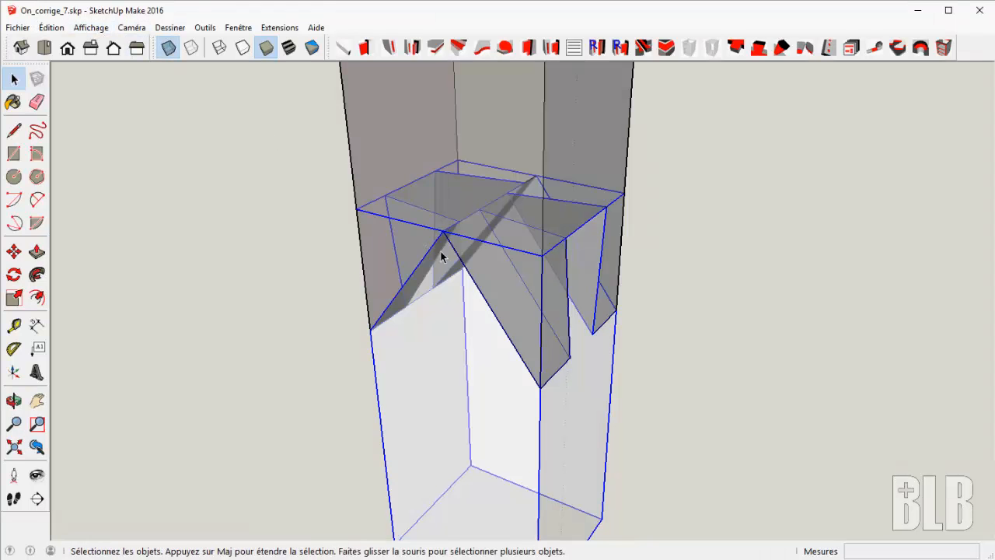
middle_click_drag(443, 241, 456, 167)
key("m")
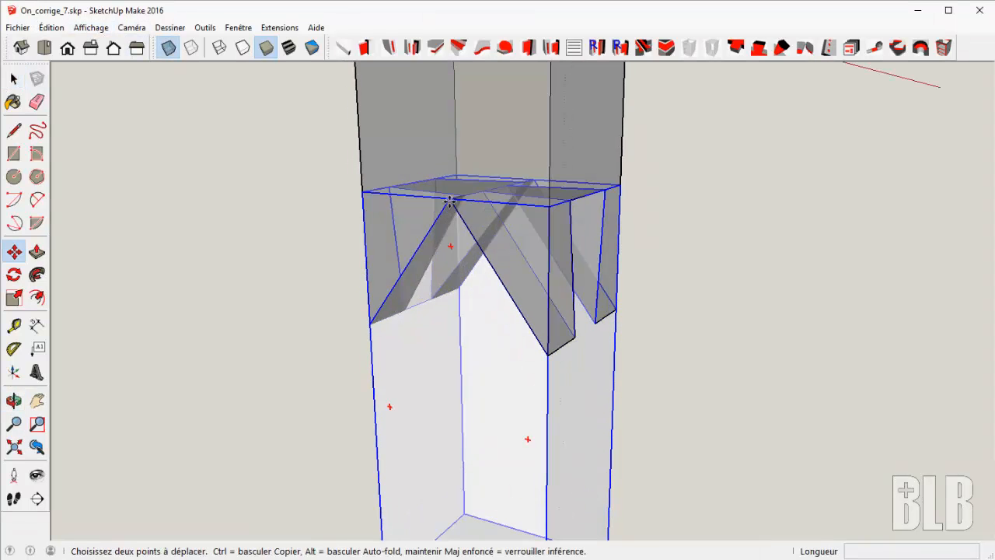
left_click(449, 202)
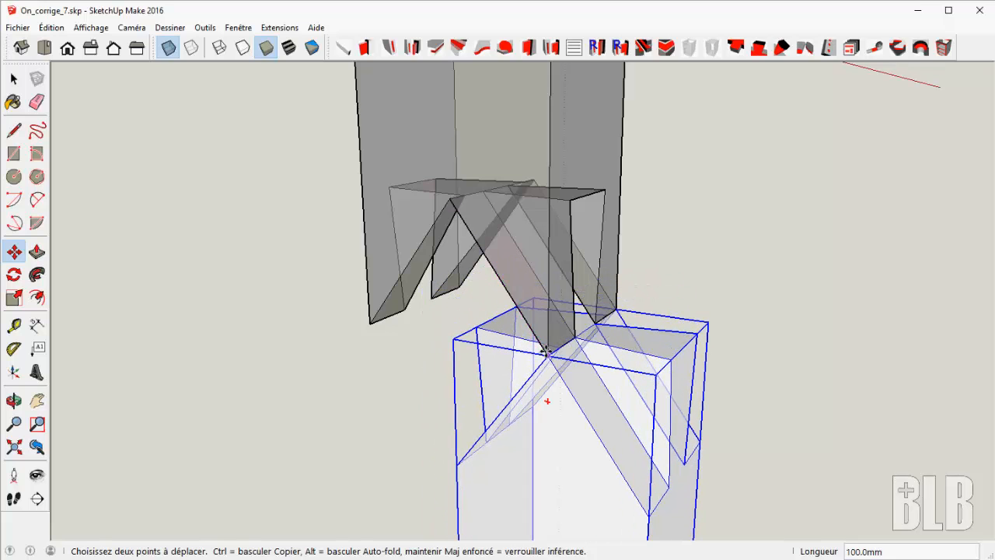
left_click(548, 355)
mouse_move(765, 367)
middle_mouse_down()
mouse_move(581, 368)
mouse_move(718, 399)
mouse_move(770, 350)
middle_mouse_up()
key("space")
left_click(771, 356)
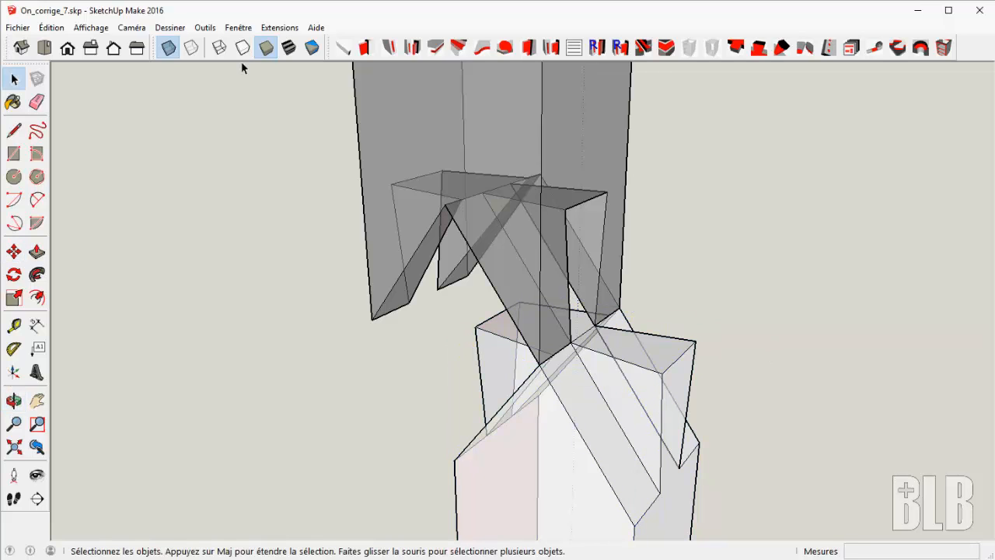
left_click(168, 48)
Run a Move_and_check translation on the lower post from its ridge corner to the upper post's notch apex to test the closing path
left_click(281, 28)
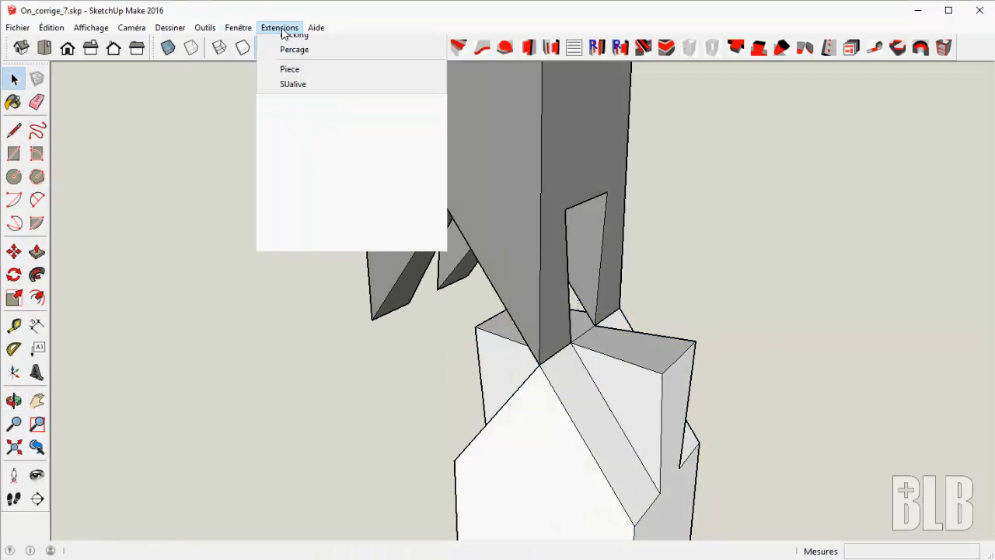
mouse_move(309, 179)
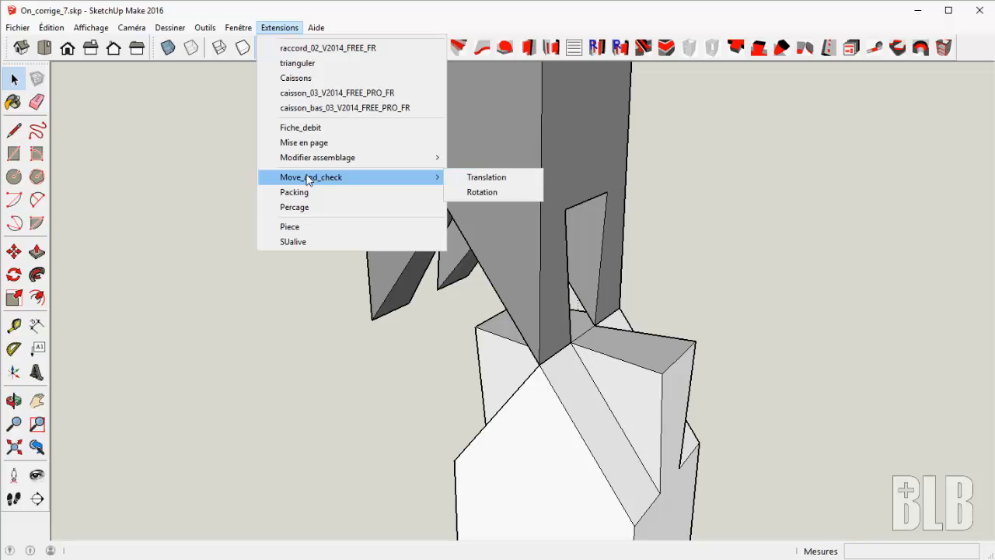
left_click(482, 179)
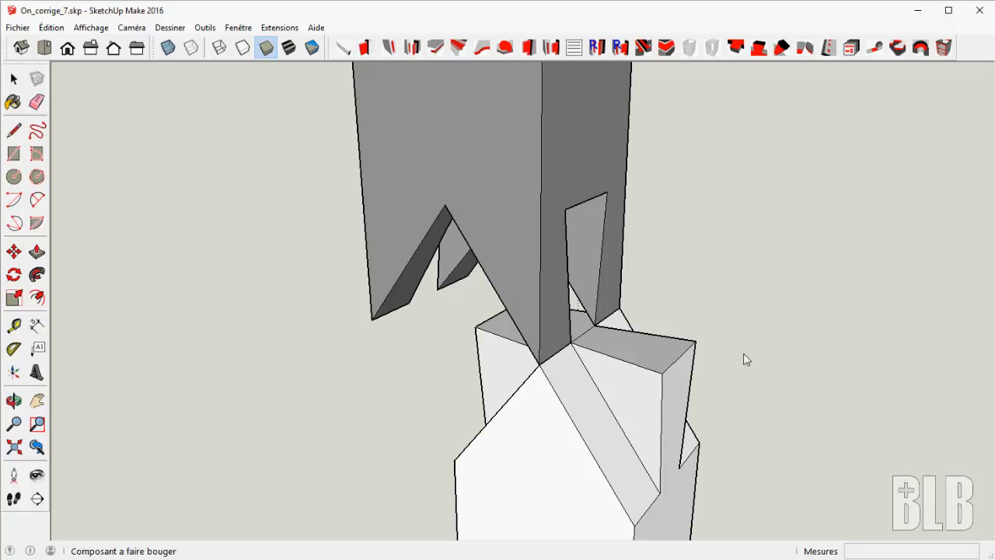
middle_click_drag(746, 324, 529, 378)
left_click(606, 377)
left_click(533, 374)
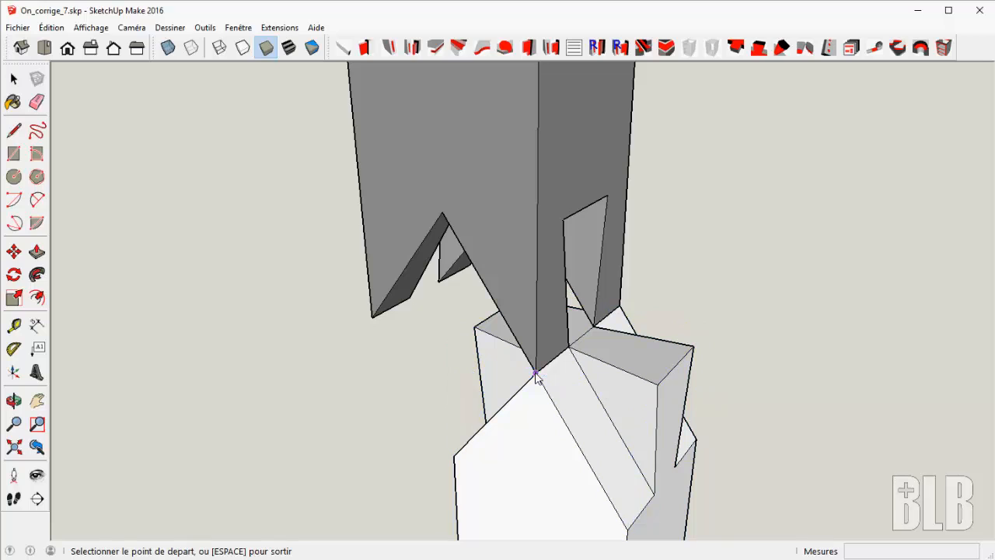
left_click(443, 213)
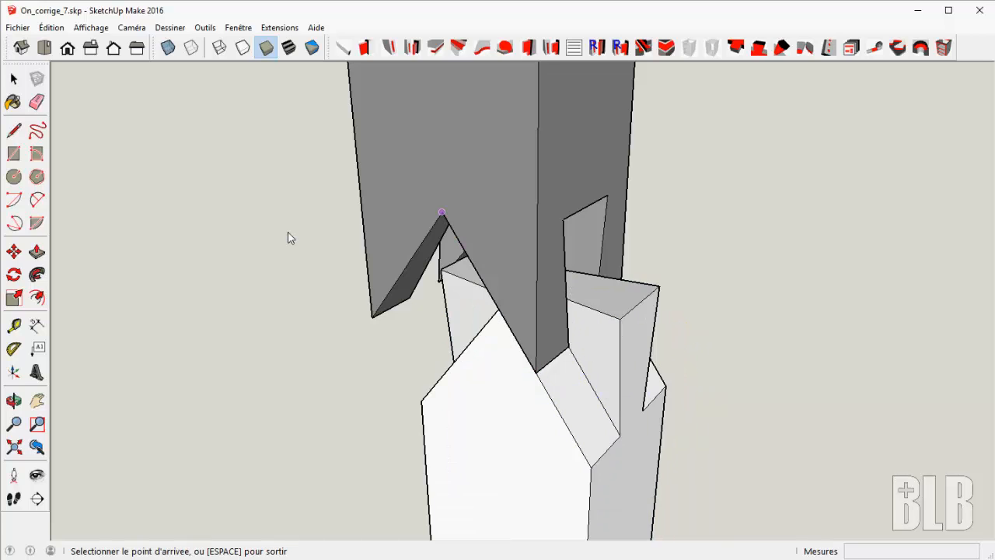
key("space")
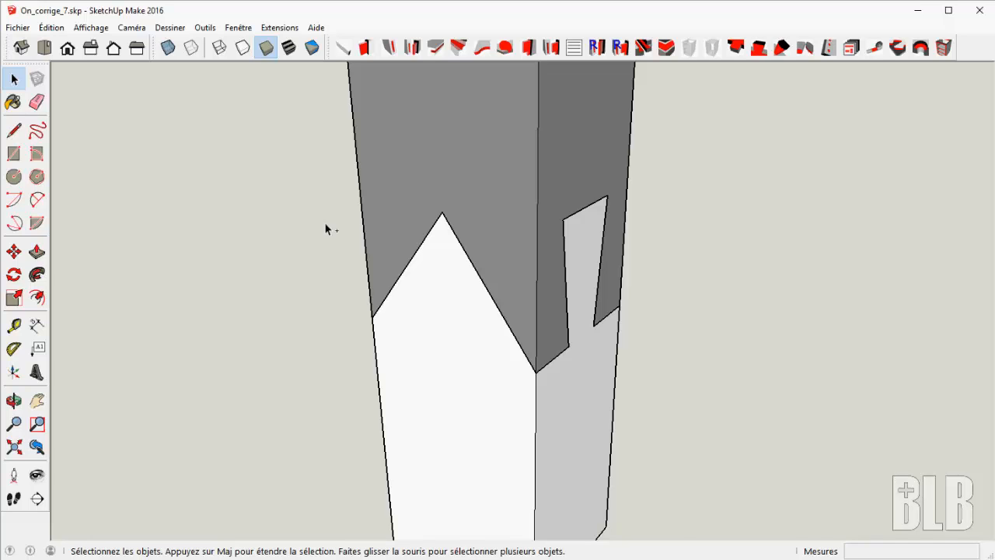
middle_click_drag(325, 223, 605, 397)
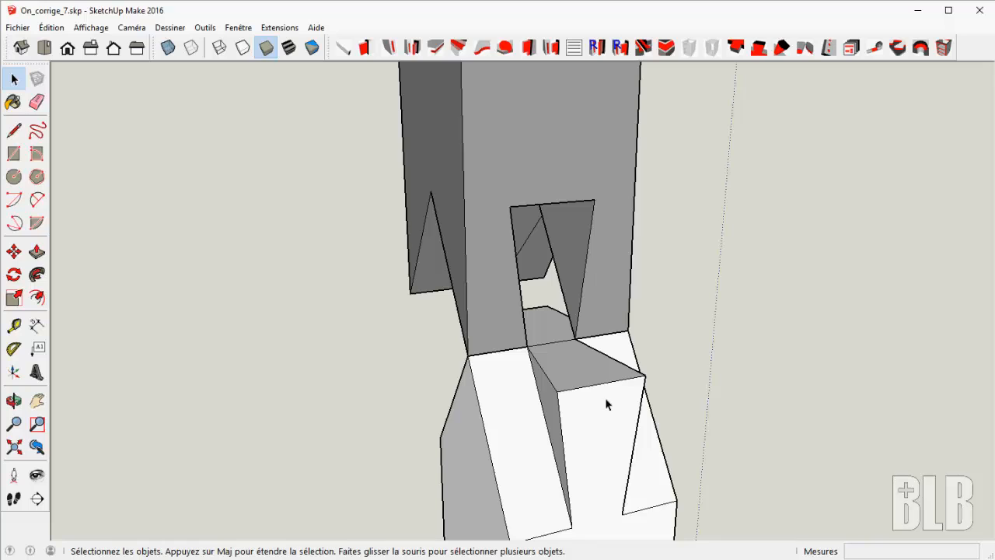
Open the lower post for editing and shift the dovetail's top outer corner sideways a few millimetres, widening its top edge
double_click(607, 412)
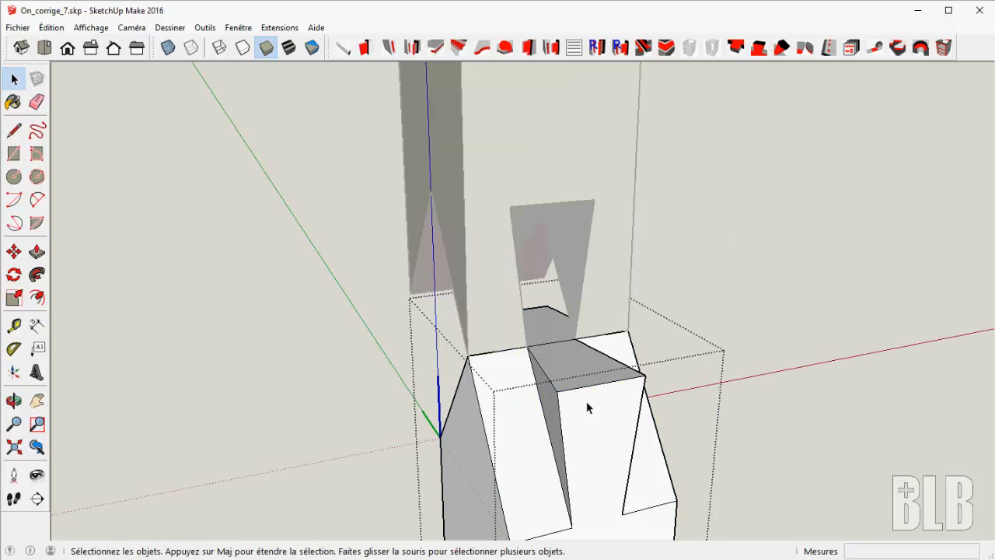
key("m")
left_click(553, 393)
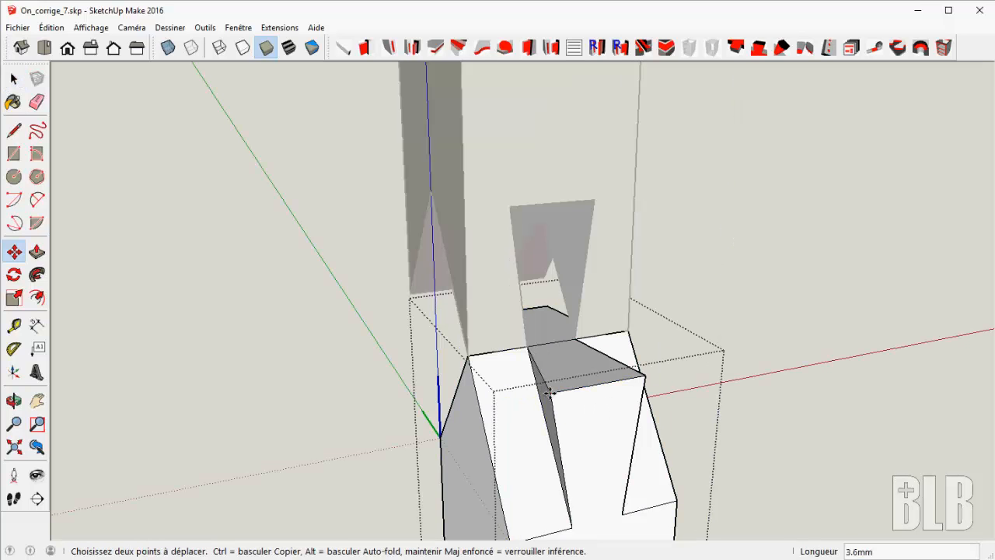
key("Escape")
key("space")
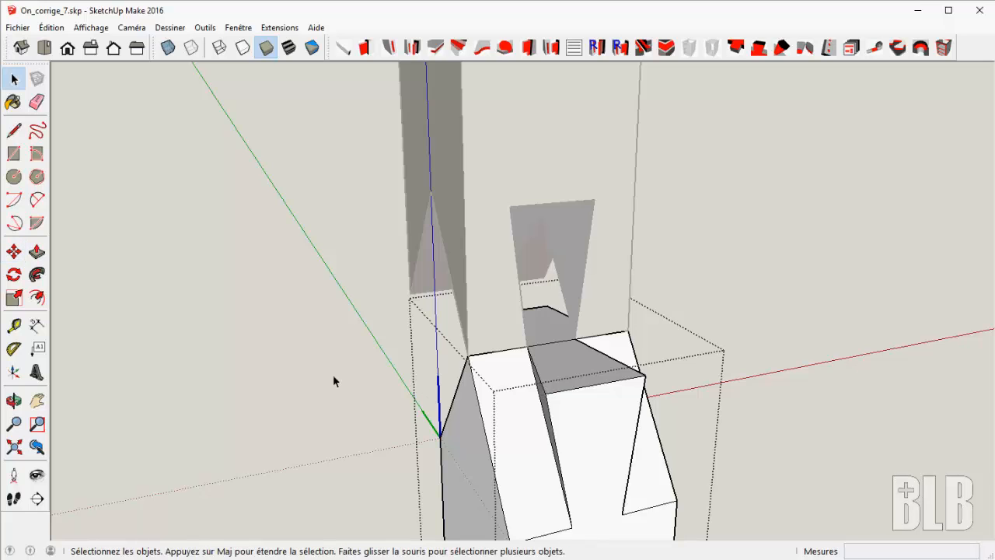
middle_click_drag(332, 374, 579, 354)
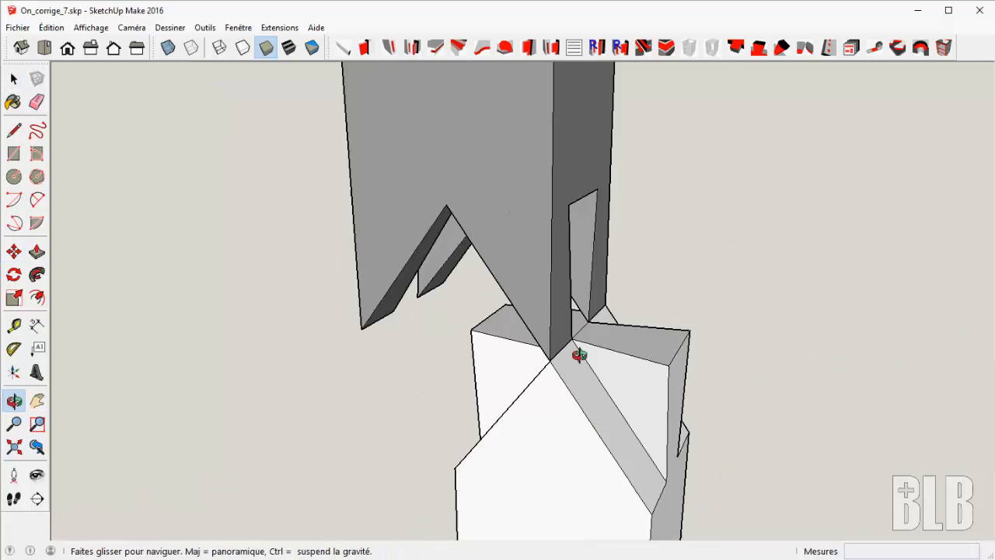
Repeat the Move_and_check translation of the altered lower post from its ridge corner to the notch apex and examine the dovetail for collisions
left_click(279, 28)
mouse_move(321, 178)
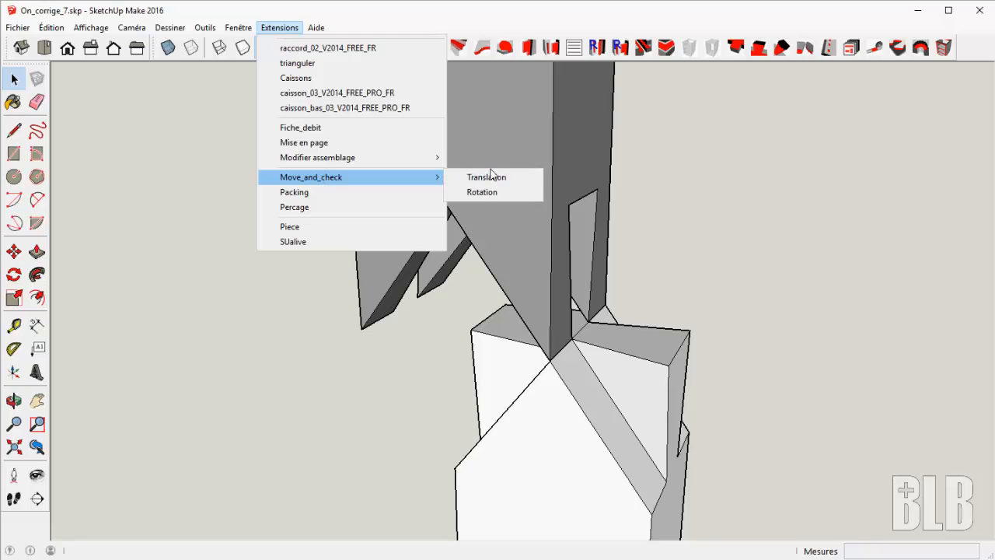
left_click(486, 178)
left_click(612, 424)
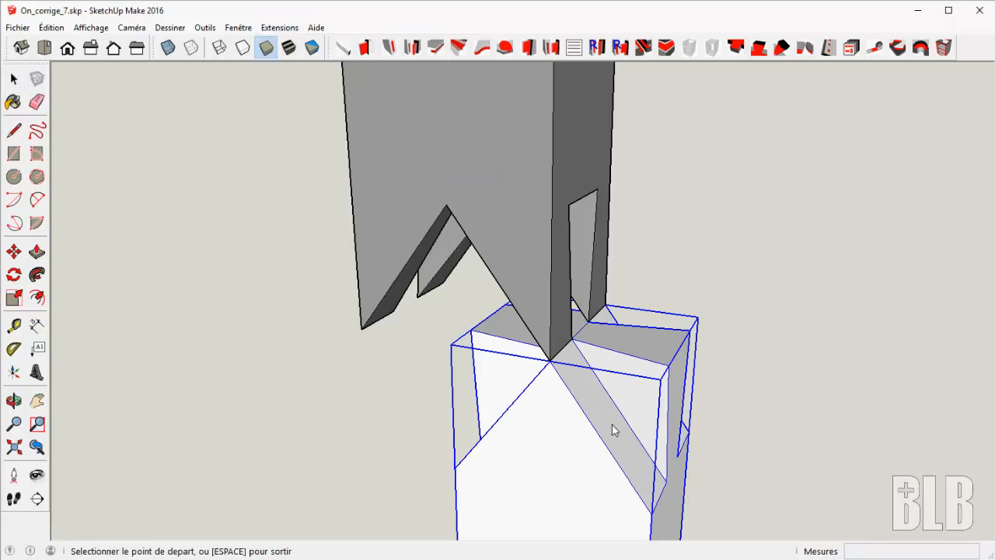
left_click(550, 360)
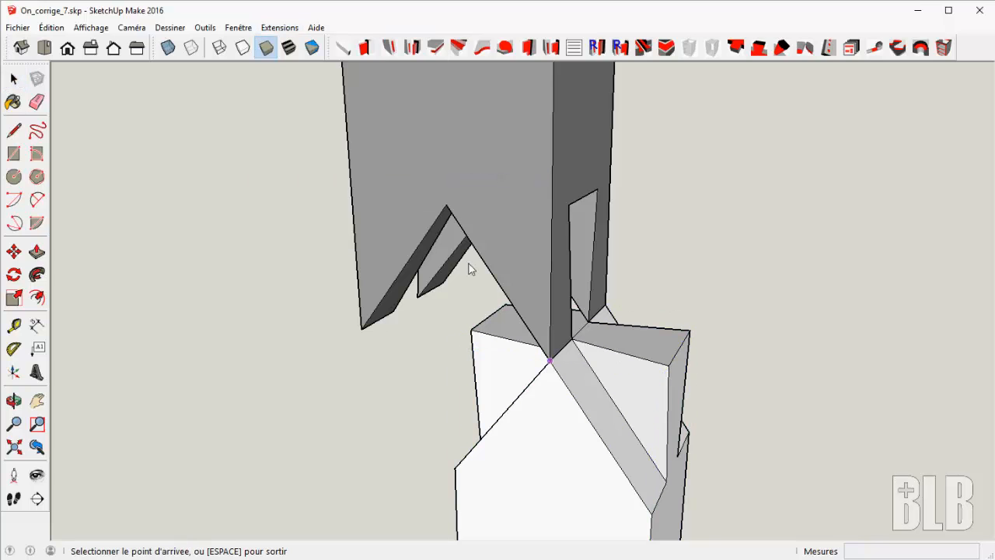
left_click(441, 209)
middle_click_drag(761, 316, 225, 334)
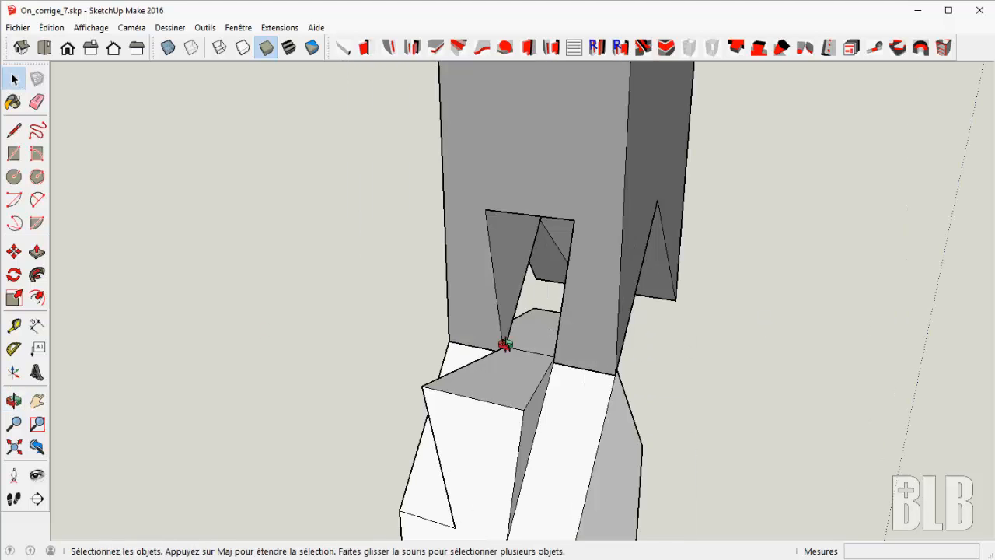
middle_click_drag(506, 344, 498, 348)
scroll(529, 365, "up", 2)
scroll(528, 369, "up", 1)
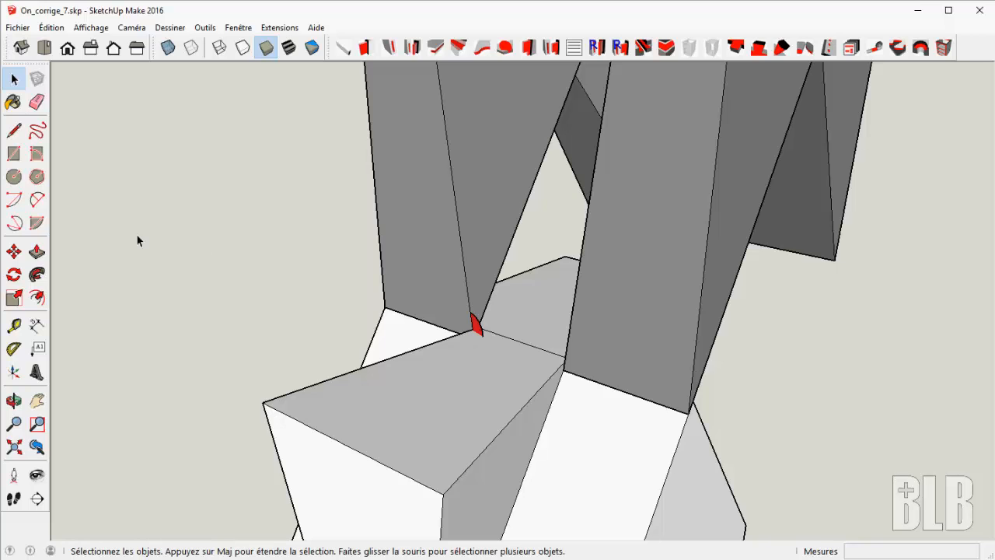
middle_click_drag(137, 225, 352, 307)
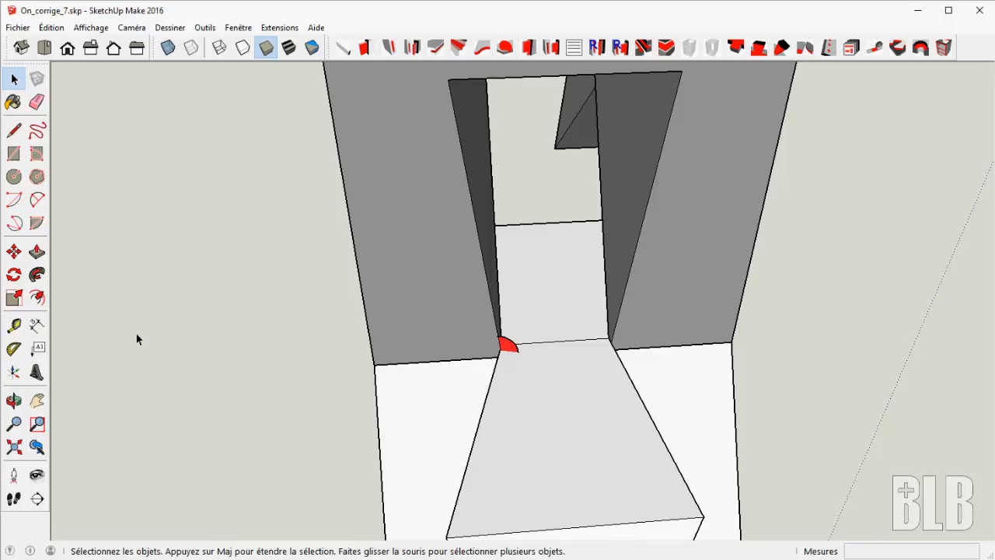
middle_click_drag(136, 339, 319, 339)
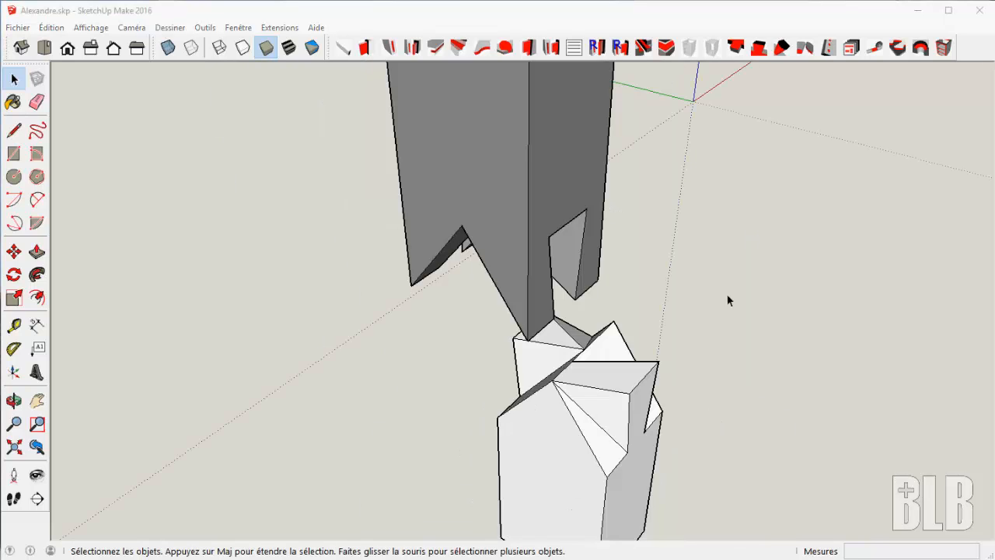
Move the second model's lower post by its ridge corner onto the inner lower corner of the upper post's front leg, beside the socket
left_click(530, 446)
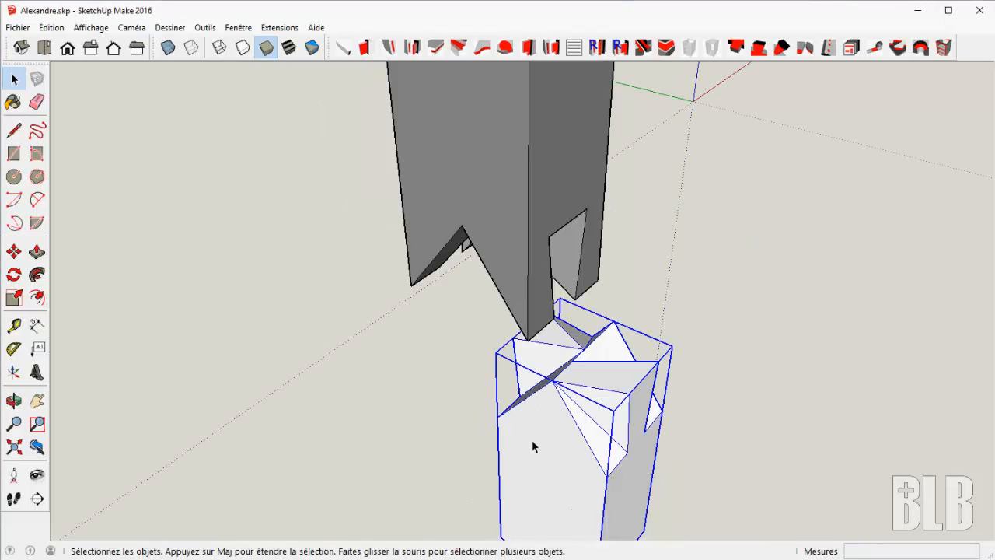
left_click(548, 394)
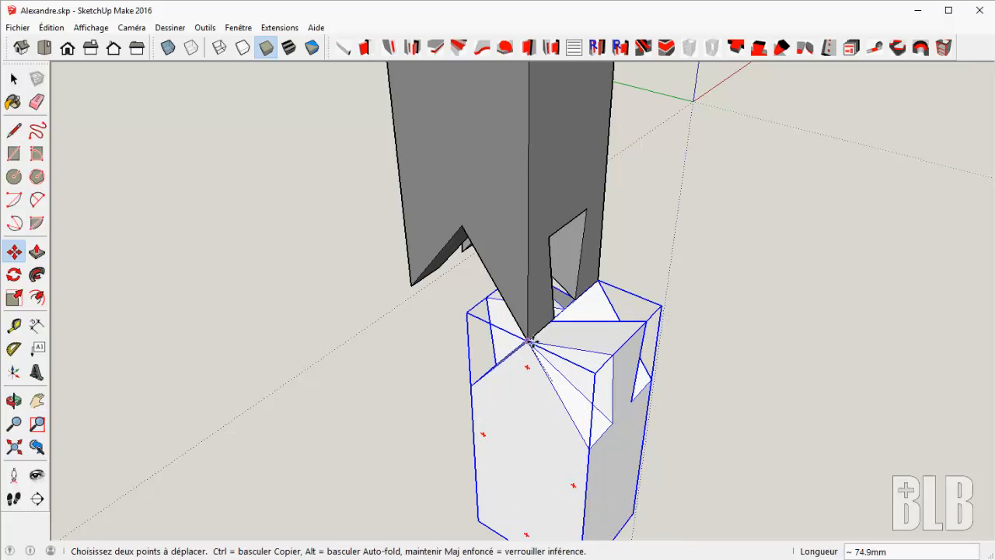
middle_click_drag(554, 319, 532, 330)
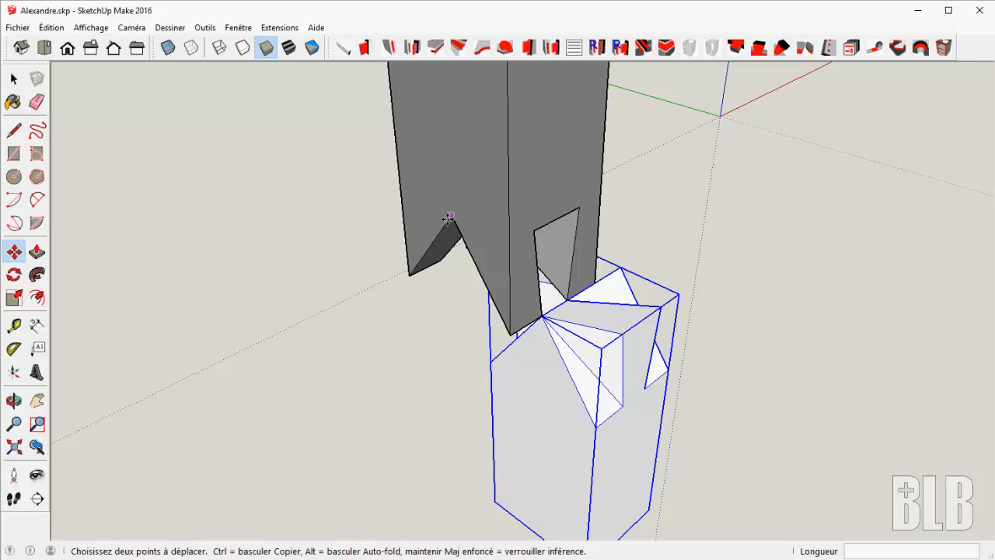
key("space")
left_click(358, 413)
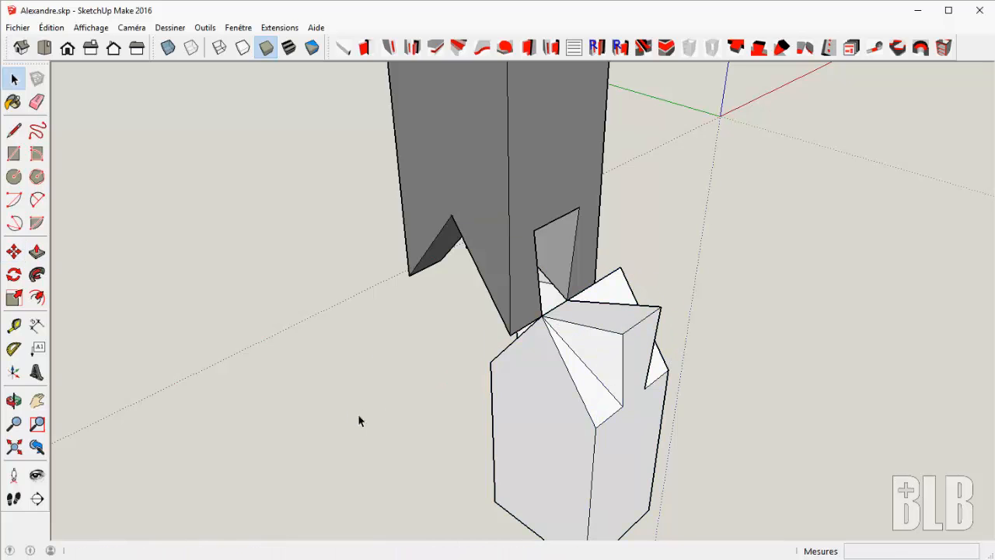
Run a Move_and_check translation on this lower post from its ridge corner to the upper post's notch apex, closing the joint
left_click(279, 27)
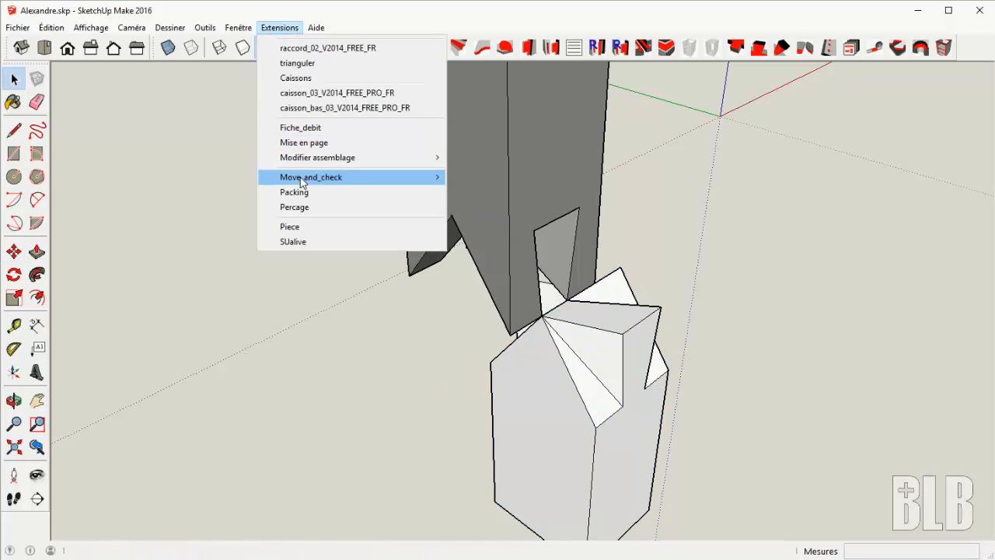
mouse_move(363, 179)
left_click(506, 178)
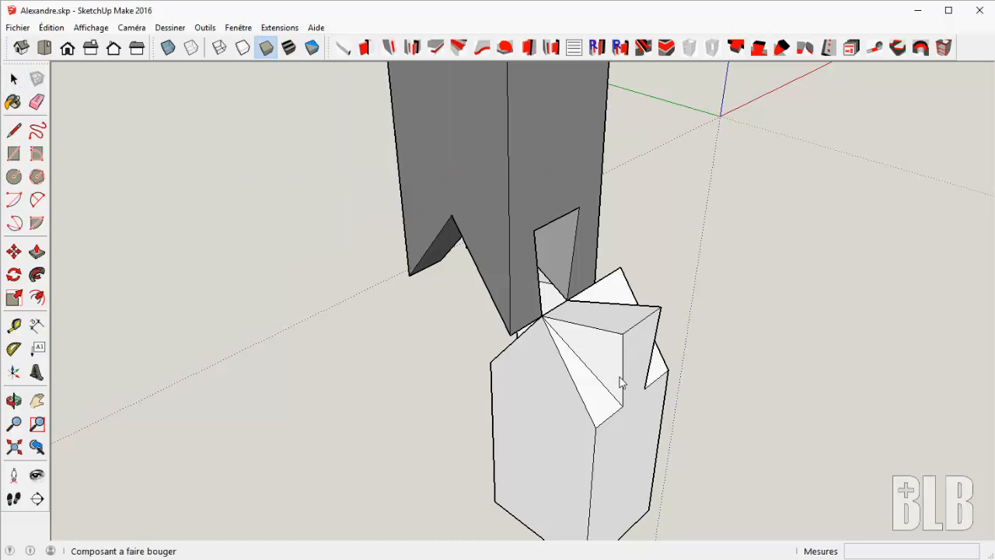
left_click(622, 381)
left_click(542, 319)
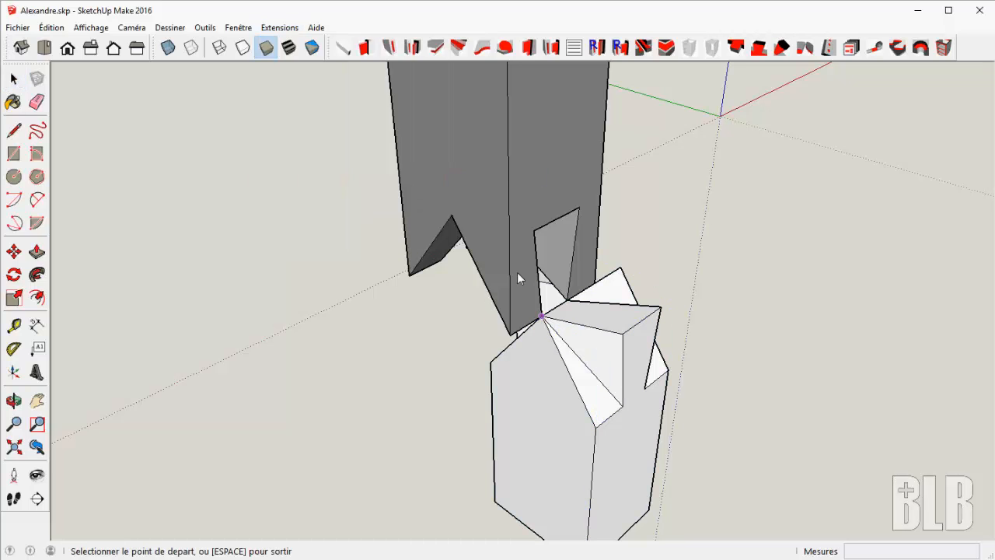
left_click(451, 216)
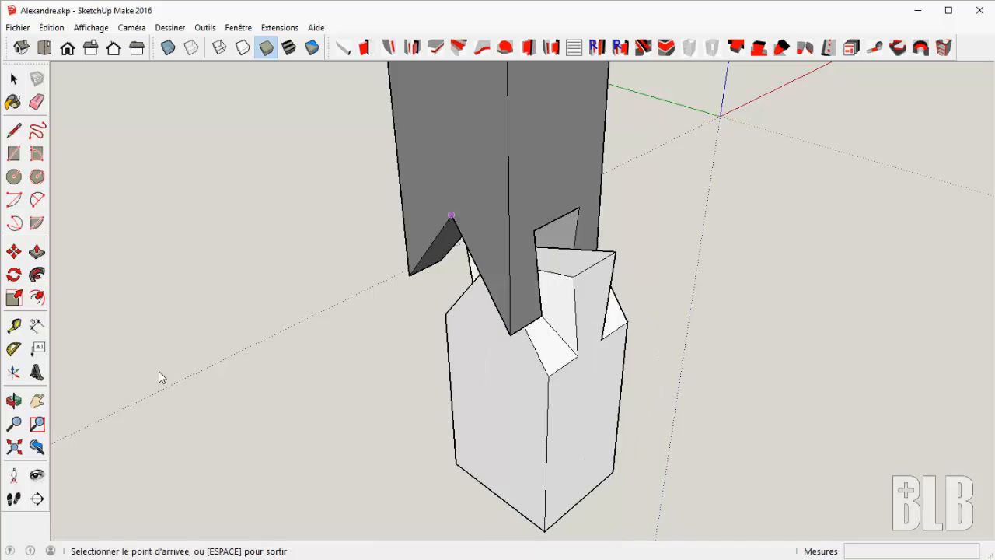
middle_click_drag(229, 359, 374, 232)
Hide the upper post to expose the lower post's internal joint faces
left_click(420, 128)
right_click(420, 127)
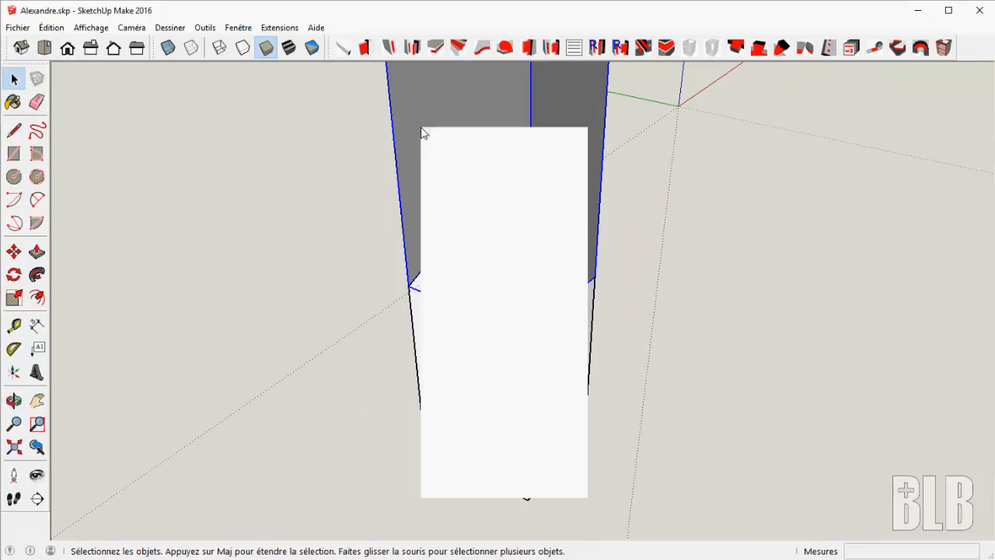
left_click(467, 166)
middle_click_drag(363, 164, 431, 359)
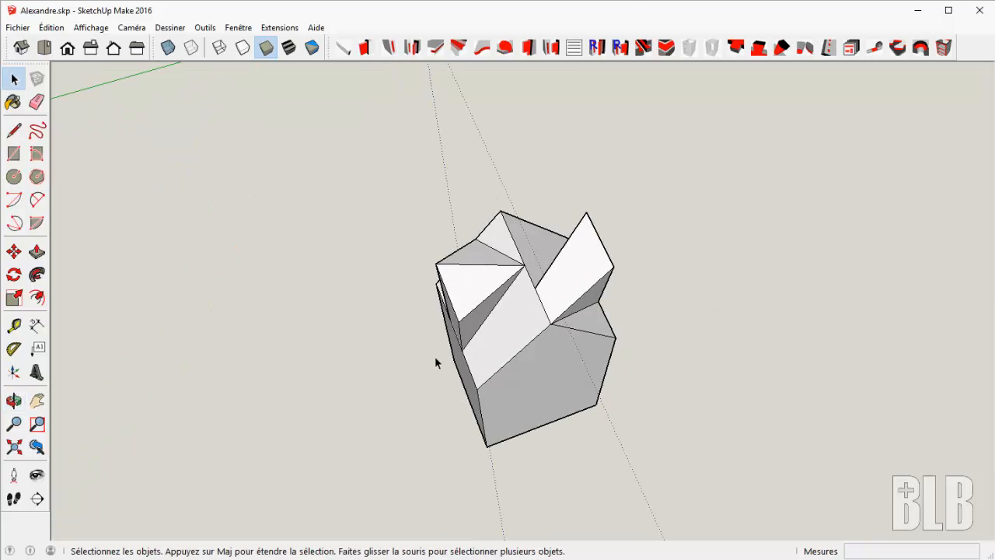
Open the recent model Circulaire.skp to compare the version of the joint with circular dovetail faces
middle_click_drag(360, 215, 424, 144)
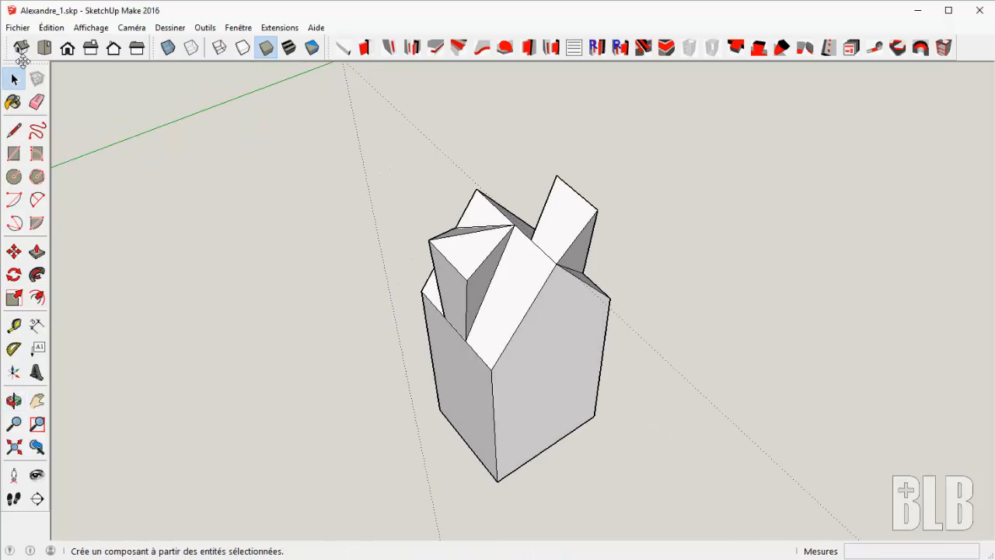
left_click(20, 30)
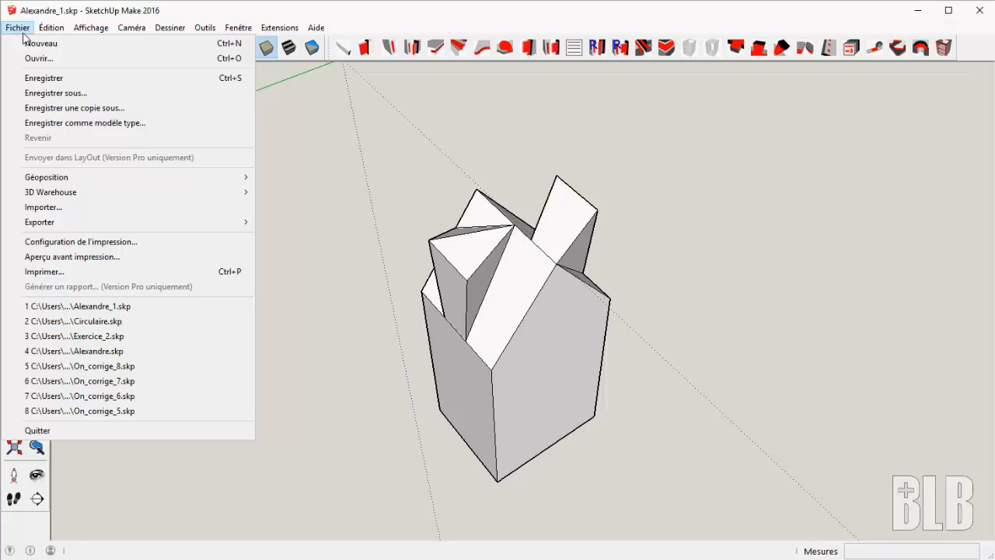
left_click(72, 325)
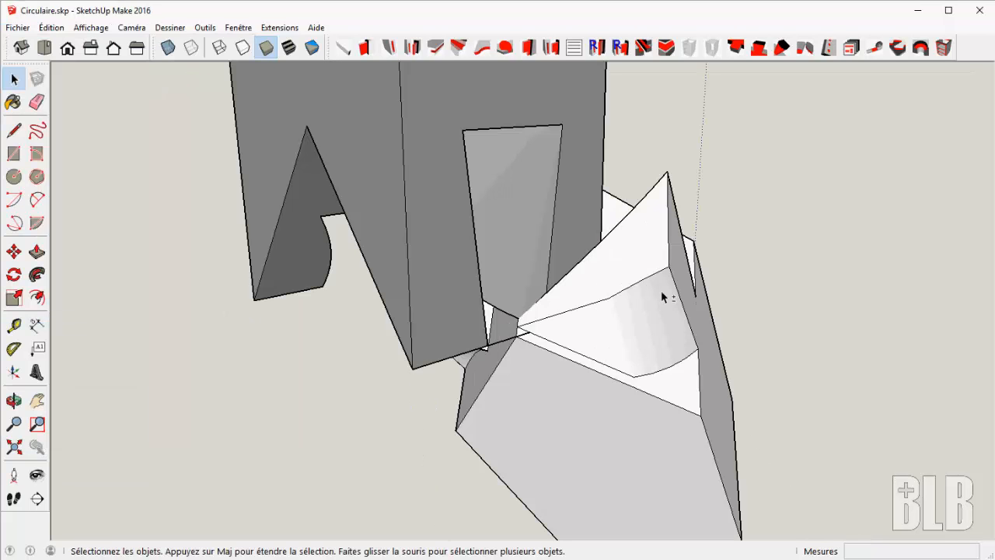
middle_click_drag(661, 296, 534, 391)
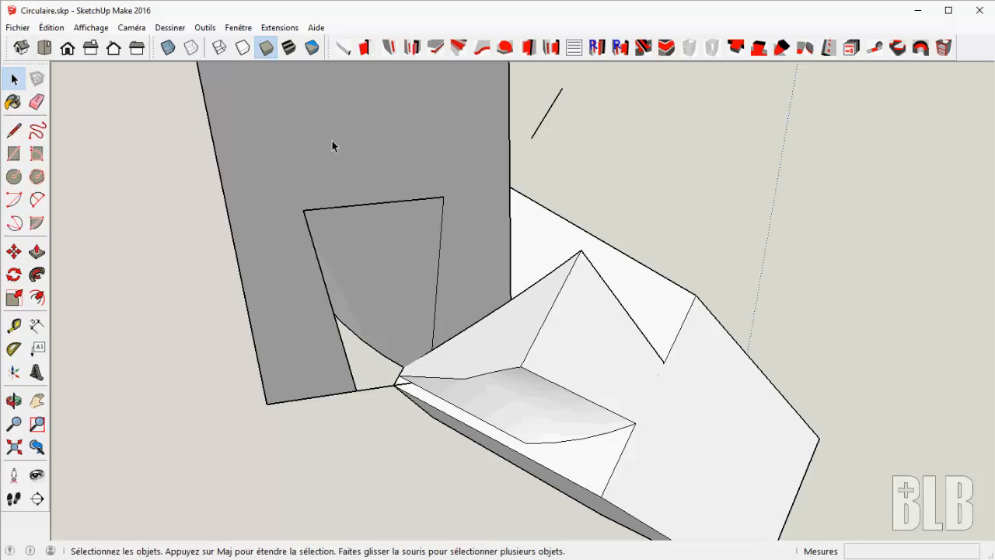
Run a Move_and_check rotation on the lower post about the separate axis line, from its ridge corner to the upper post's notch apex, closing the joint
left_click(279, 27)
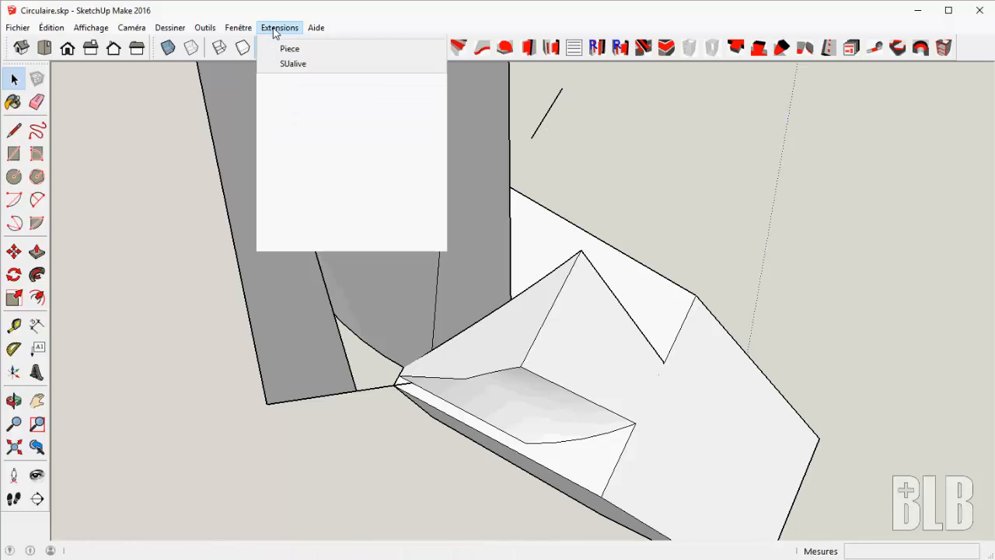
mouse_move(311, 177)
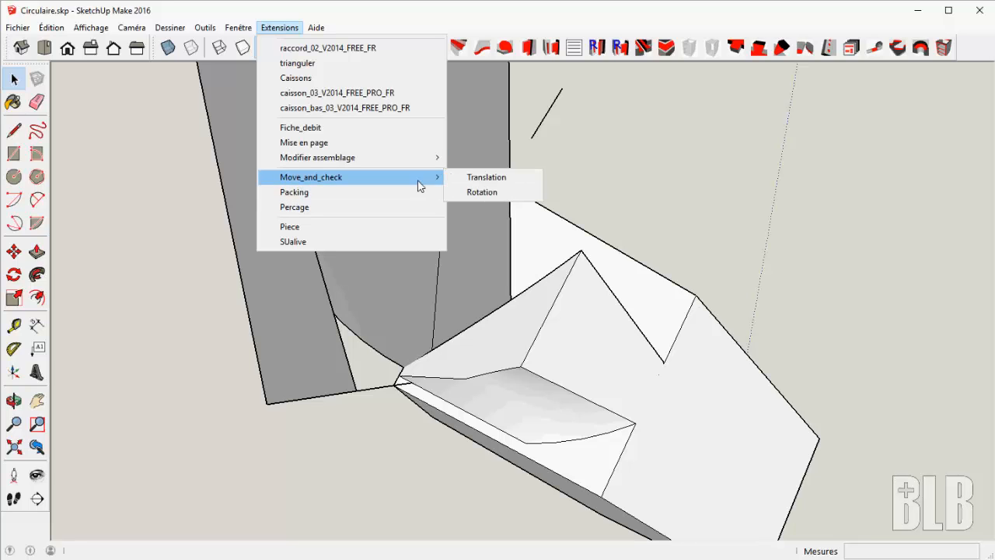
left_click(493, 193)
left_click(522, 345)
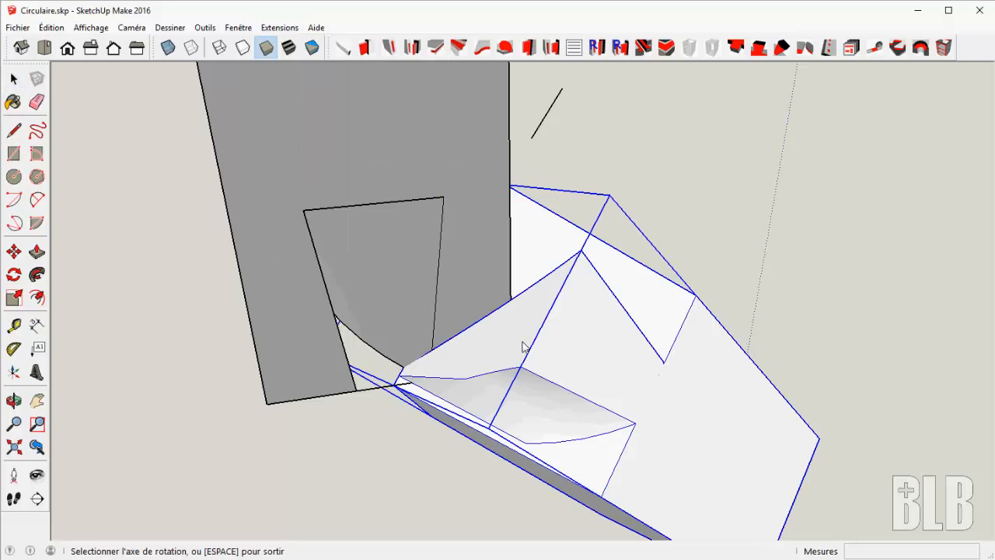
middle_click_drag(485, 324, 542, 245)
left_click(506, 122)
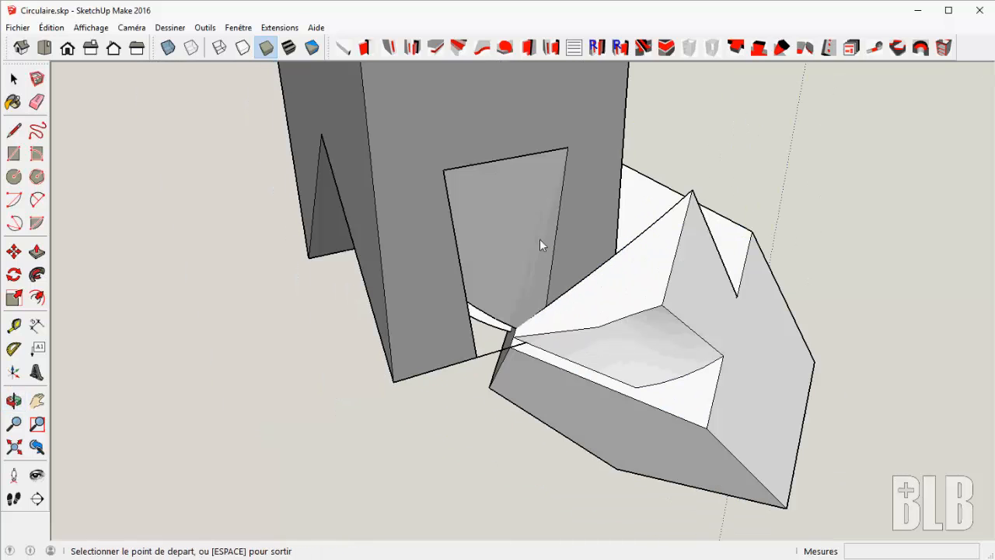
left_click(511, 350)
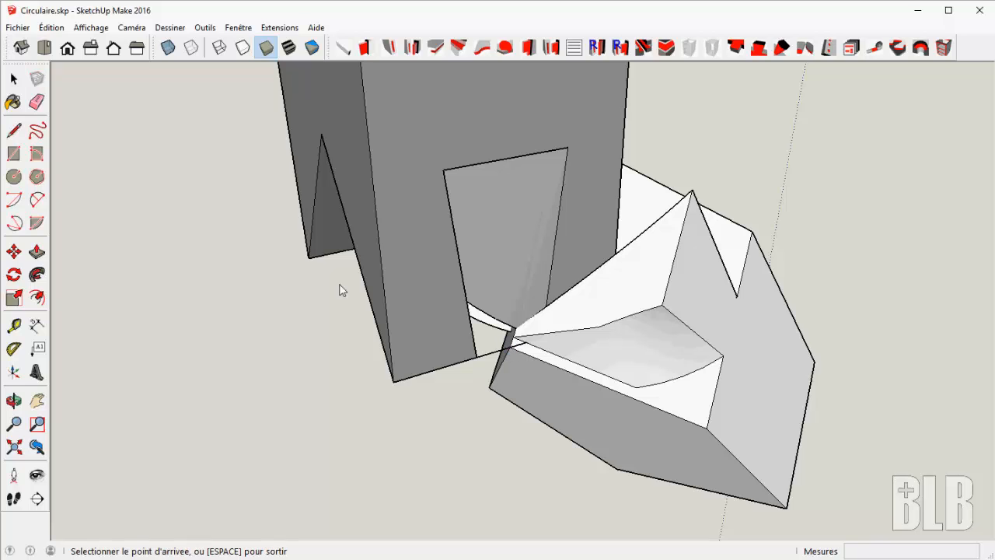
middle_click_drag(340, 288, 325, 311)
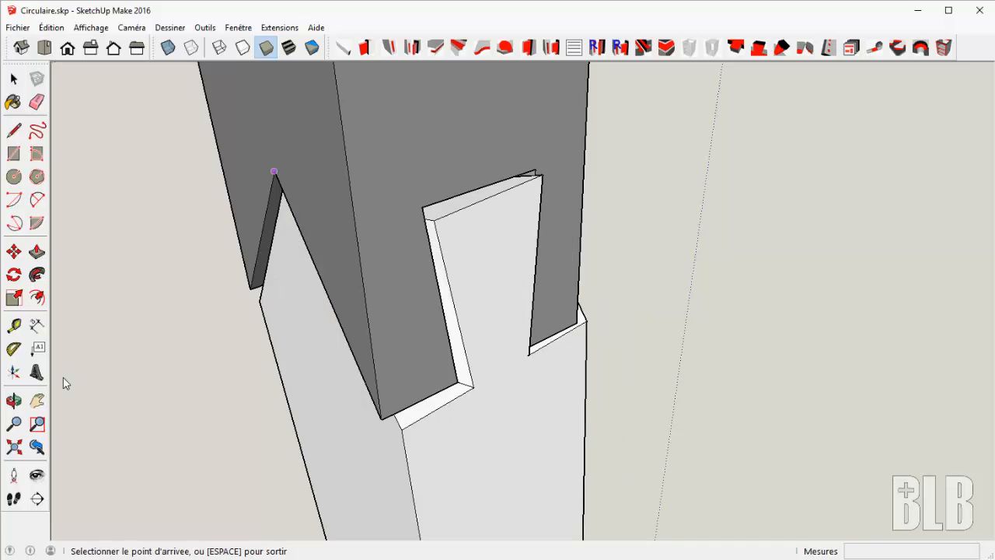
key("space")
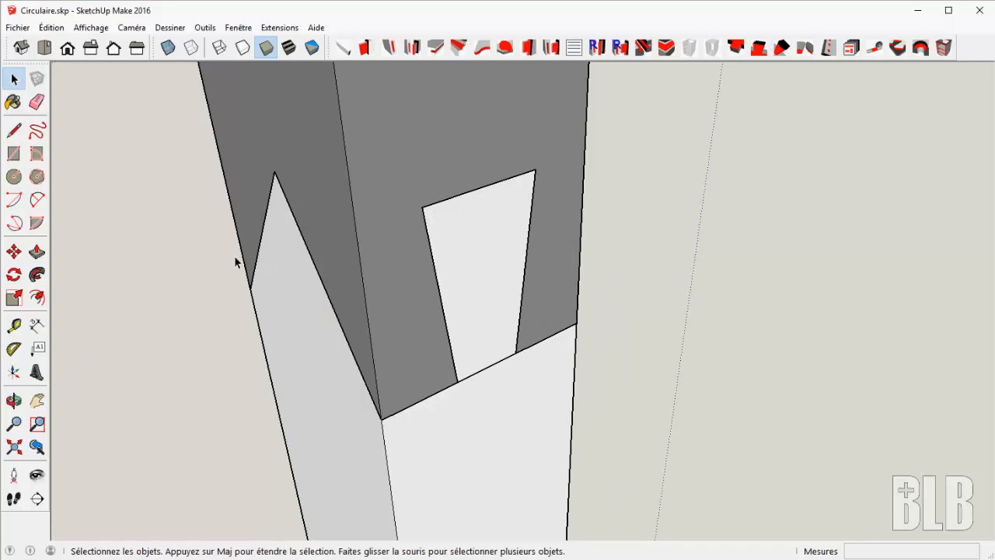
Hide the upper post and examine the lower post's curved tenon and socket faces from all sides
double_click(363, 171)
right_click(363, 171)
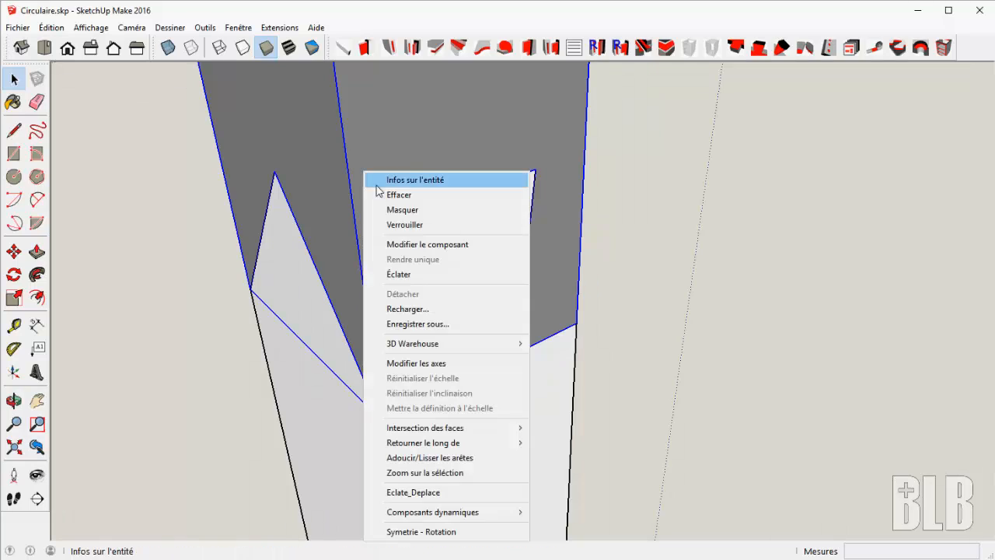
left_click(395, 209)
middle_click_drag(395, 195, 499, 362)
middle_click_drag(559, 347, 644, 340)
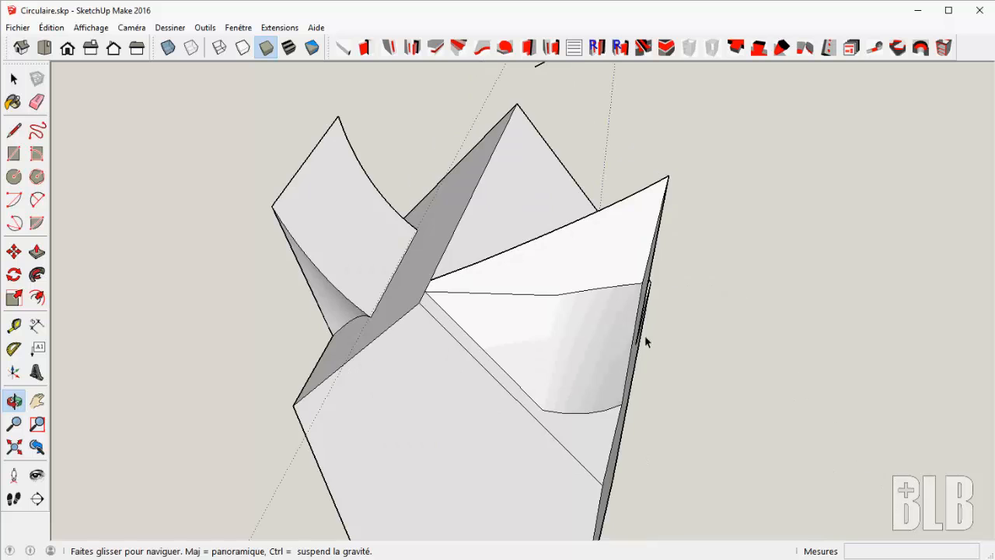
middle_click_drag(837, 337, 551, 285)
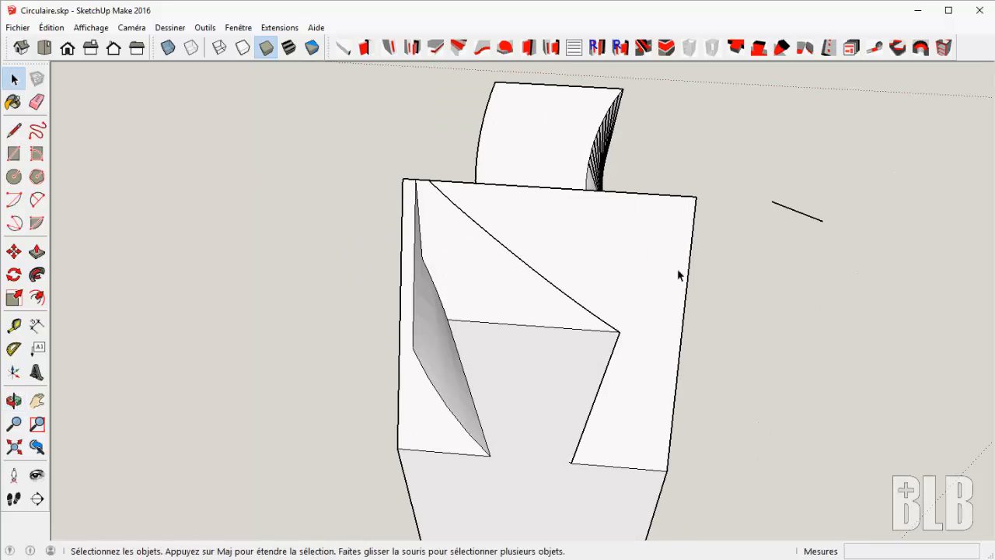
middle_click_drag(677, 273, 565, 238)
middle_click_drag(882, 364, 794, 335, "shift")
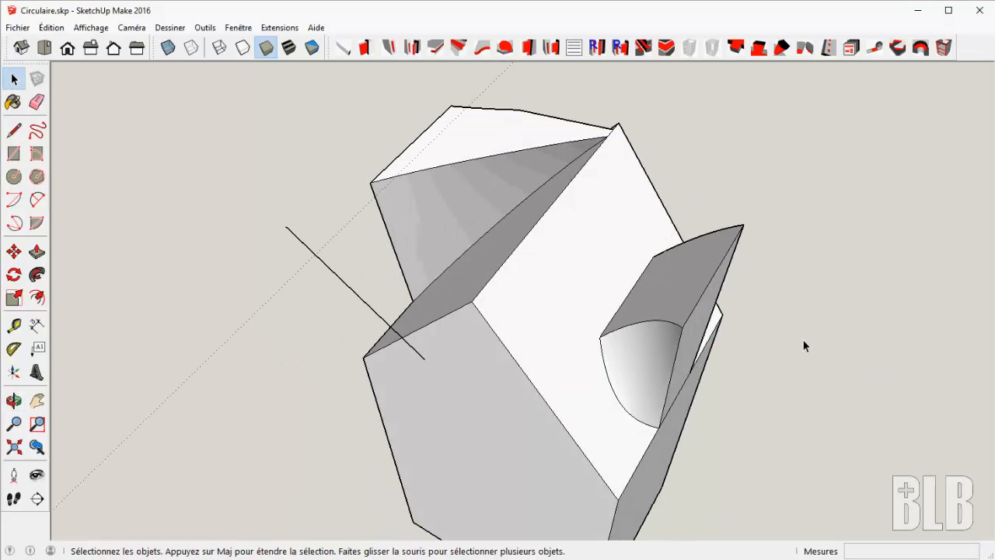
middle_click_drag(470, 289, 533, 356)
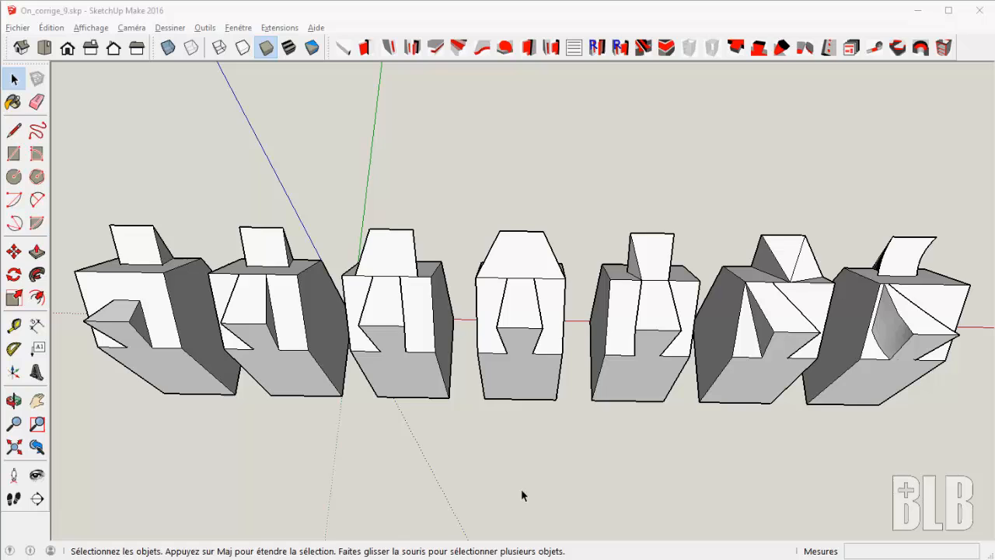
Compare the row of lower-post variants in On_corrige_9.skp, restore the previous view, and switch to the Resultats.odp slideshow in OpenOffice Impress
middle_click_drag(522, 493, 648, 451)
key("space")
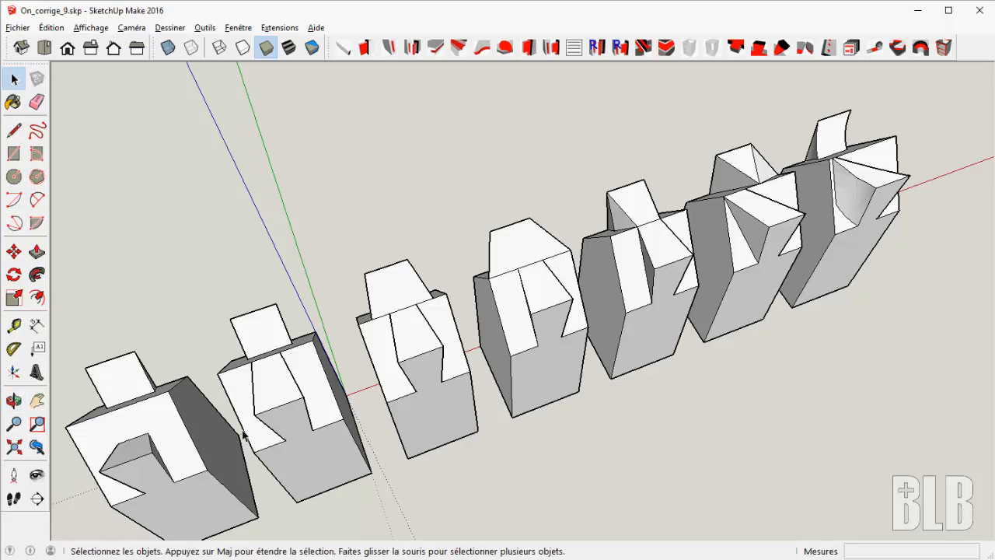
left_click(37, 447)
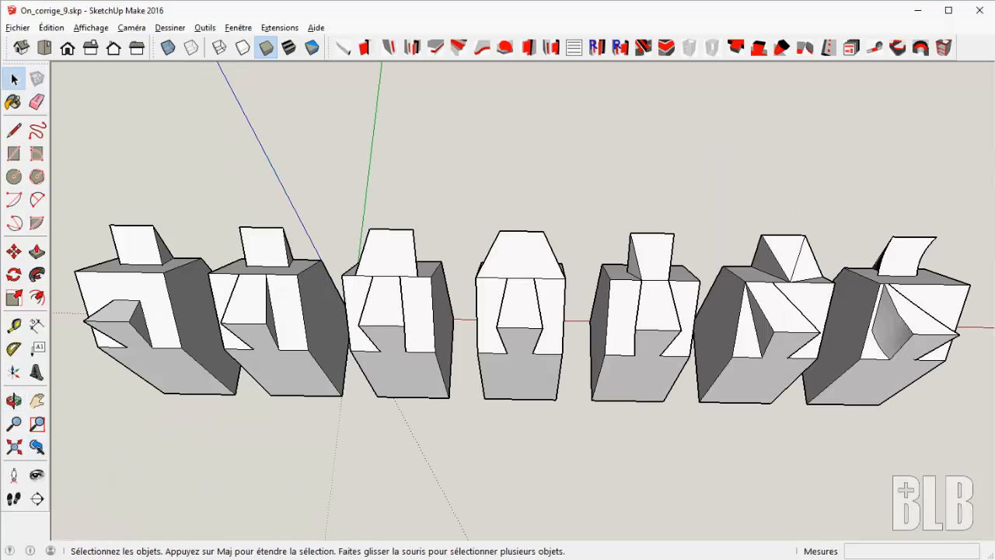
mouse_move(652, 559)
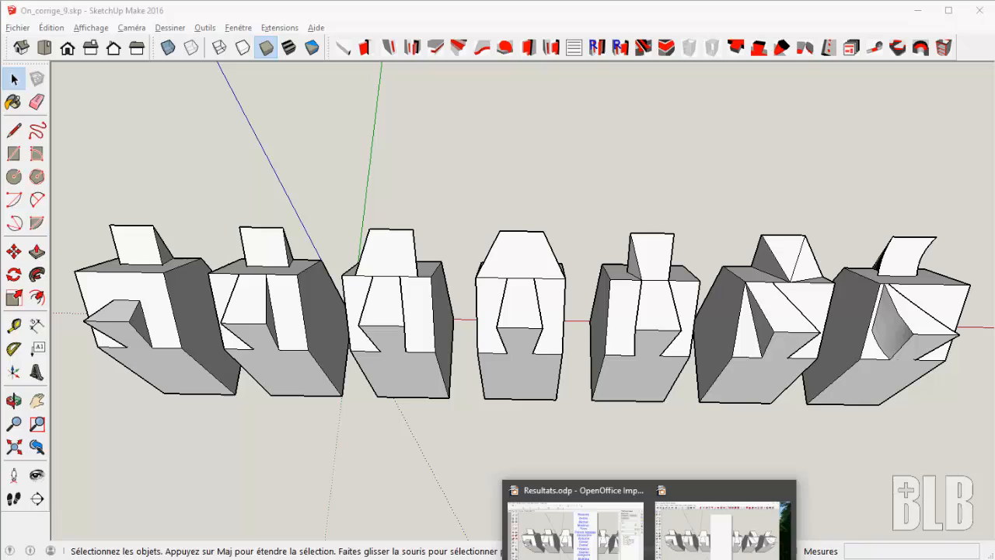
left_click(701, 551)
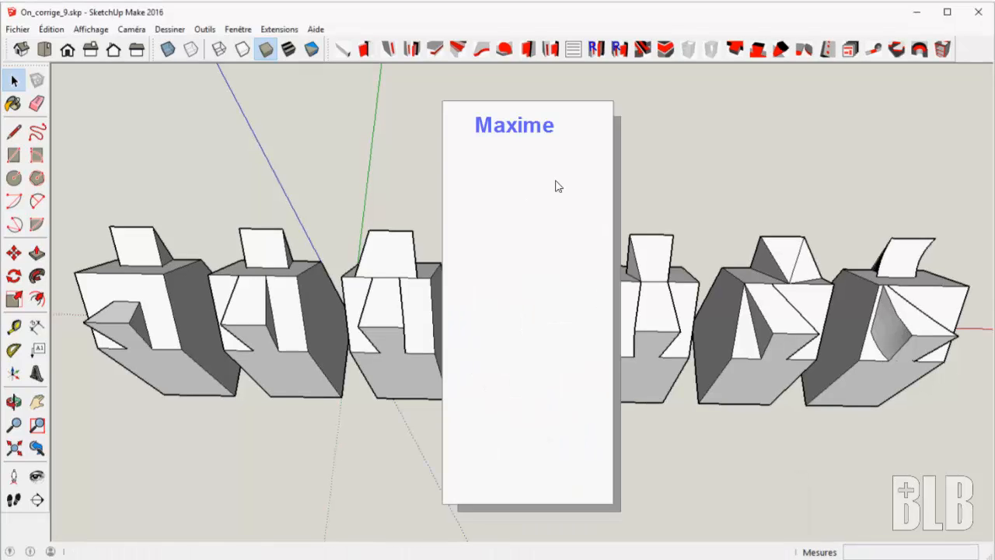